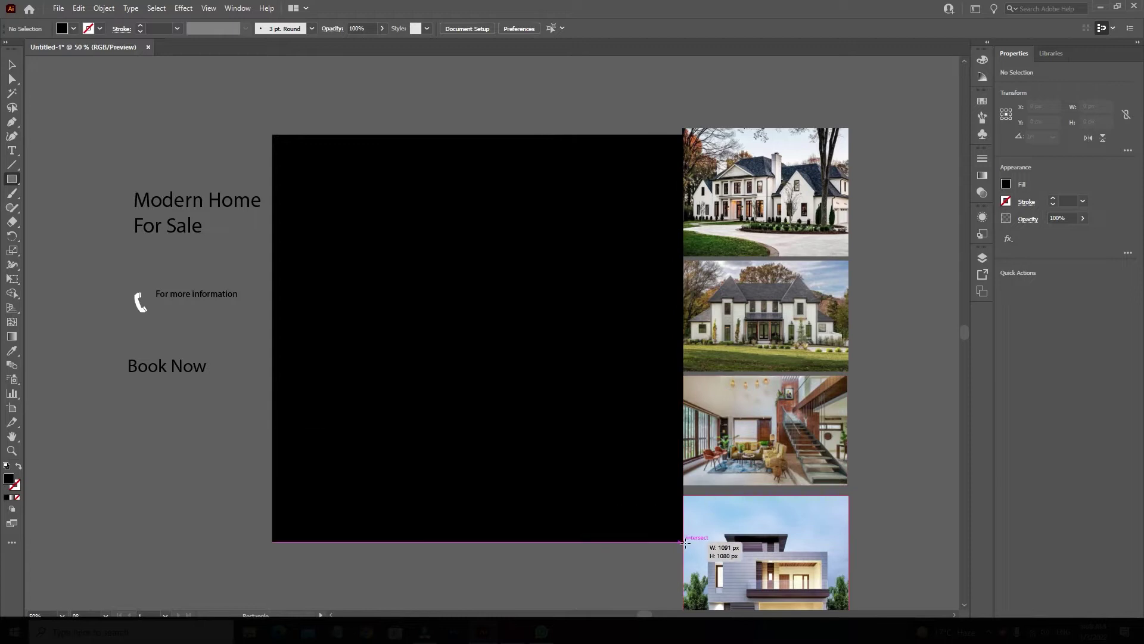
Draw a black 1080 × 1080 px square aligned to the artboard's left and top edges.
key("ctrl+z")
left_click(459, 325)
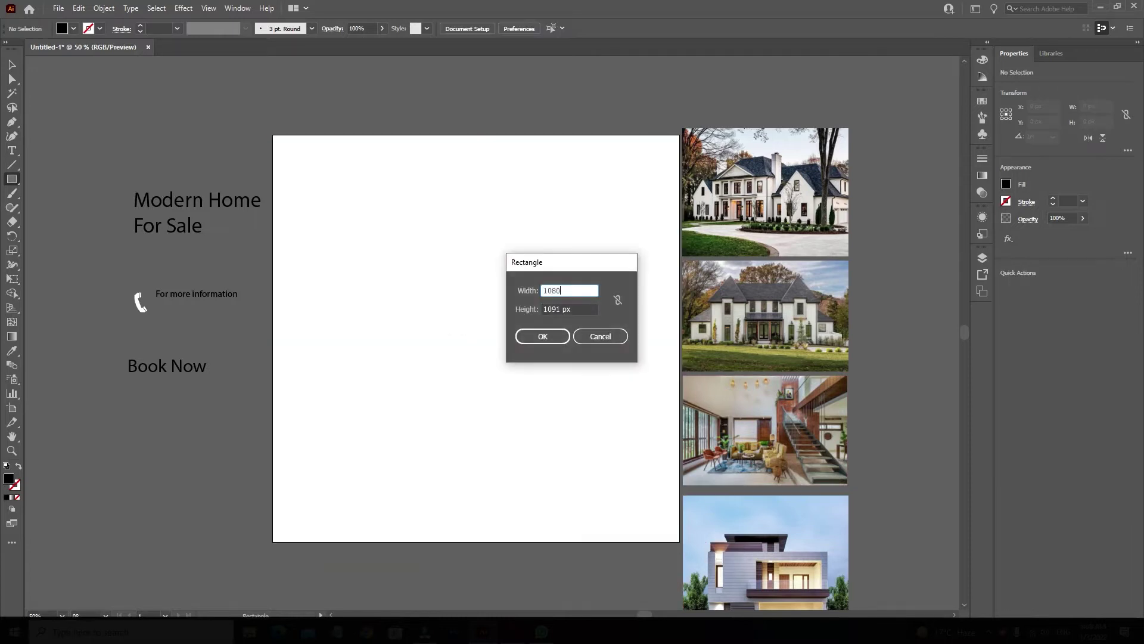
key("Return")
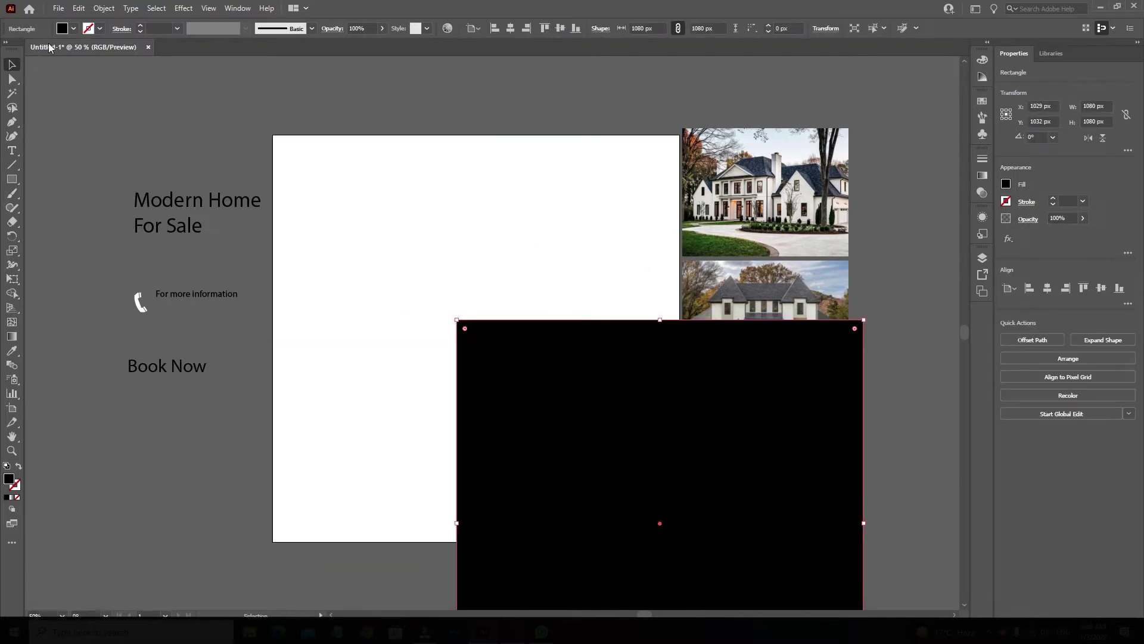
left_click(510, 28)
left_click(560, 28)
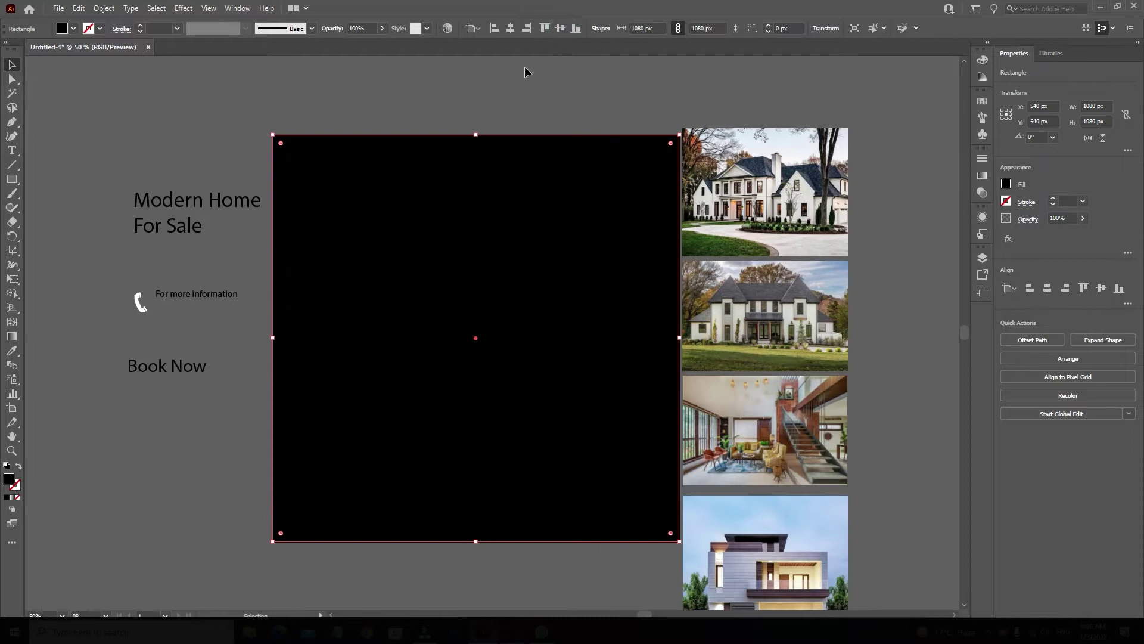
left_click(982, 60)
left_click(963, 55)
Switch the Color panel to HSB and raise the square's brightness to about 93 for light grey.
left_click(963, 55)
left_click(963, 55)
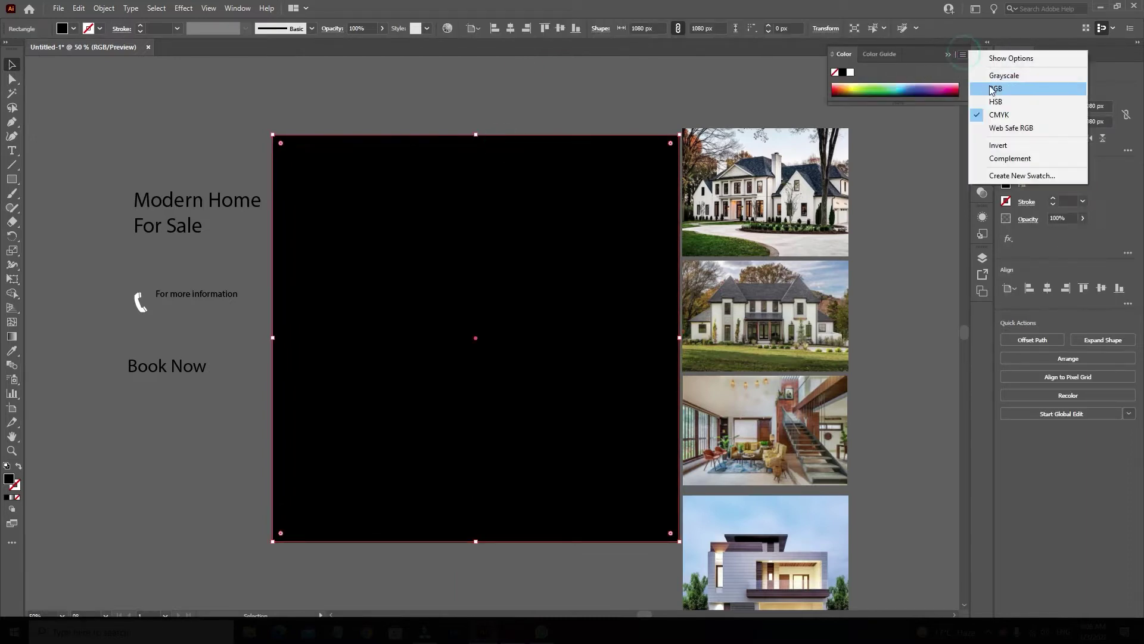
left_click(992, 90)
left_click(963, 54)
left_click(996, 102)
left_click_drag(870, 113, 927, 114)
double_click(951, 113)
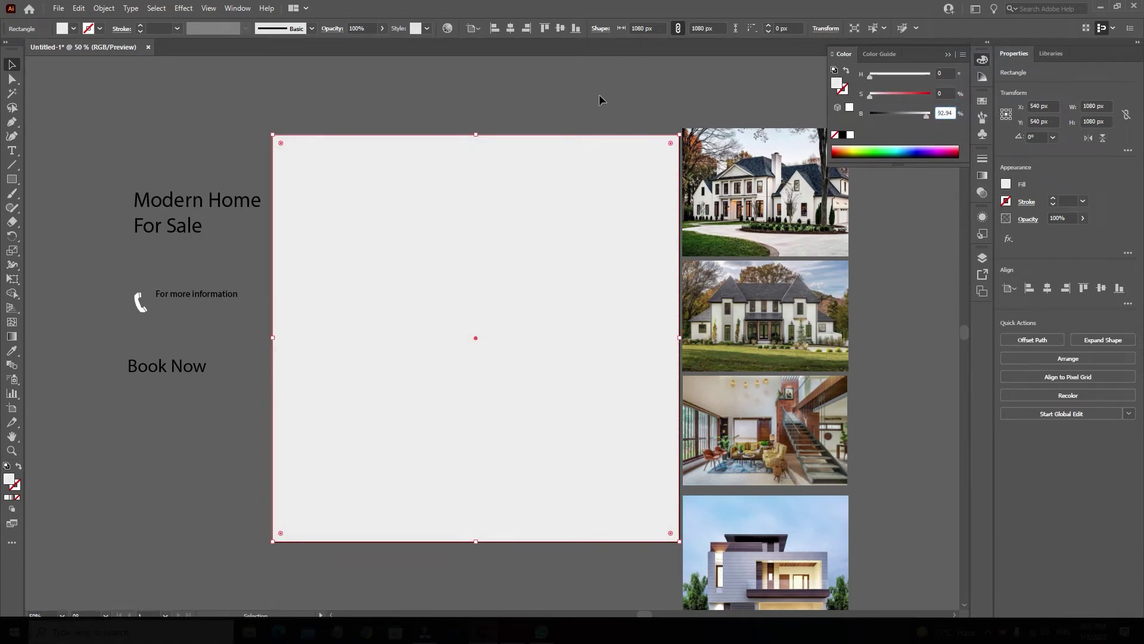
left_click(526, 174)
Paste a copy in front, shorten it to a 679 px top band, and fill it dark purple.
left_click(78, 7)
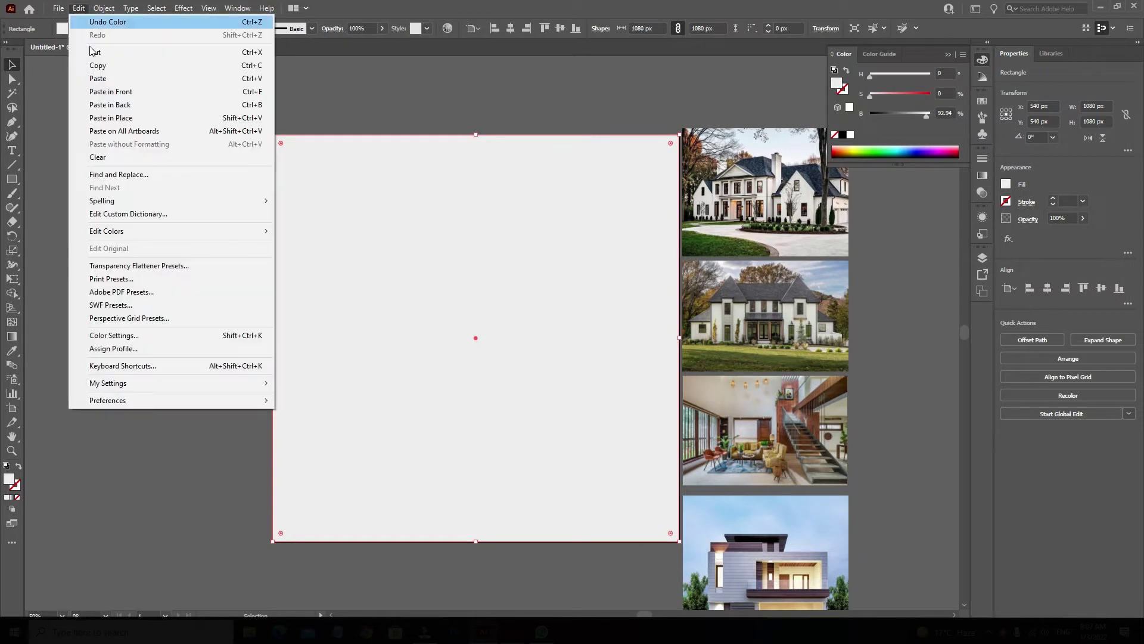
left_click(111, 92)
left_click_drag(476, 542, 492, 391)
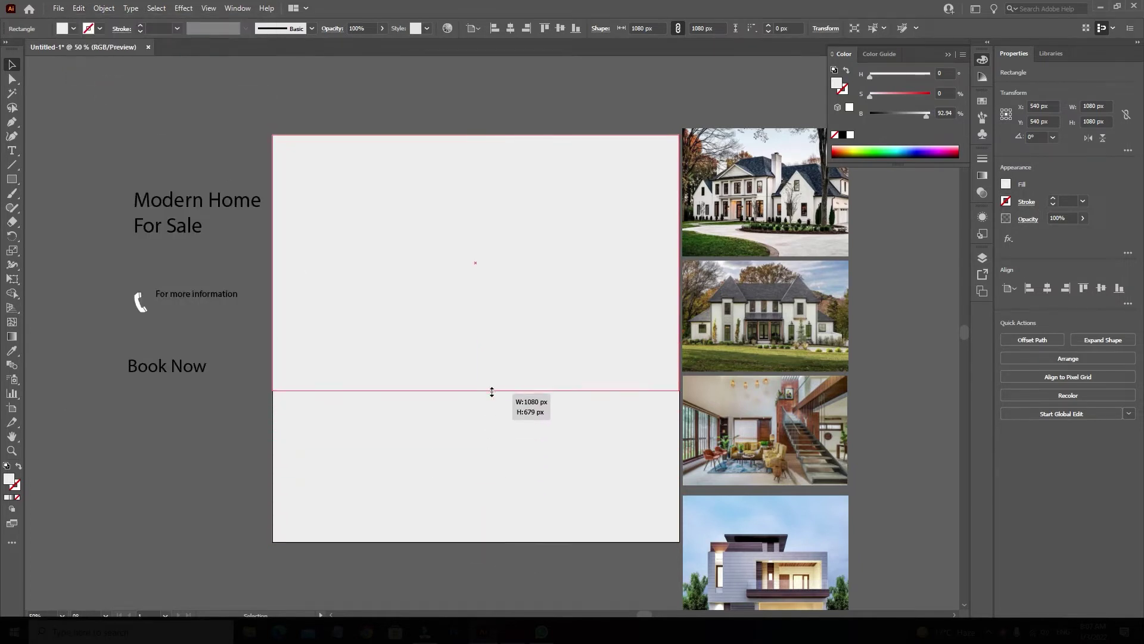
key("Return")
left_click_drag(897, 70, 915, 74)
left_click_drag(922, 114, 906, 114)
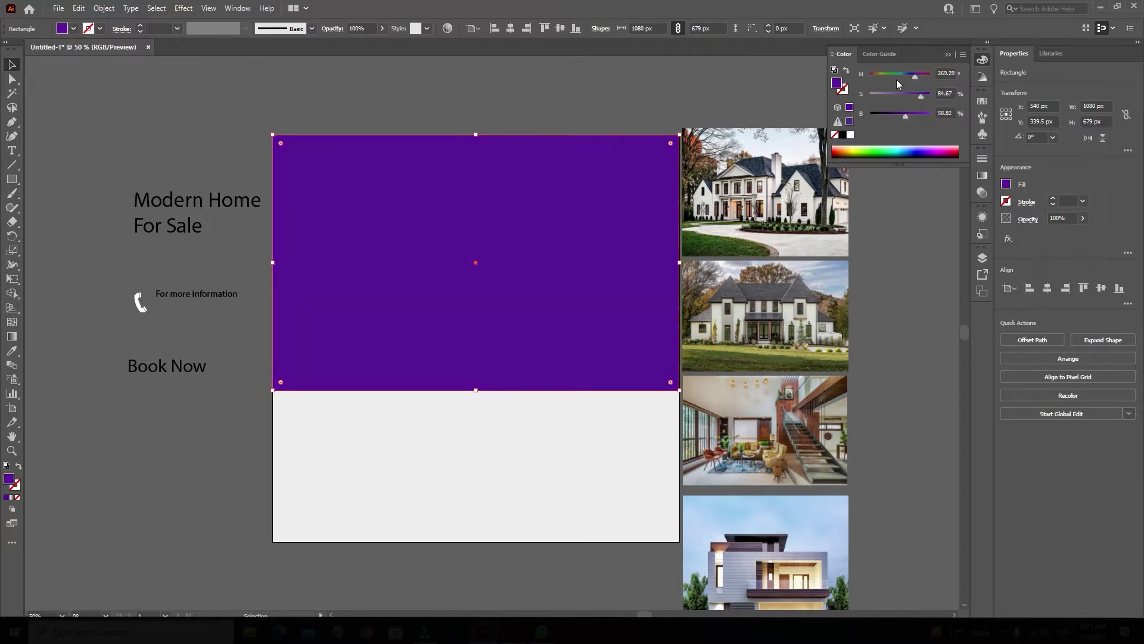
left_click_drag(905, 114, 888, 113)
left_click(910, 98)
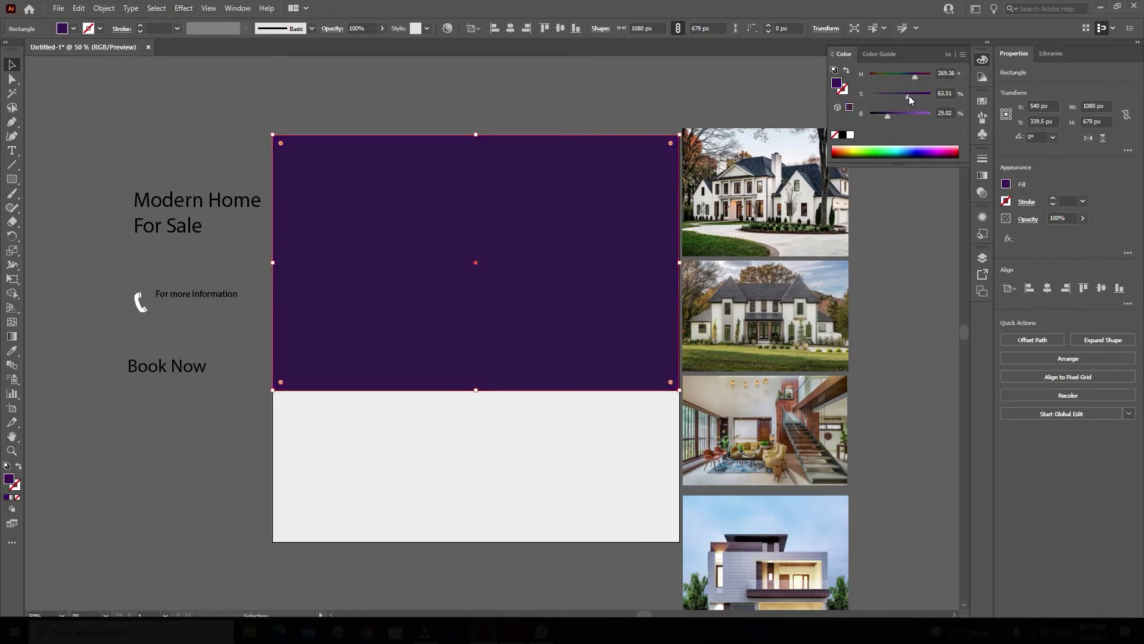
left_click(384, 122)
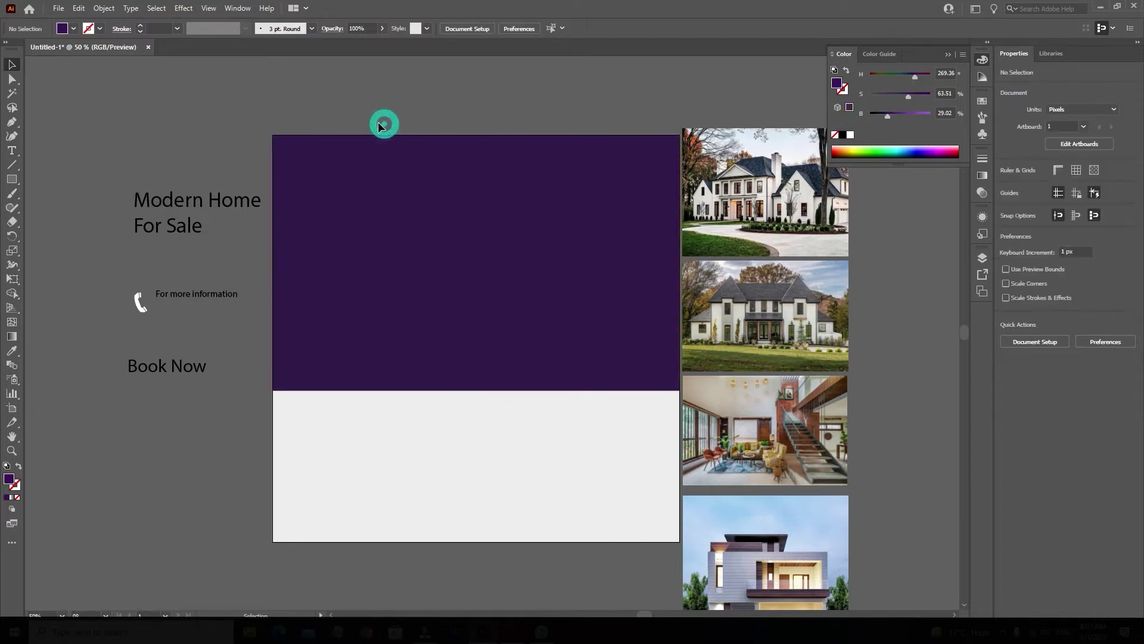
Draw a white 916 × 628 px rectangle, centre it horizontally, and move it up 24 px.
left_click(12, 179)
left_click_drag(306, 176, 650, 411)
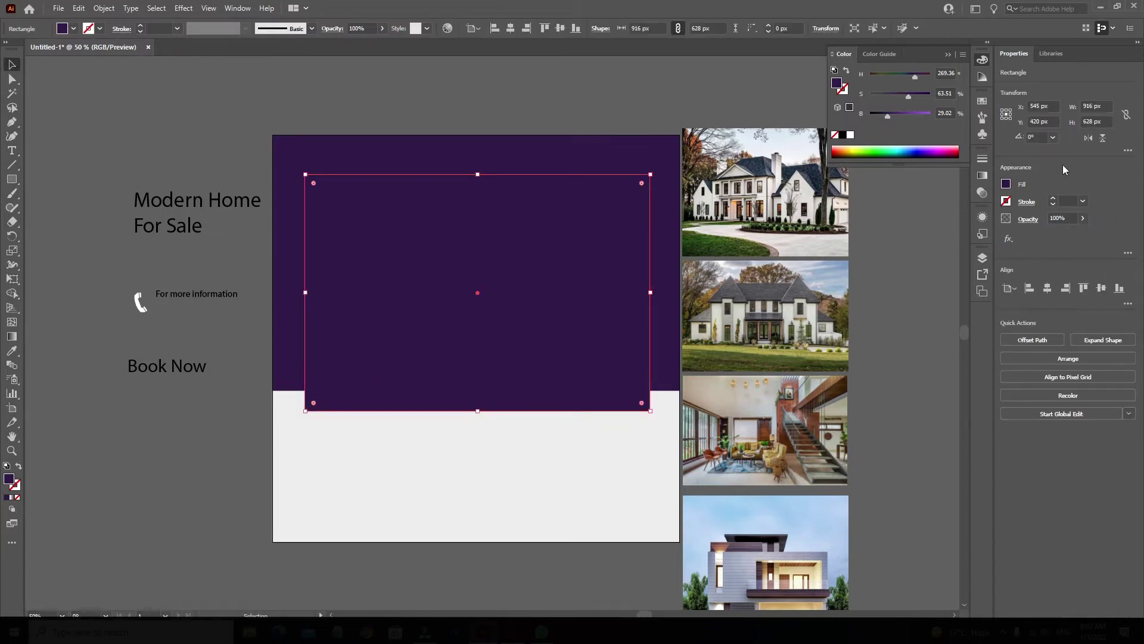
left_click_drag(897, 120, 925, 114)
left_click(851, 135)
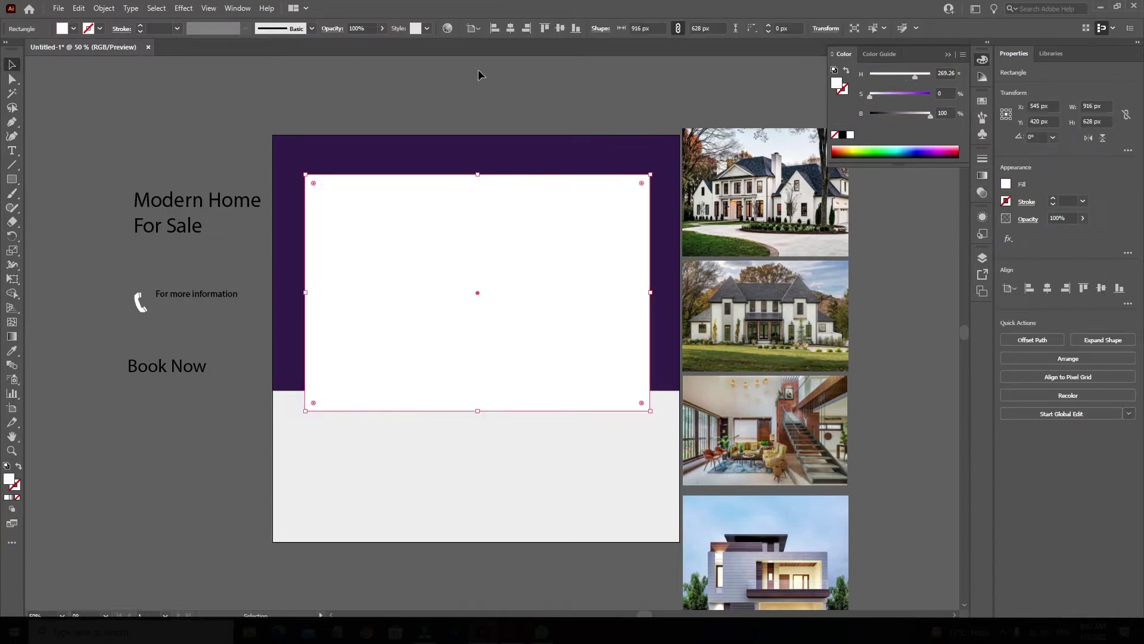
left_click(519, 29)
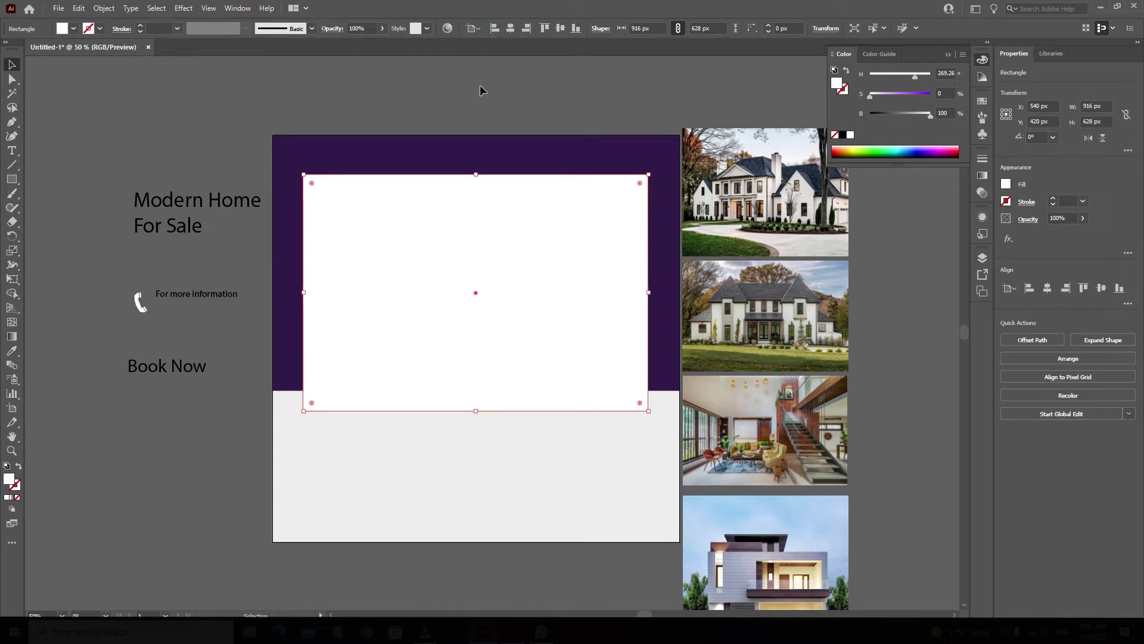
left_click_drag(526, 245, 526, 234)
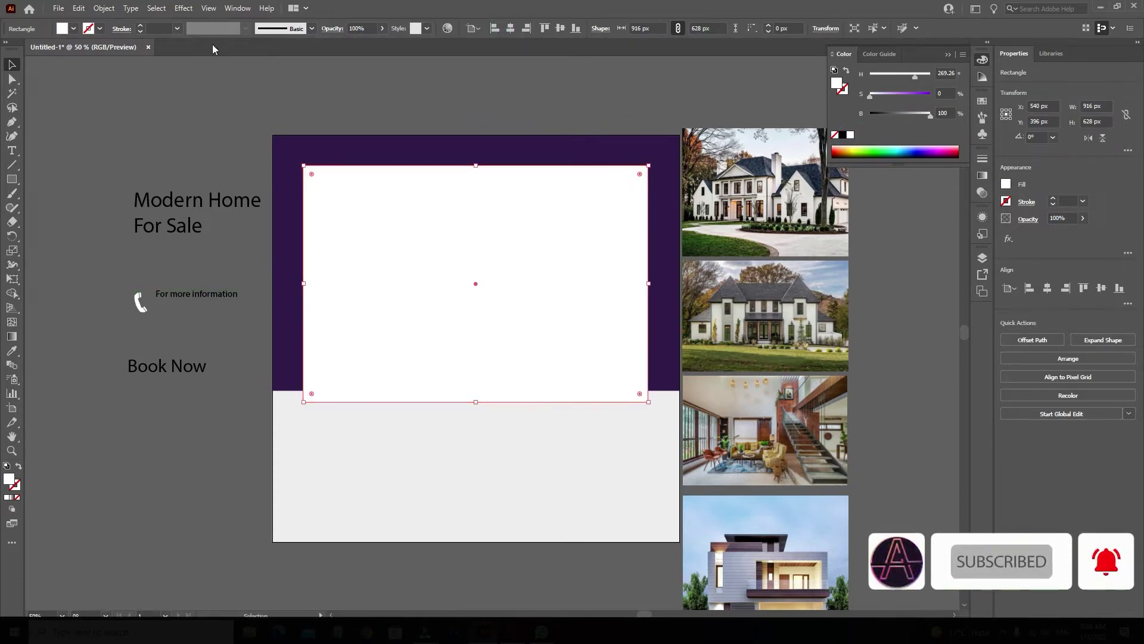
Copy the white rectangle and paste the duplicate in front of it.
left_click(78, 8)
left_click(110, 62)
left_click(78, 8)
left_click(89, 88)
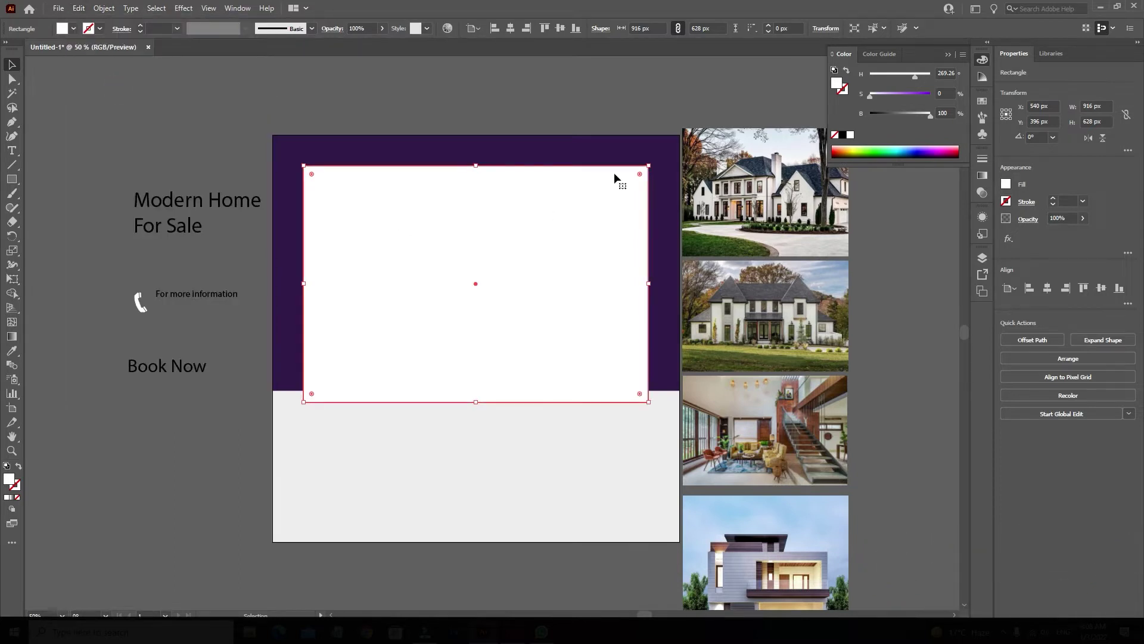
left_click_drag(649, 167, 656, 173)
key("ctrl+z")
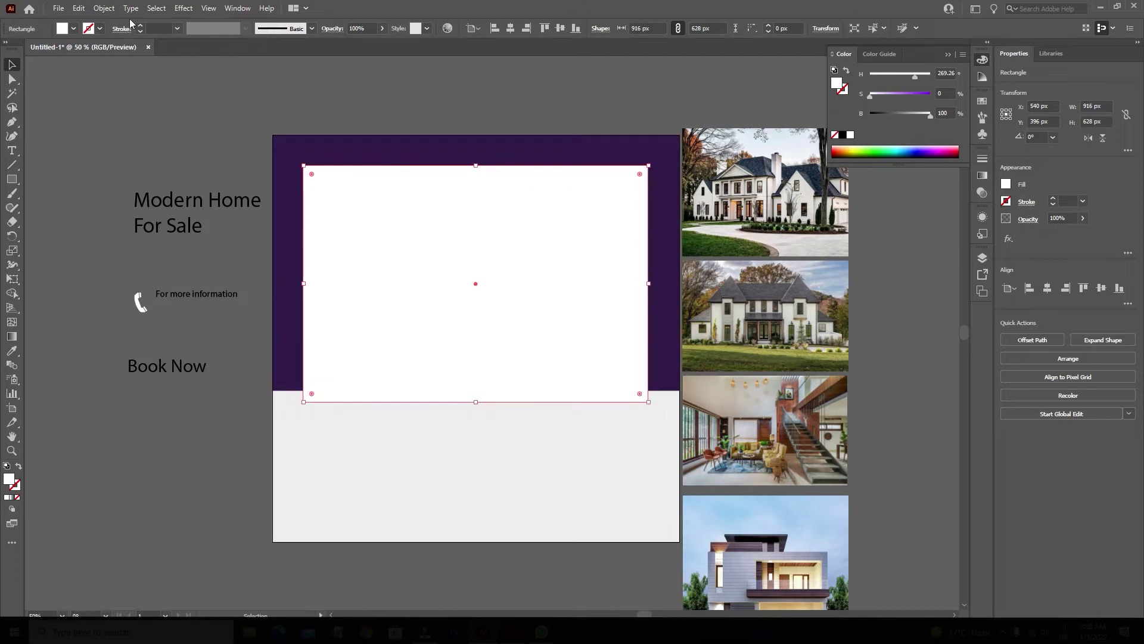
Inset the duplicate by -15 px with Offset Path and fill it lavender.
left_click(104, 8)
mouse_move(179, 291)
left_click(283, 331)
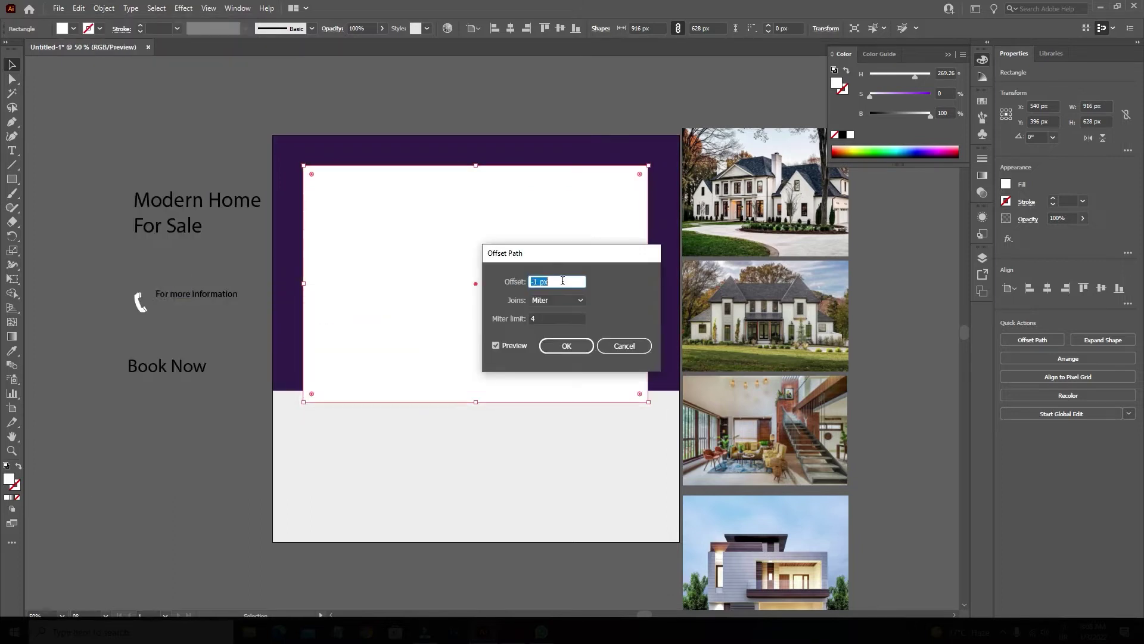
left_click(555, 343)
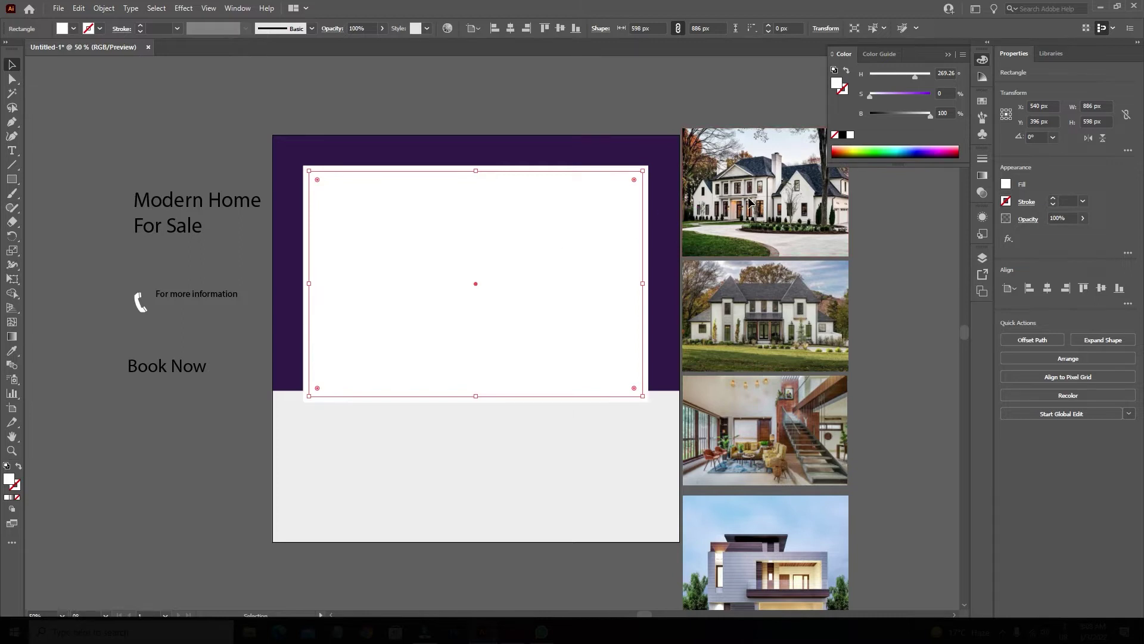
left_click_drag(750, 202, 647, 230)
key("ctrl+z")
left_click(888, 95)
left_click_drag(736, 187, 665, 208)
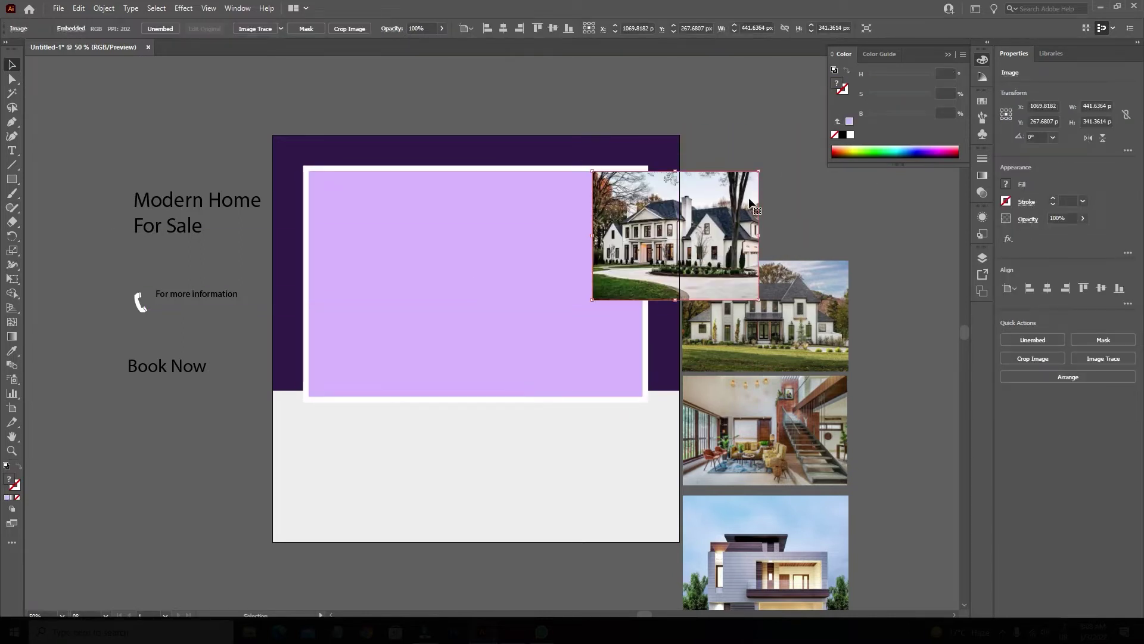
Send the house photo behind the lavender rectangle and set the rectangle to 40% opacity.
right_click(750, 203)
mouse_move(781, 297)
left_click(897, 328)
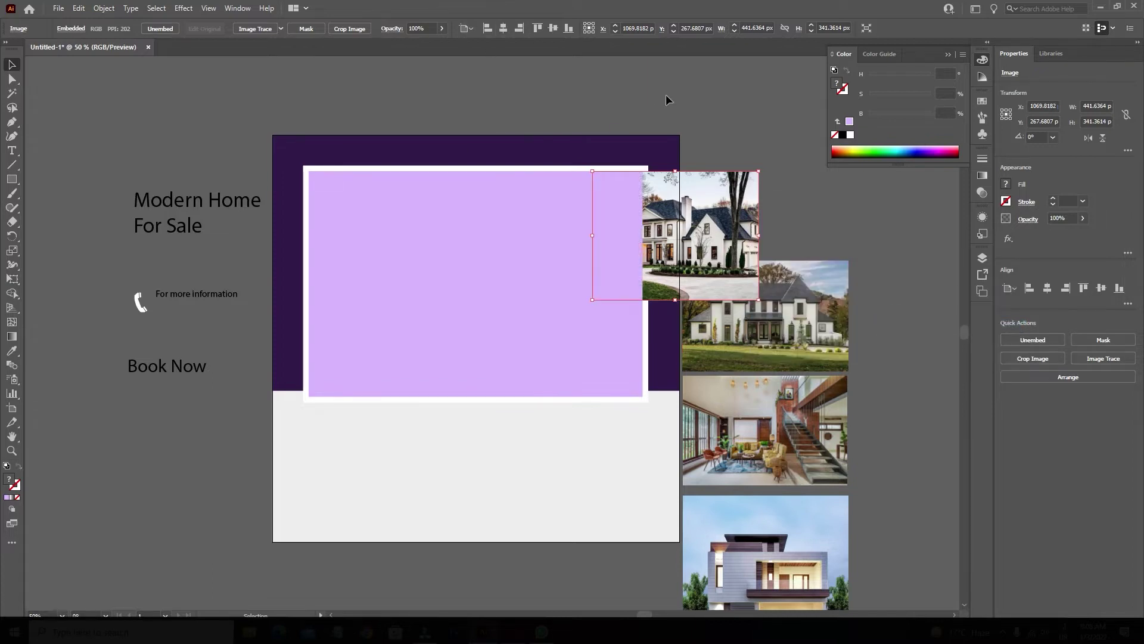
left_click(620, 179)
left_click(355, 44)
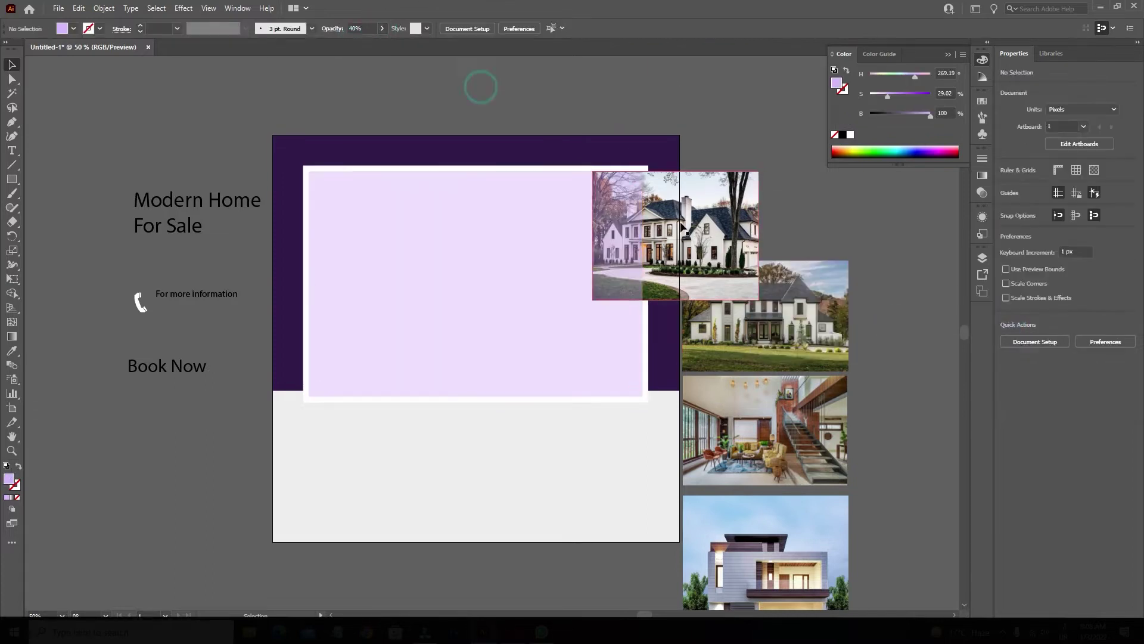
Move and scale the house photo under the tinted rectangle to fill the frame.
left_click_drag(685, 230, 405, 230)
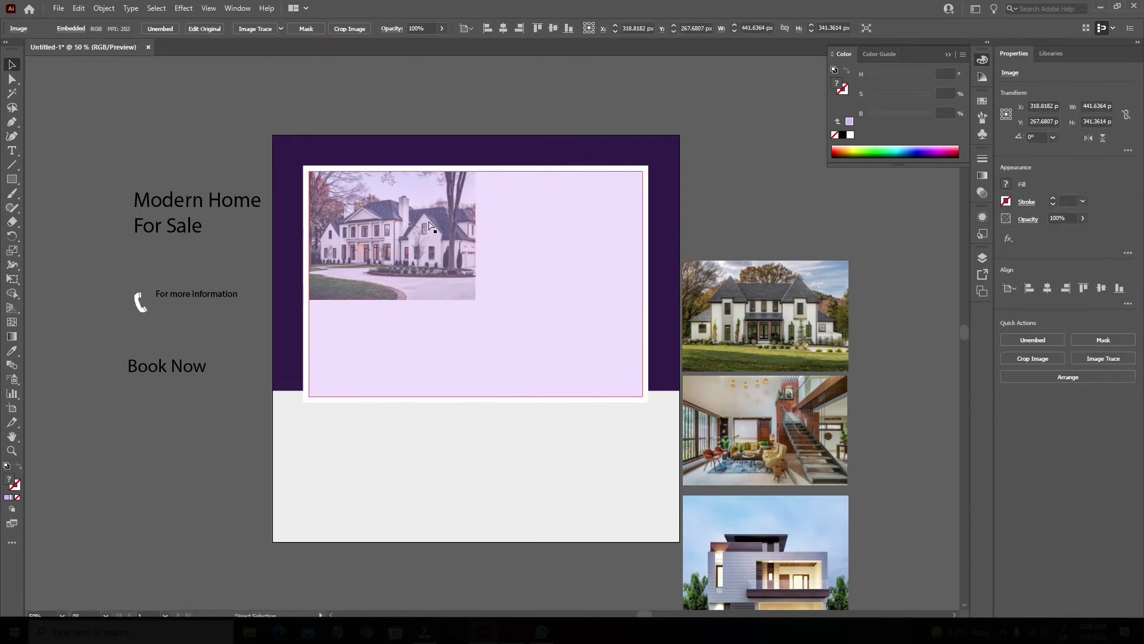
left_click(474, 287)
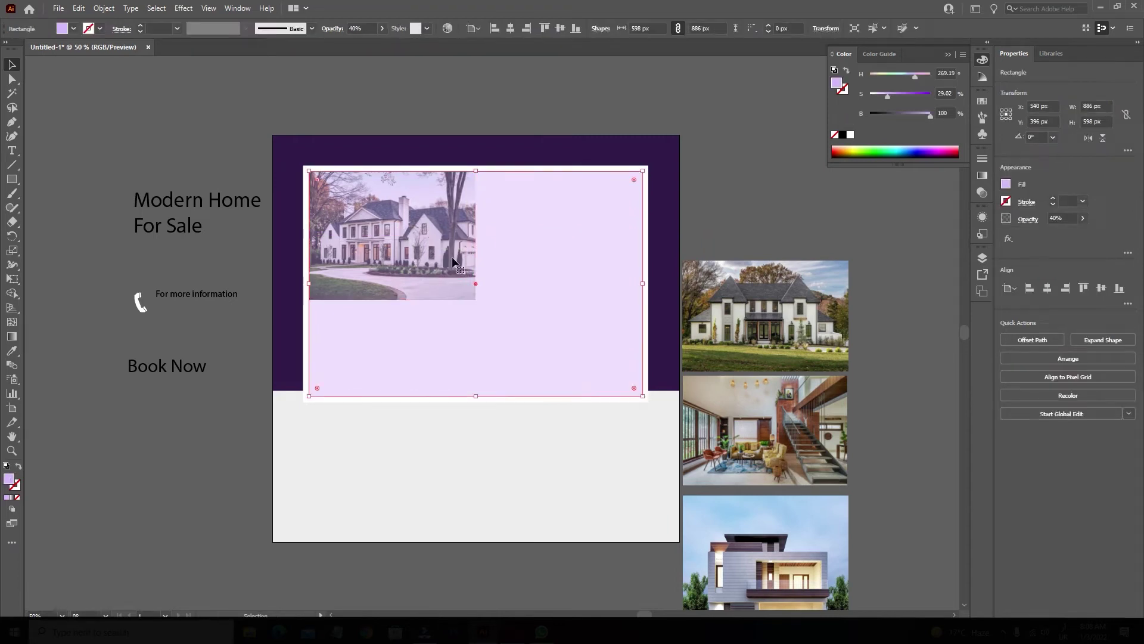
key("ctrl+z")
left_click_drag(664, 221, 467, 221)
left_click_drag(567, 300, 655, 371)
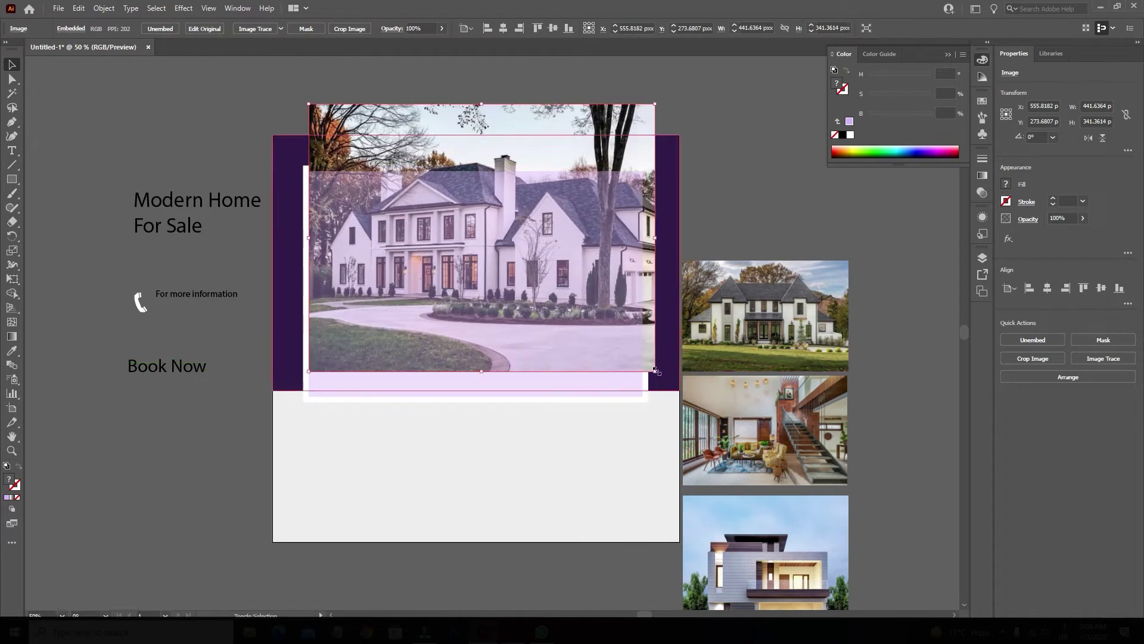
left_click_drag(602, 124, 589, 167)
left_click(559, 220, "shift")
right_click(506, 187)
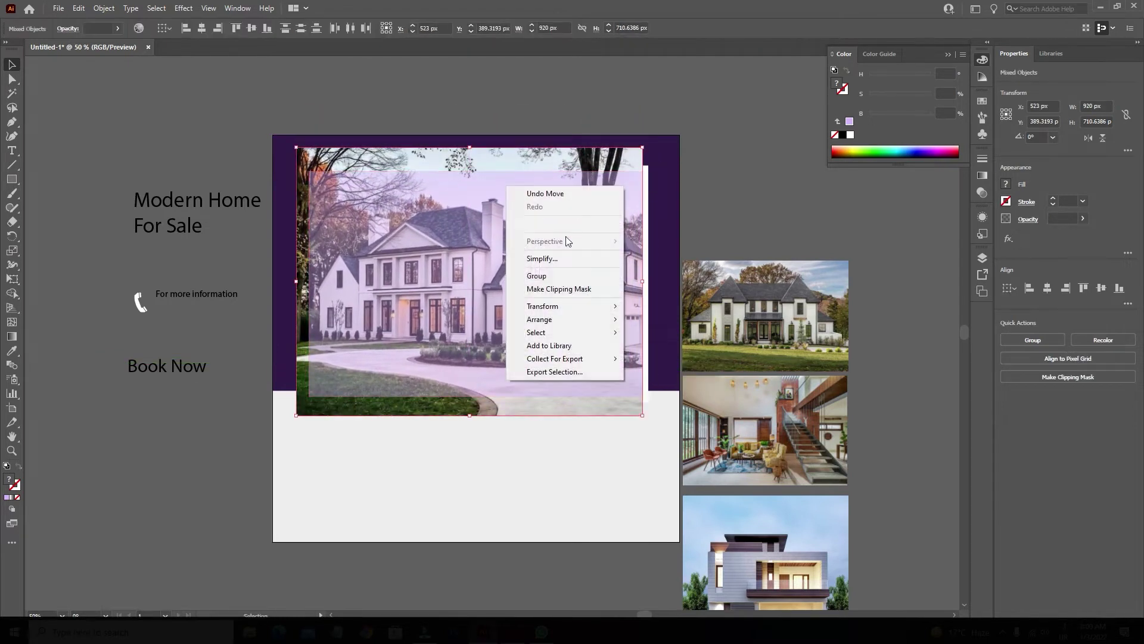
left_click(559, 144)
left_click_drag(575, 151, 580, 151)
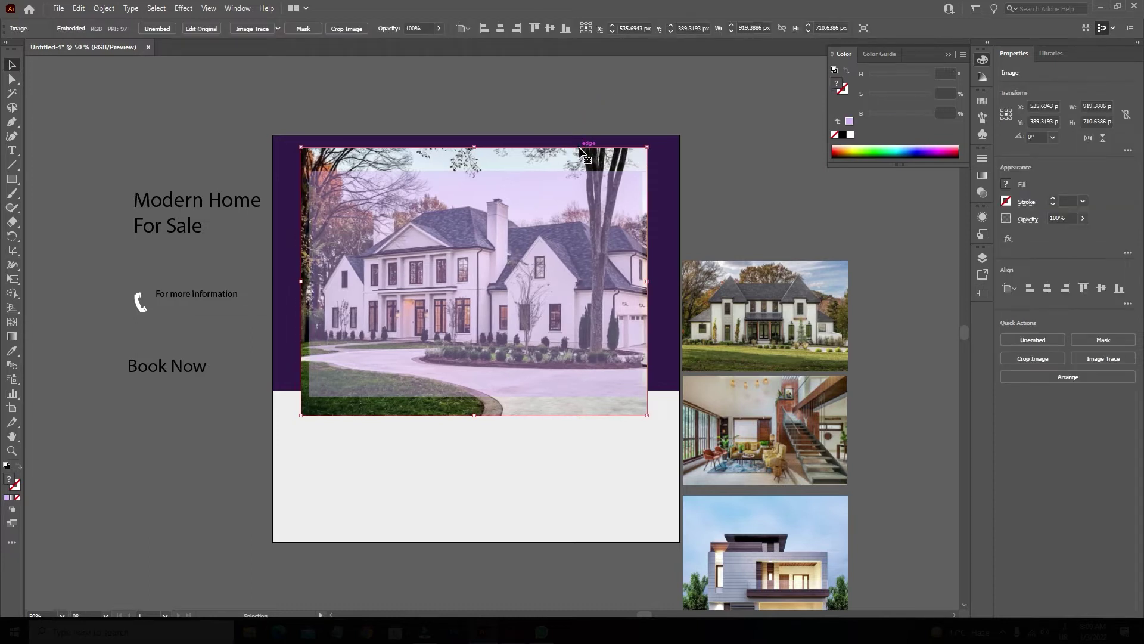
Make a clipping mask of the photo with the inner rectangle.
left_click(435, 201, "shift")
right_click(435, 201)
key("Escape")
right_click(489, 247)
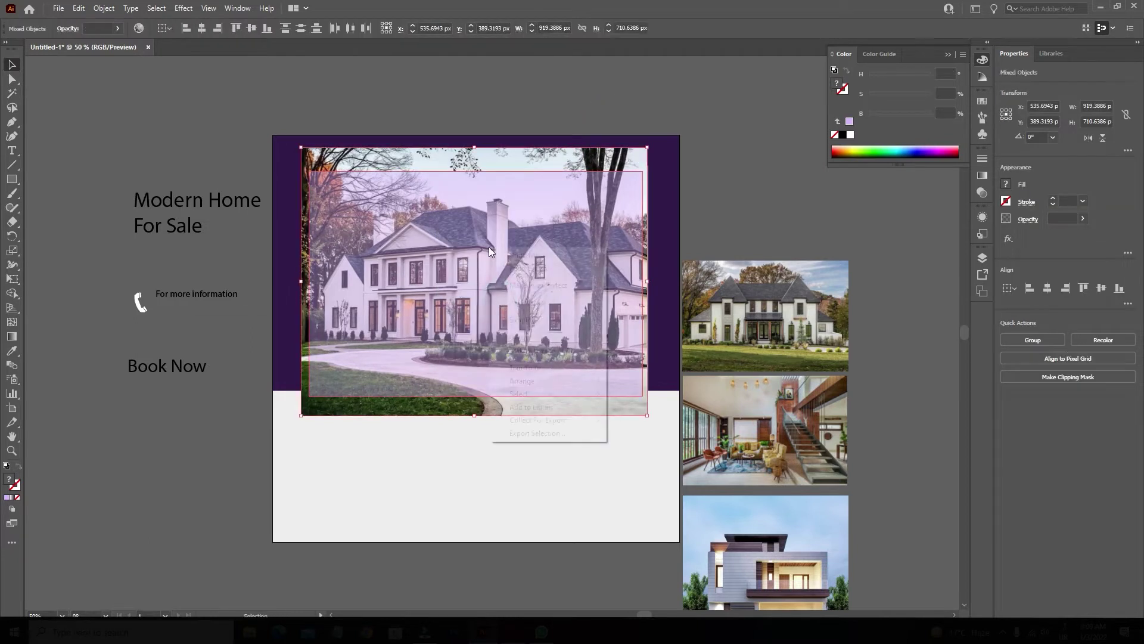
left_click(538, 346)
left_click(749, 169)
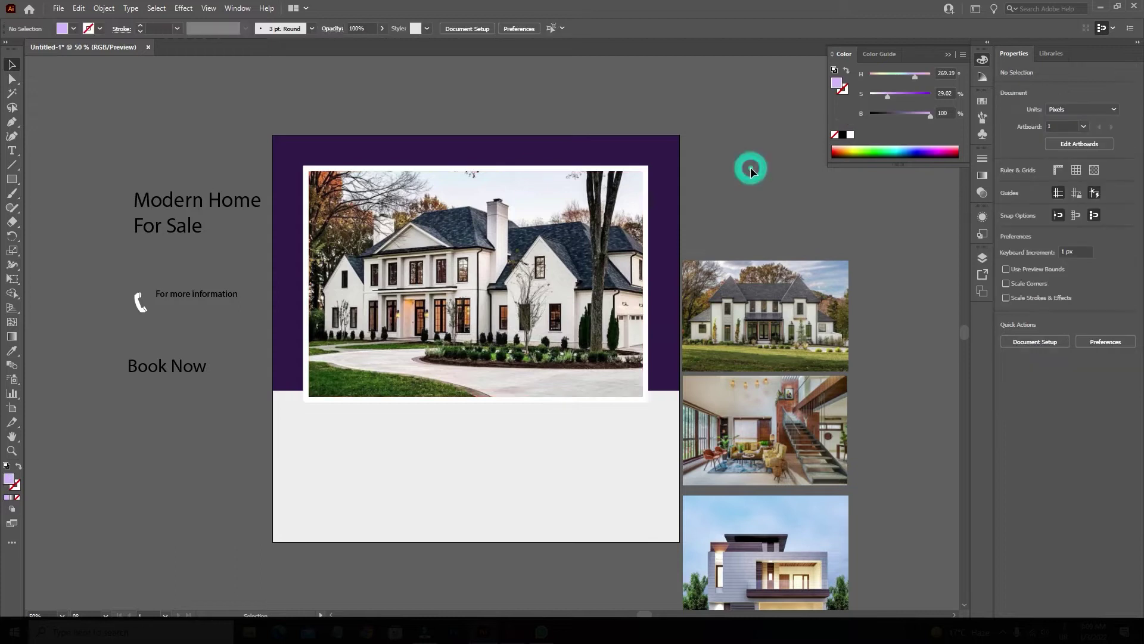
Redo the clipping mask so the house photo is clipped into the lavender overlay rectangle.
key("ctrl+z")
left_click(633, 177)
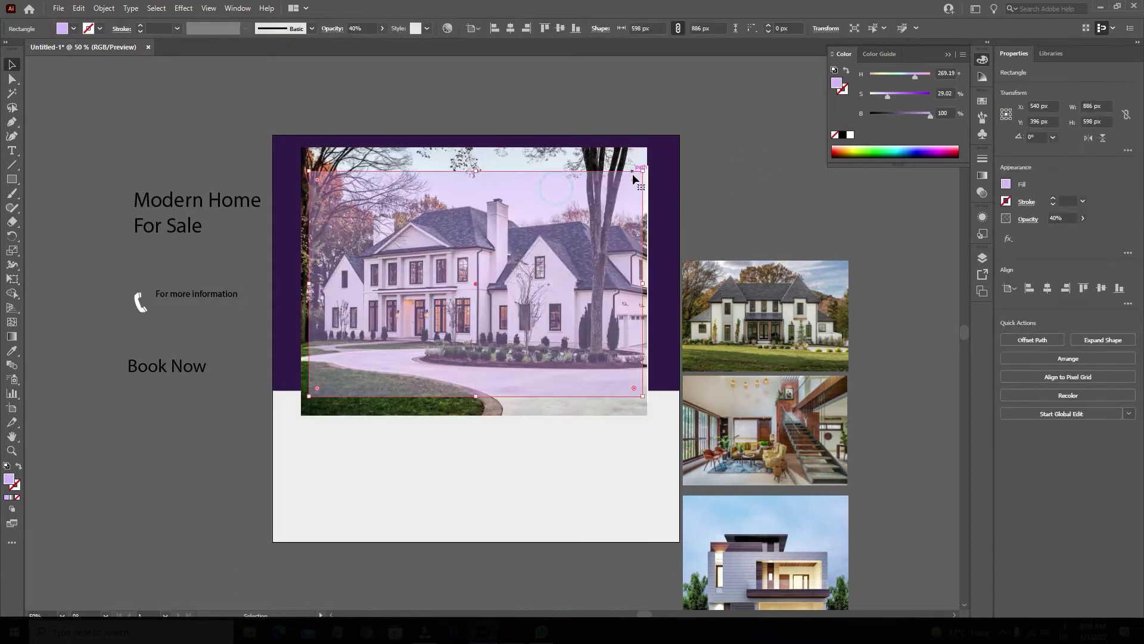
scroll(651, 173, "up", 5)
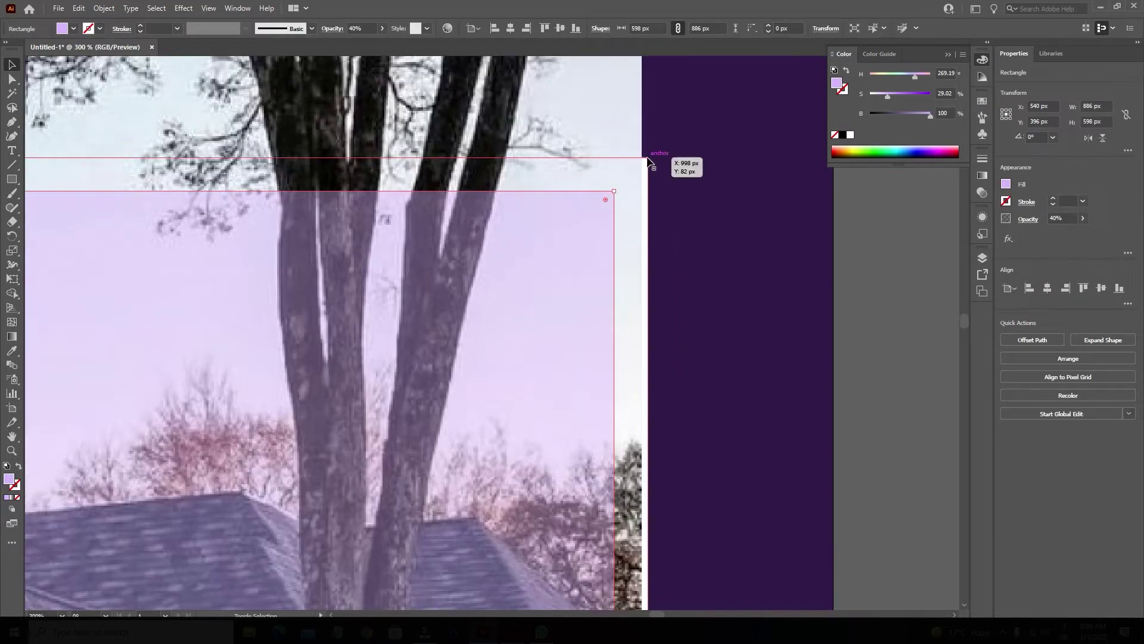
scroll(592, 210, "down", 4)
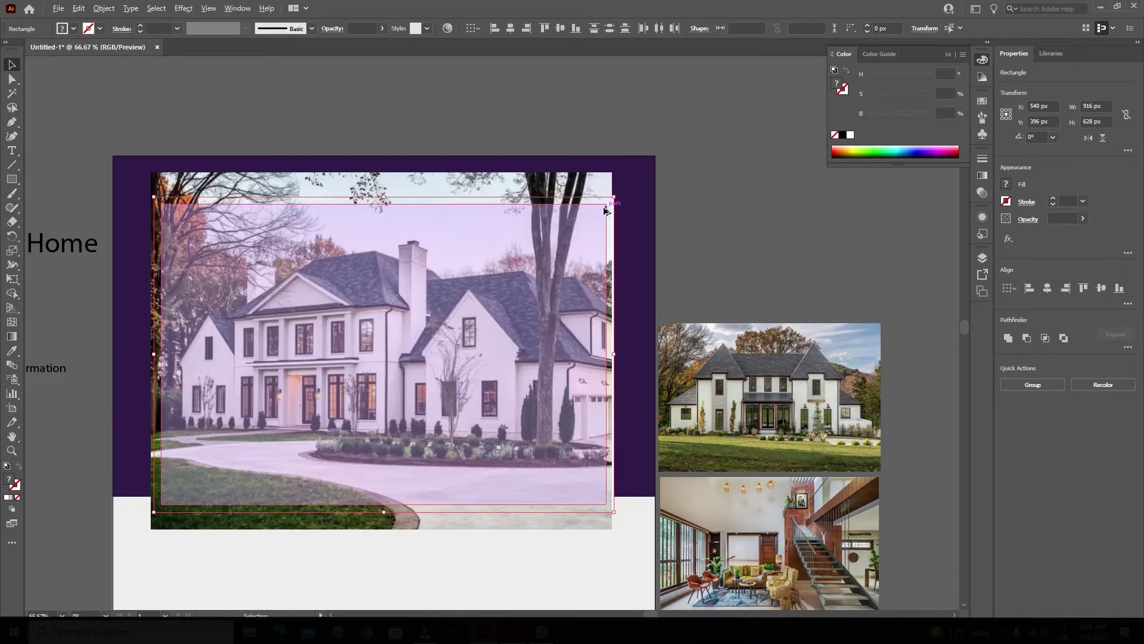
key("ctrl+z")
key("ctrl+z")
key("ctrl+shift+z")
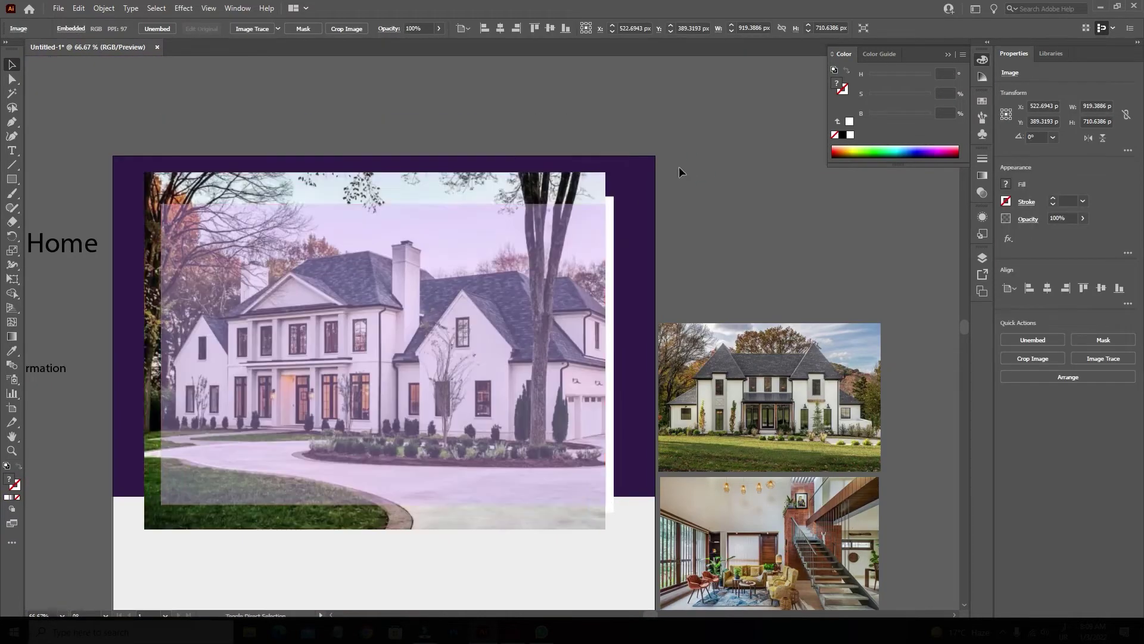
left_click(525, 265)
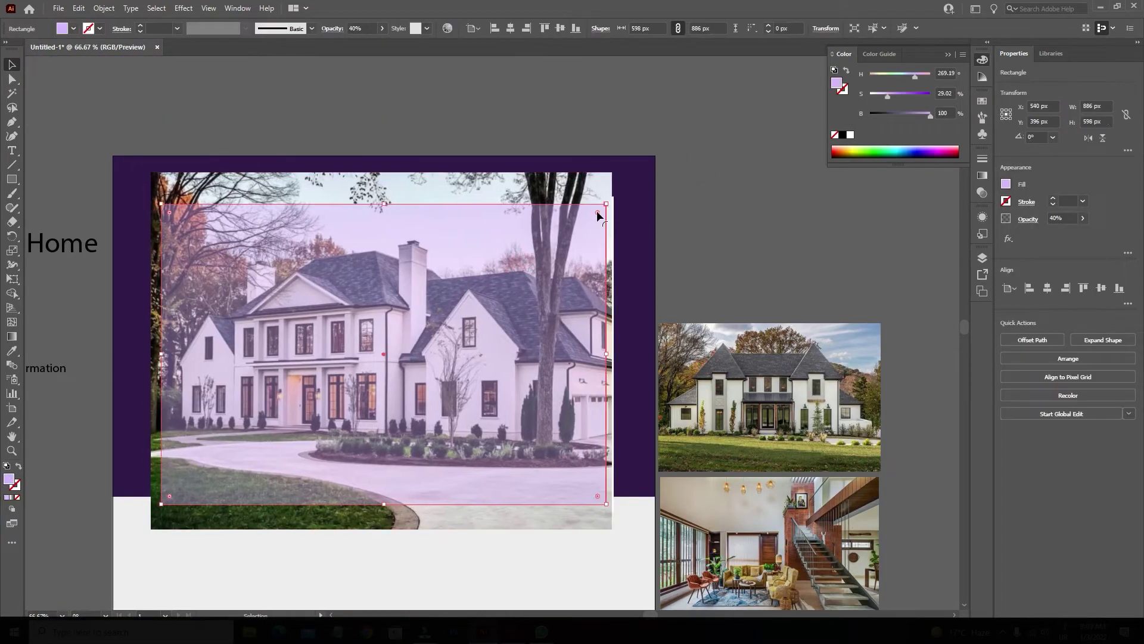
right_click(428, 226)
left_click(472, 329)
left_click(702, 212)
Round the white frame's corners using its live corner widget.
left_click(611, 206)
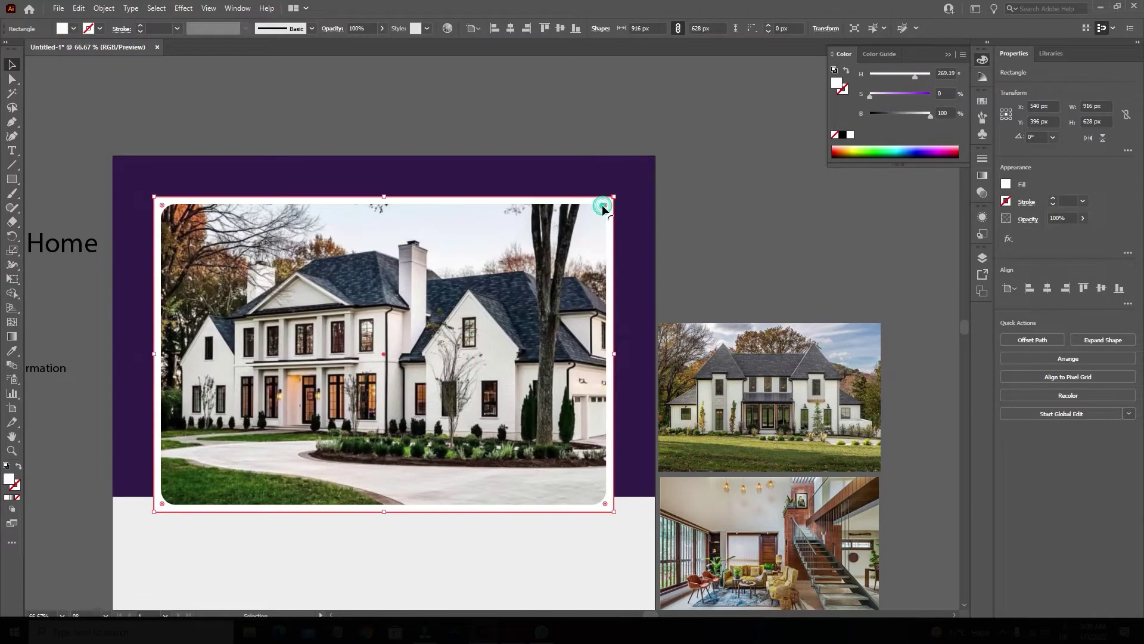
left_click_drag(606, 205, 596, 212)
left_click(720, 212)
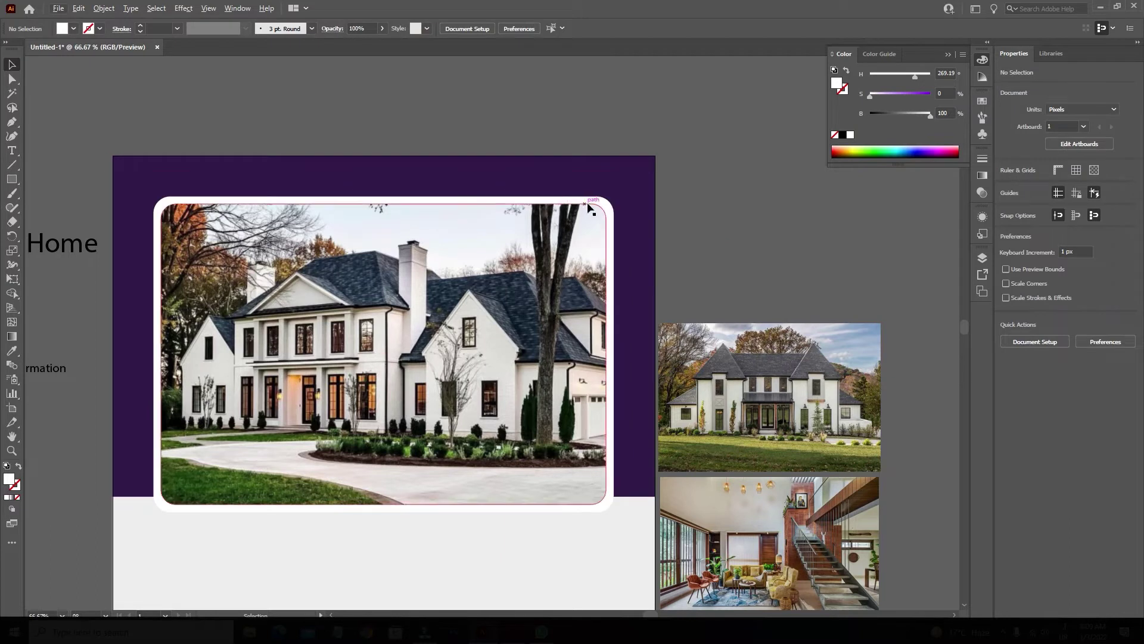
left_click(608, 207)
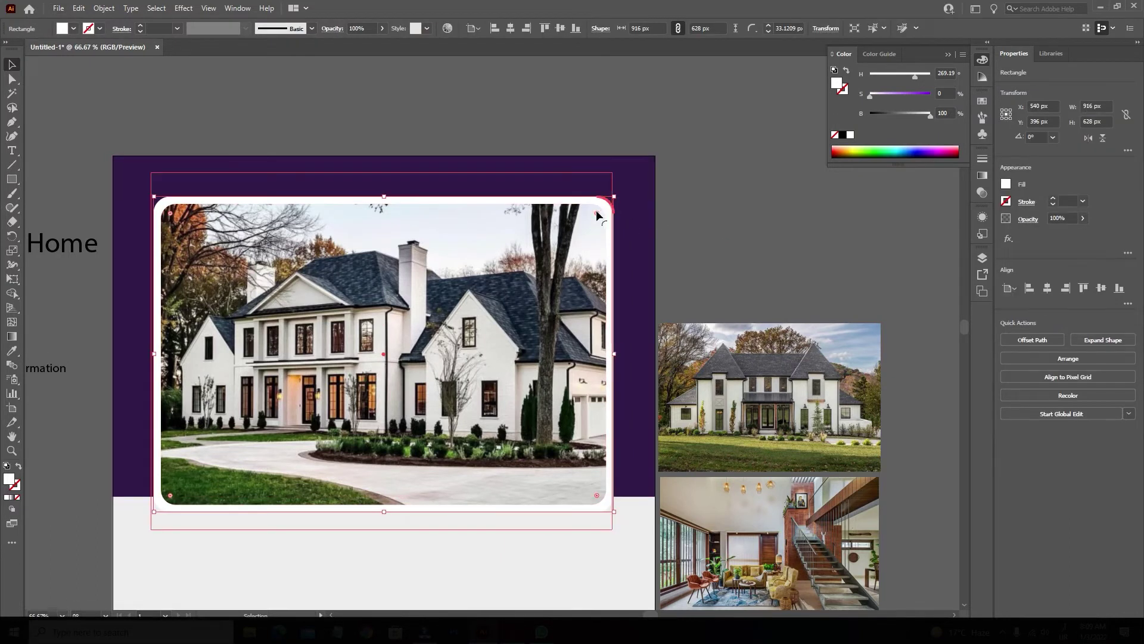
left_click(742, 210)
scroll(779, 206, "down", 1)
scroll(778, 207, "down", 1)
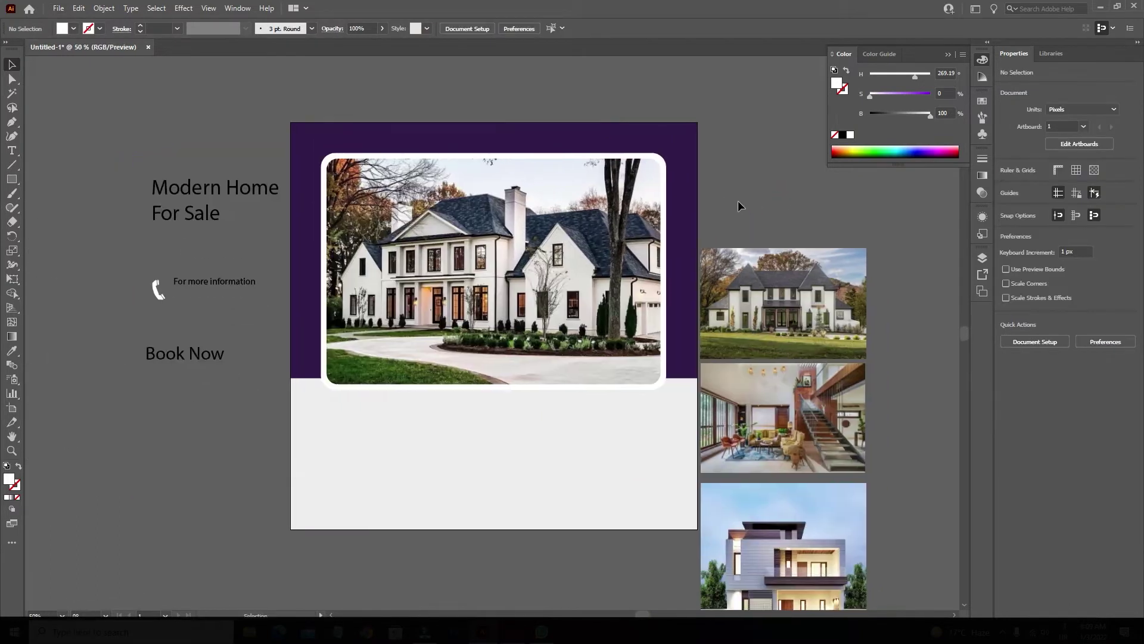
Draw a white 890 × 153 px pill bar below the photo with a 76.5 px corner radius.
left_click(12, 178)
mouse_move(351, 375)
left_mouse_down()
mouse_move(524, 422)
mouse_move(637, 424)
left_mouse_up()
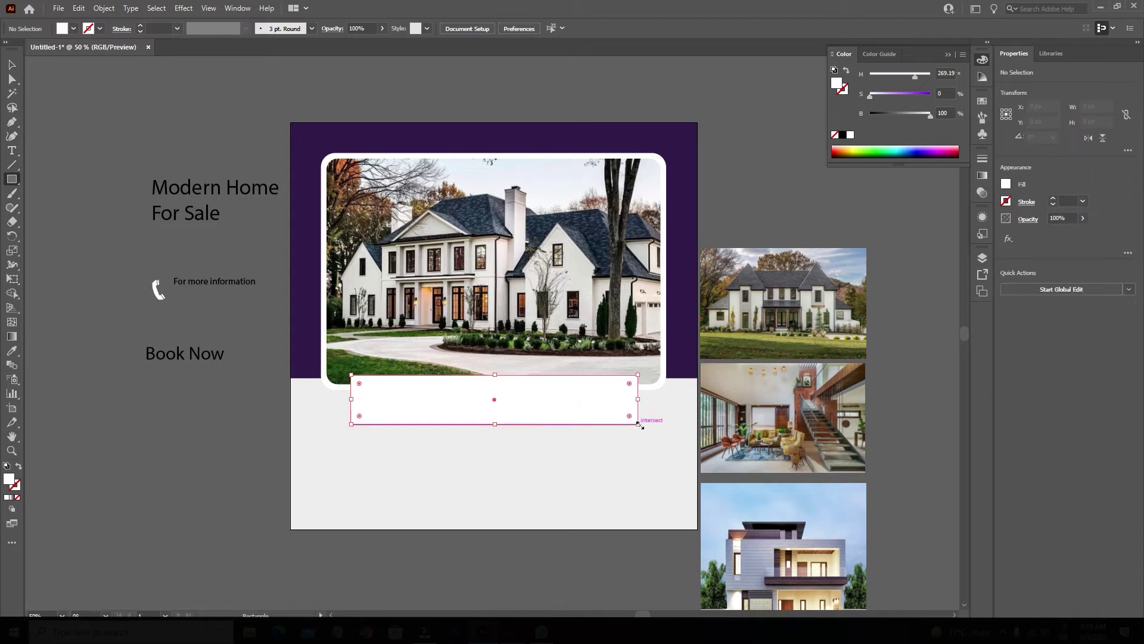
left_click(12, 67)
left_click_drag(630, 384, 524, 378)
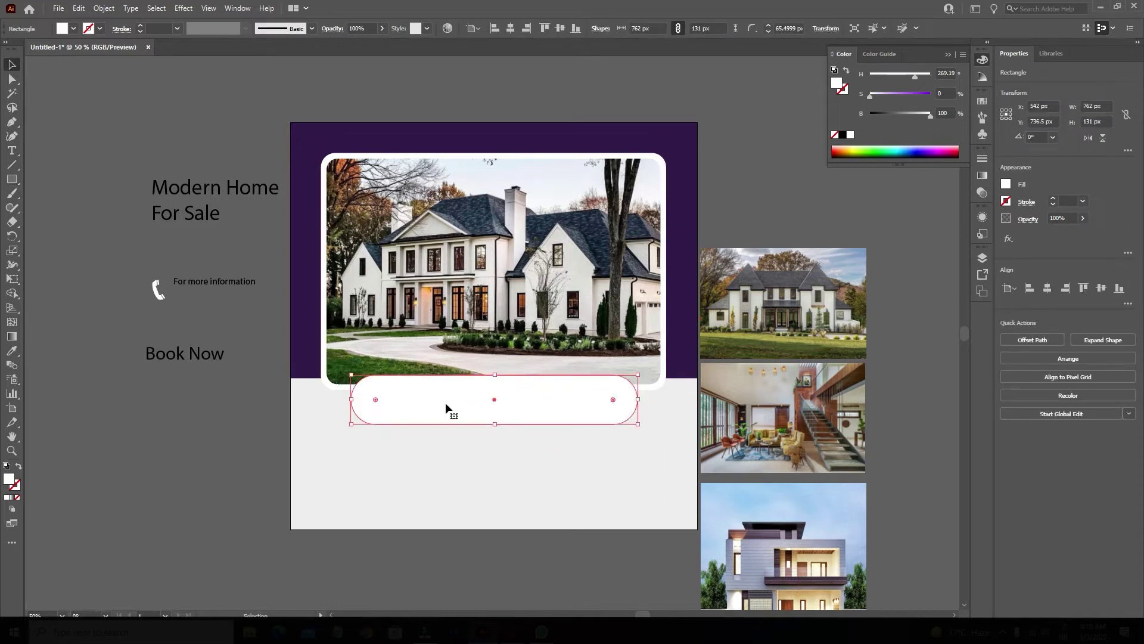
scroll(444, 403, "up", 1, "alt")
left_click_drag(511, 432, 511, 440)
left_click_drag(701, 405, 634, 409)
Offset the white bar's path by -15 px and fill the inset pill lavender.
left_click(104, 8)
mouse_move(241, 293)
left_click(294, 335)
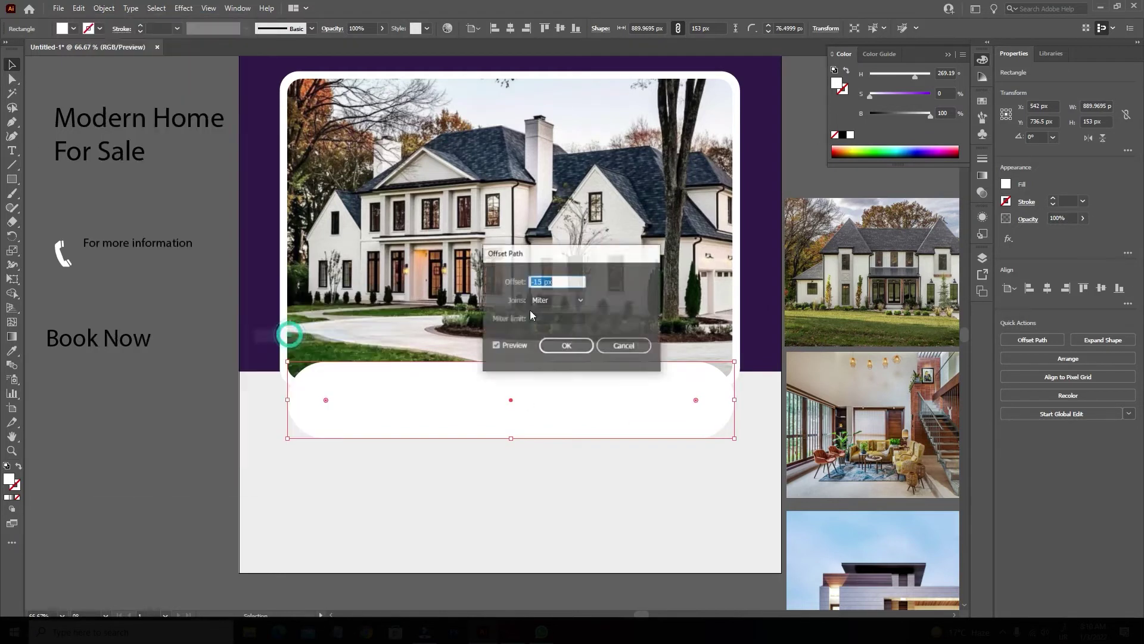
left_click(614, 344)
left_click(103, 8)
mouse_move(238, 293)
left_click(293, 334)
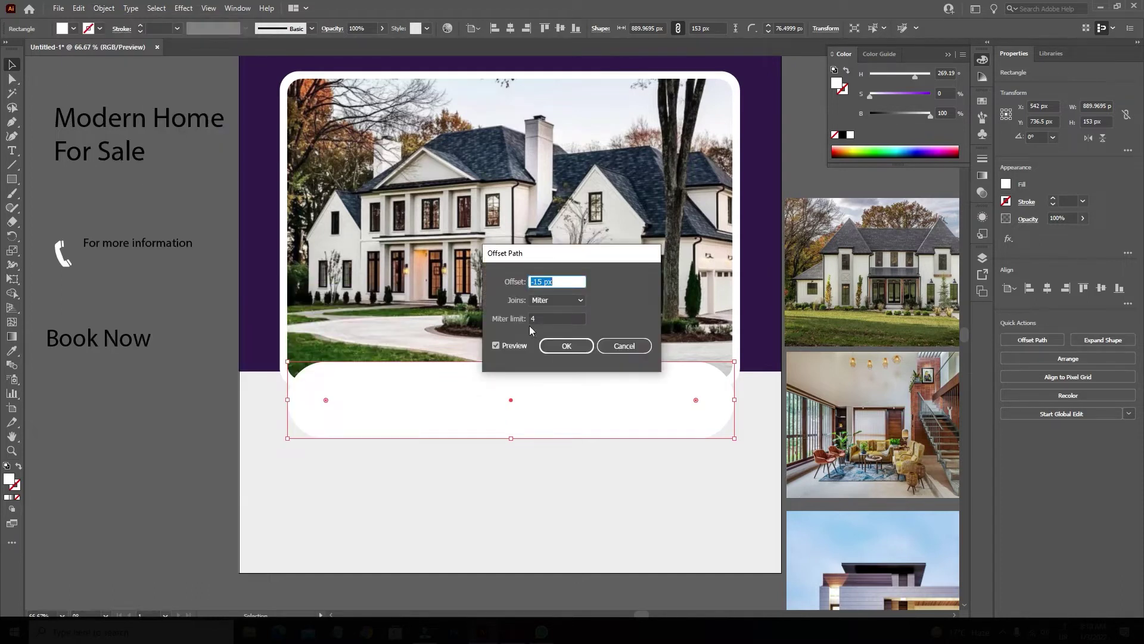
left_click(566, 346)
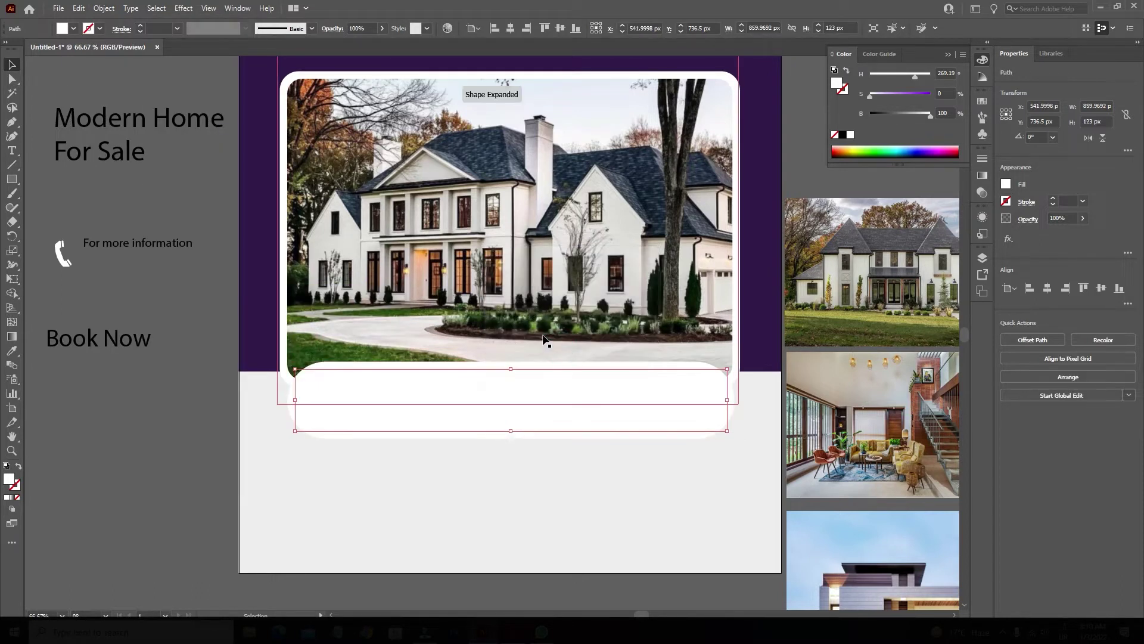
left_click(890, 94)
Draw a vertical line through the pill with the Line Segment tool.
left_click(262, 464)
left_click(12, 166)
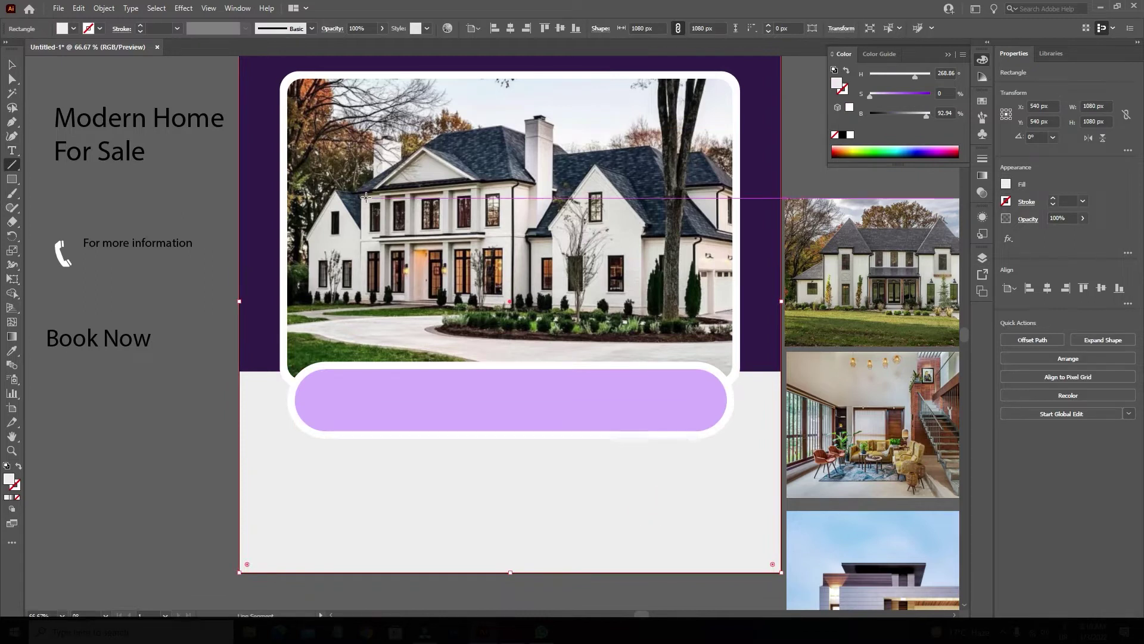
left_click_drag(370, 275, 370, 482)
Give the line a black stroke with no fill and duplicate it twice to the right.
key("v")
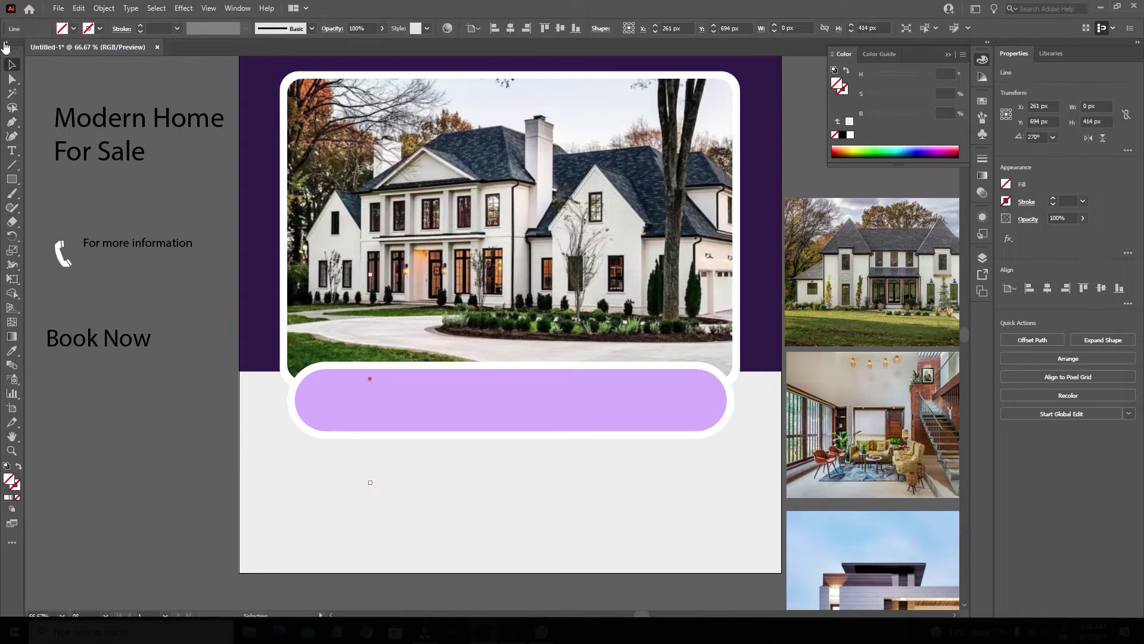
left_click(4, 43)
key("d")
key("slash")
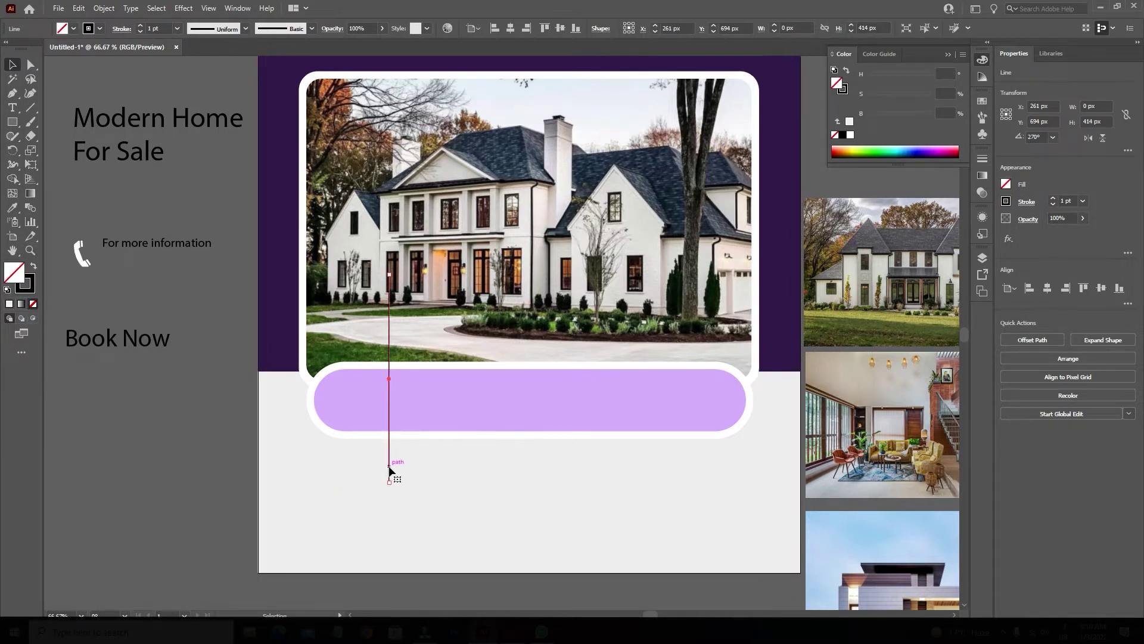
left_click_drag(389, 470, 522, 484)
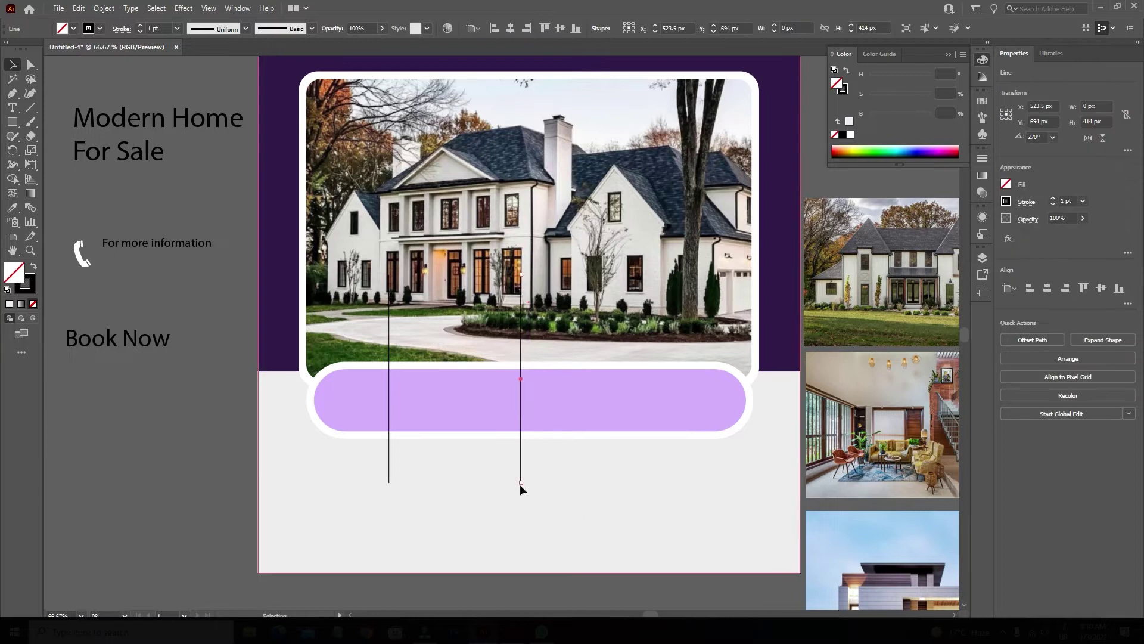
key("ctrl+d")
Centre the three lines on the pill and try Shape Builder, then undo back to one line.
left_click(389, 469)
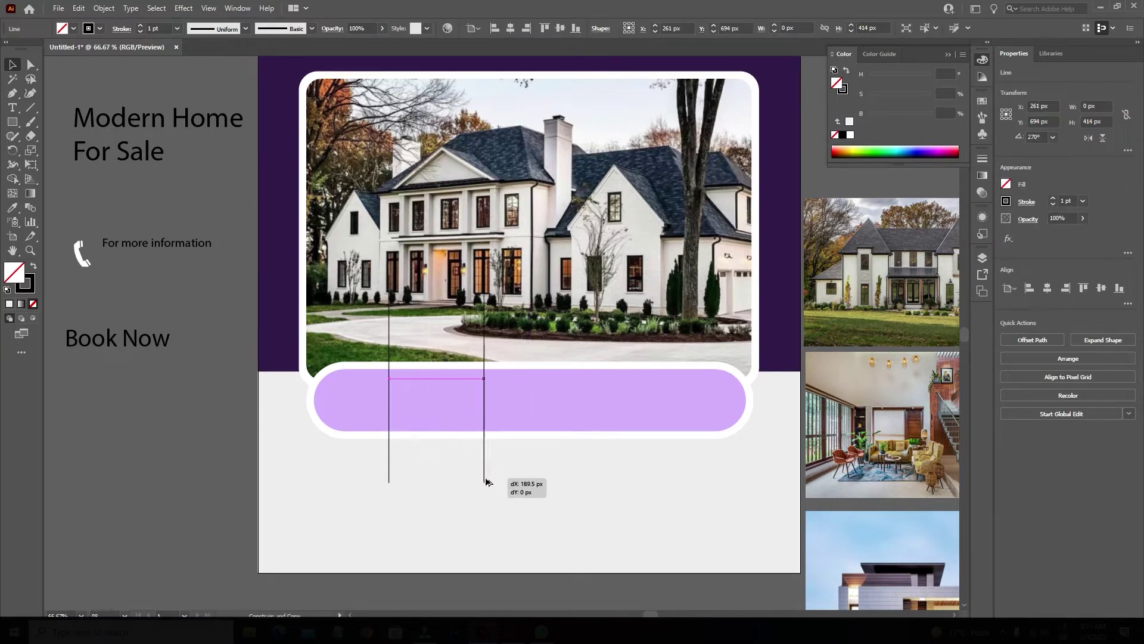
left_click(505, 482)
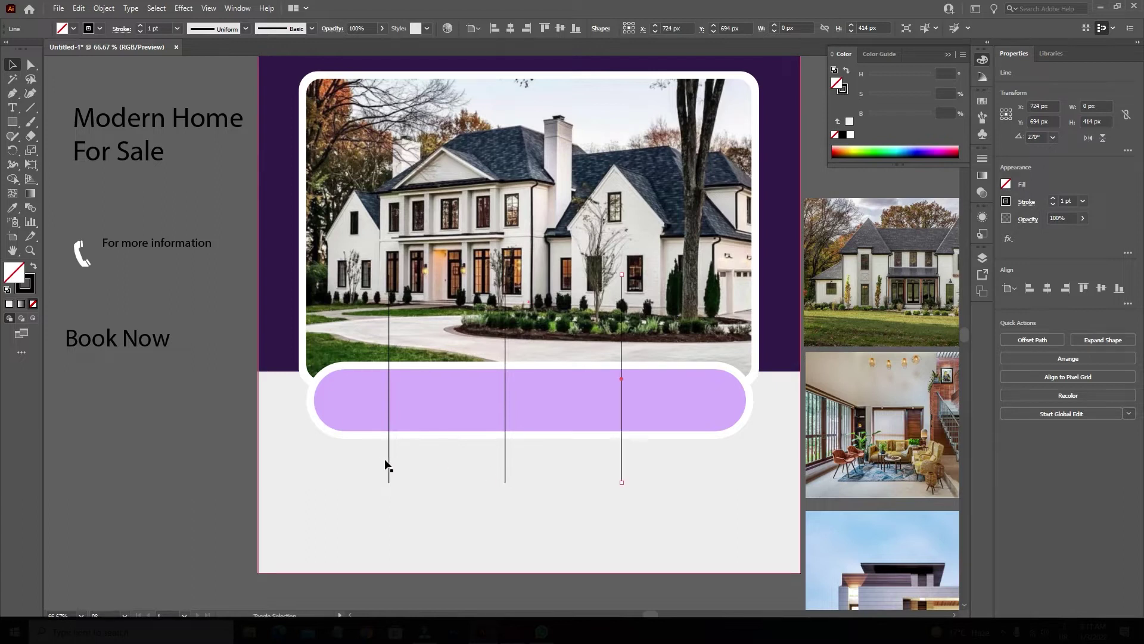
left_click_drag(383, 456, 636, 511)
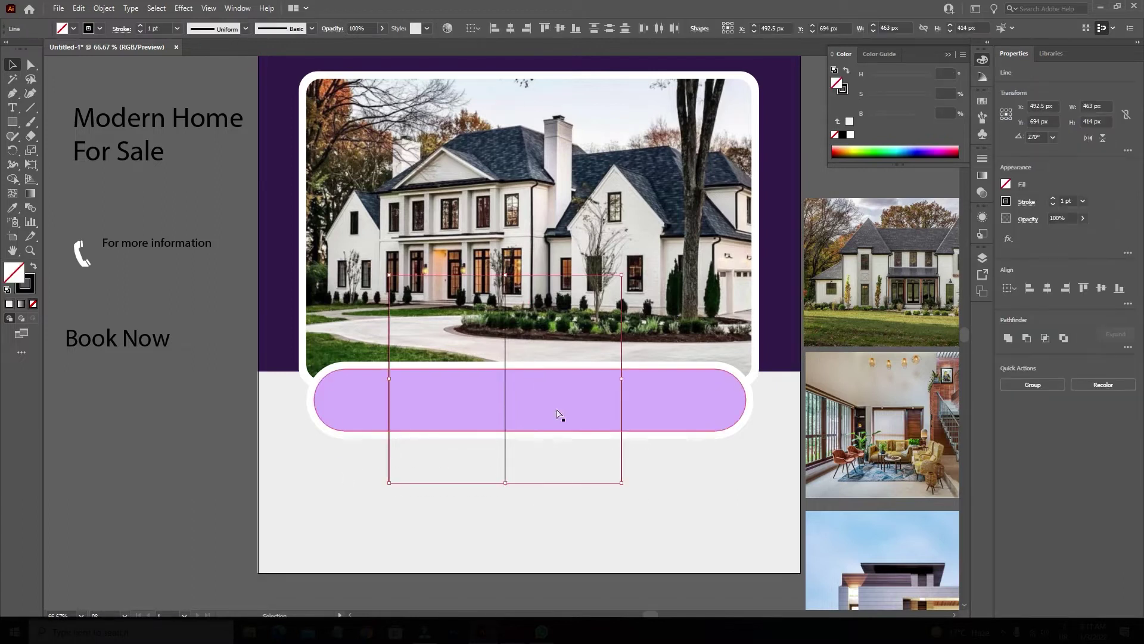
left_click(666, 402, "shift")
left_click(505, 30)
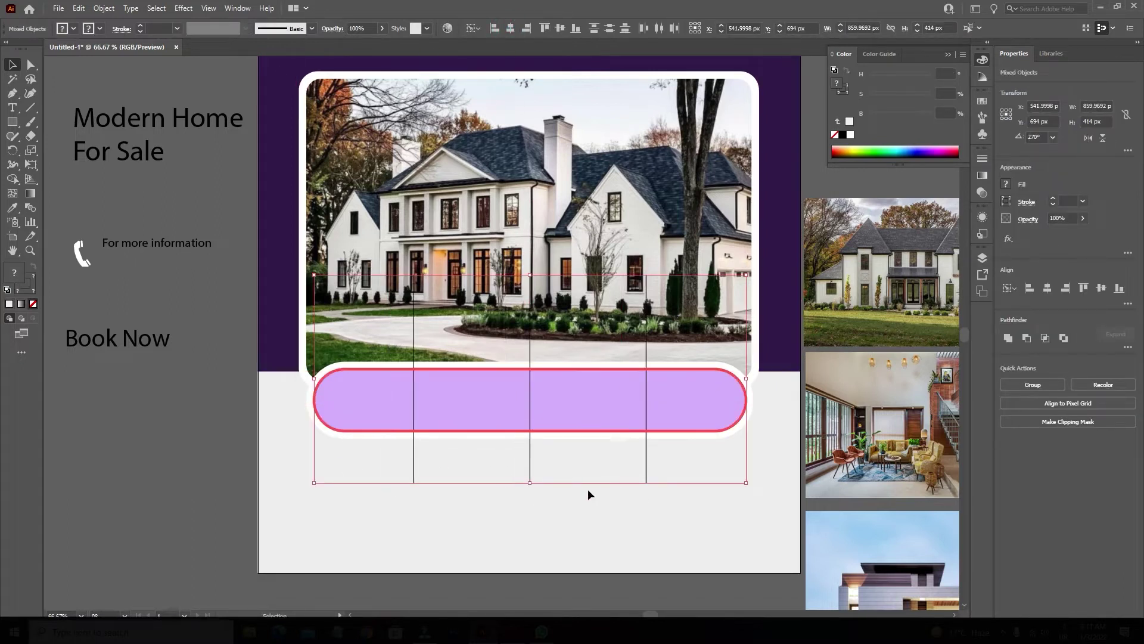
key("shift+m")
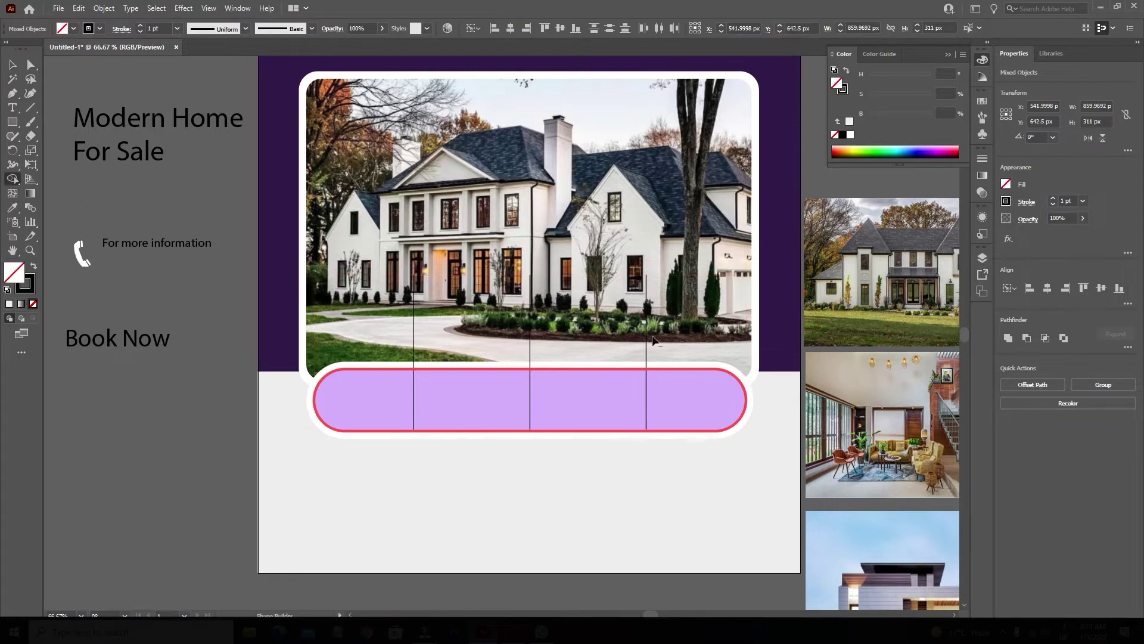
mouse_move(358, 396)
left_mouse_down()
mouse_move(652, 409)
mouse_move(685, 398)
mouse_move(371, 391)
mouse_move(588, 402)
left_mouse_up()
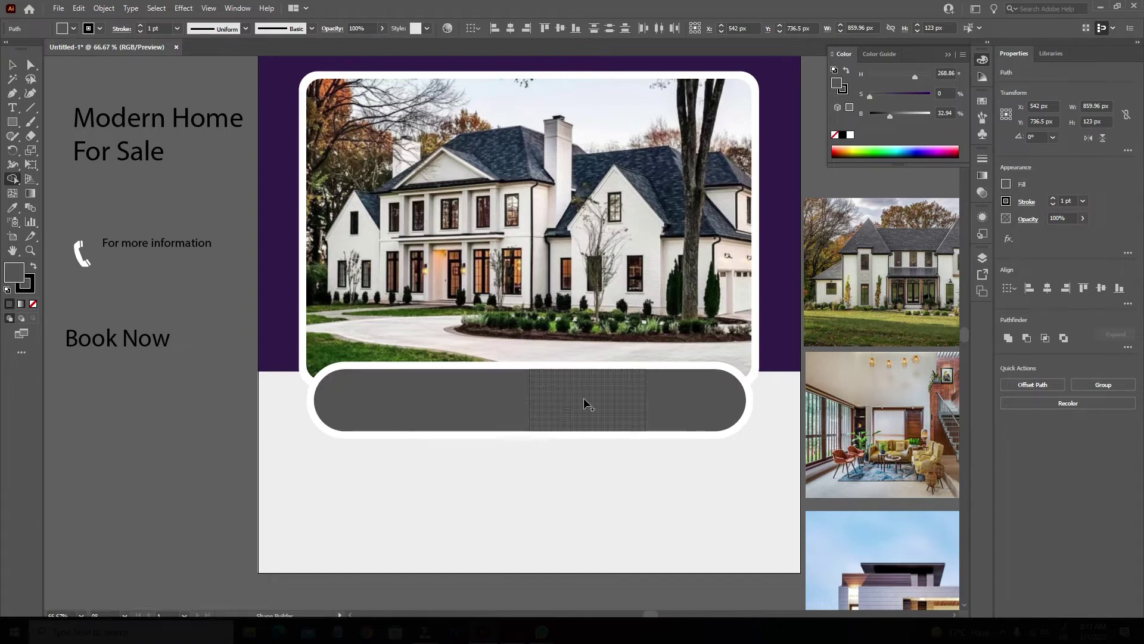
left_click(12, 64)
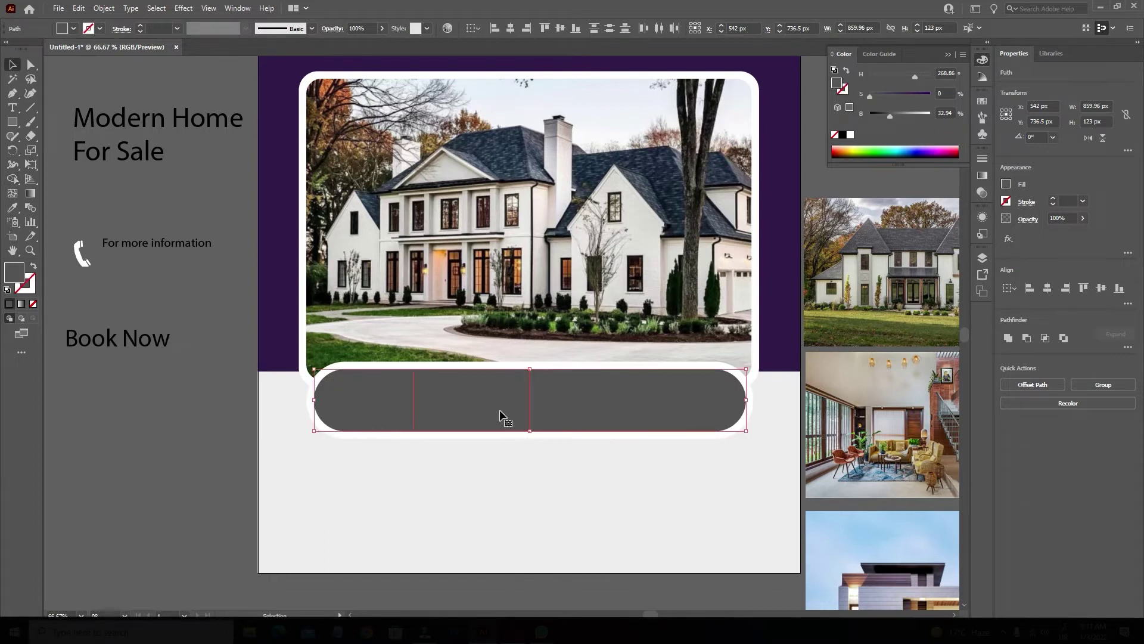
key("ctrl+z")
key("ctrl+z")
key("ctrl+z")
key("ctrl+z")
key("ctrl+z")
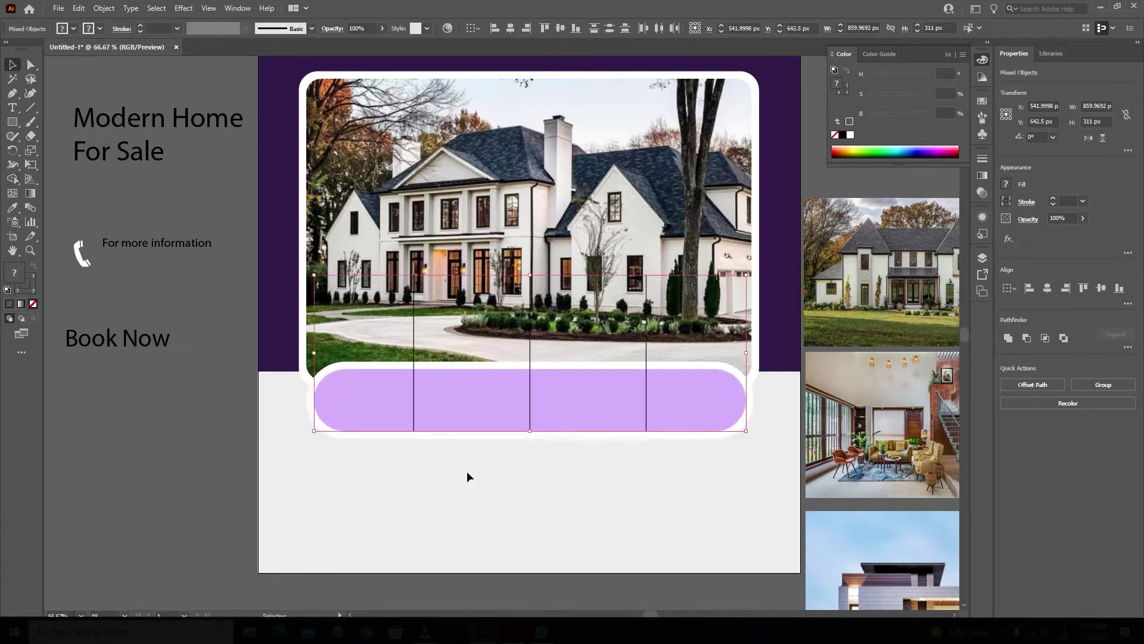
key("ctrl+z")
key("ctrl+z")
key("ctrl+z")
key("ctrl+z")
key("ctrl+z")
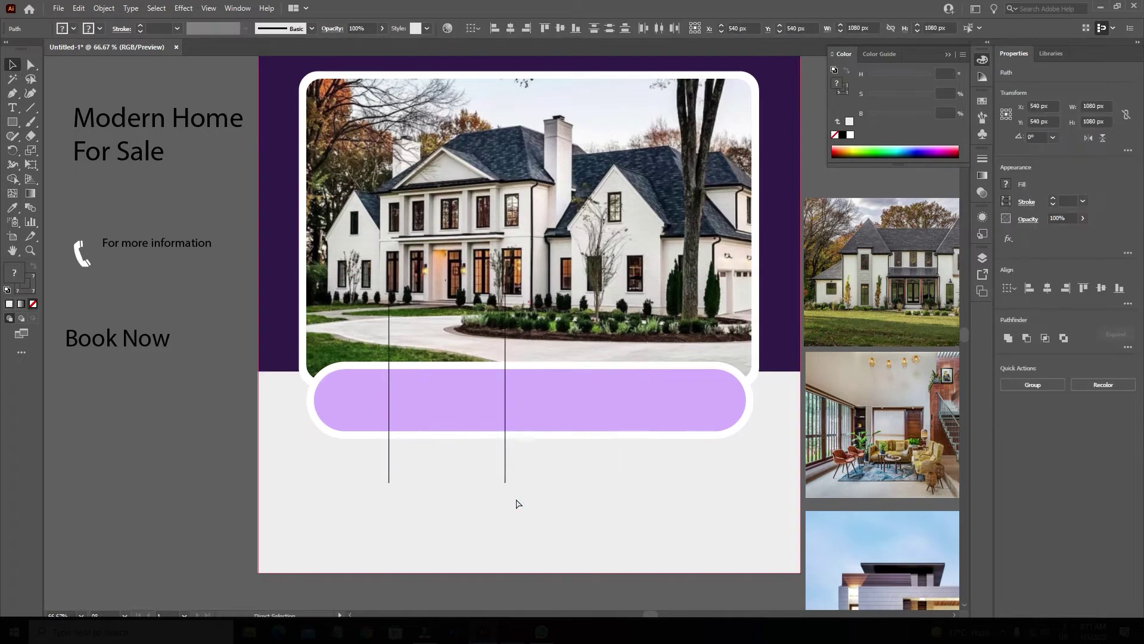
key("ctrl+z")
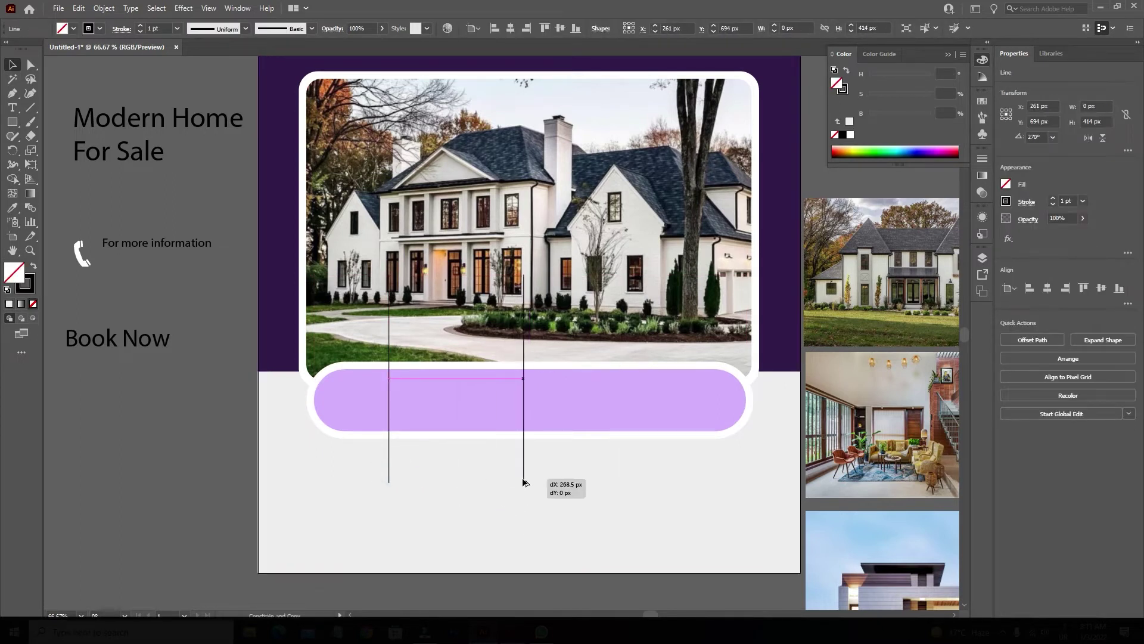
Make a horizontally centred group of two vertical lines and select it with the pill.
left_click_drag(525, 482, 524, 482)
left_click(388, 470, "shift")
key("ctrl+g")
left_click(510, 28)
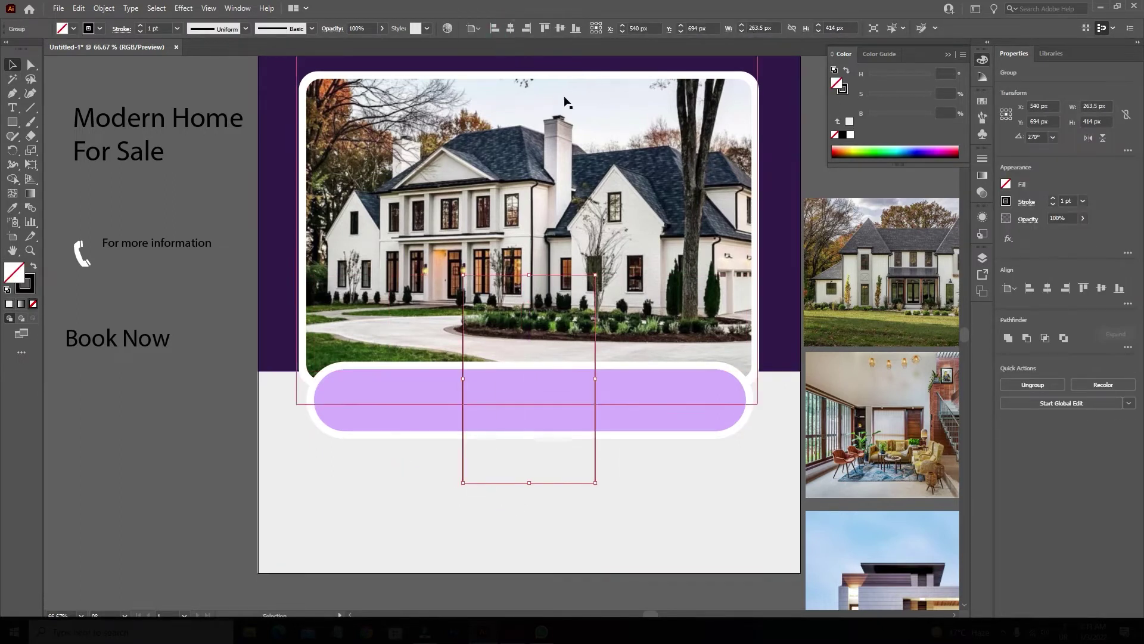
left_click(664, 427, "shift")
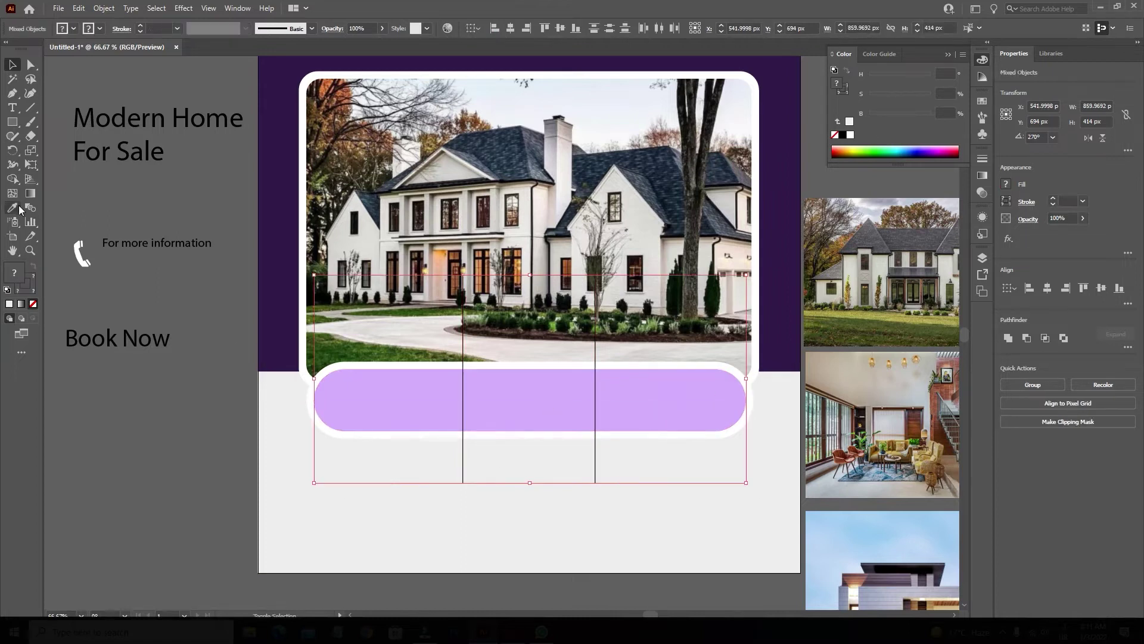
Use Shape Builder to fill the pill ends dark purple, remove the lines, and colour the middle light purple.
left_click(19, 177)
left_click(901, 114)
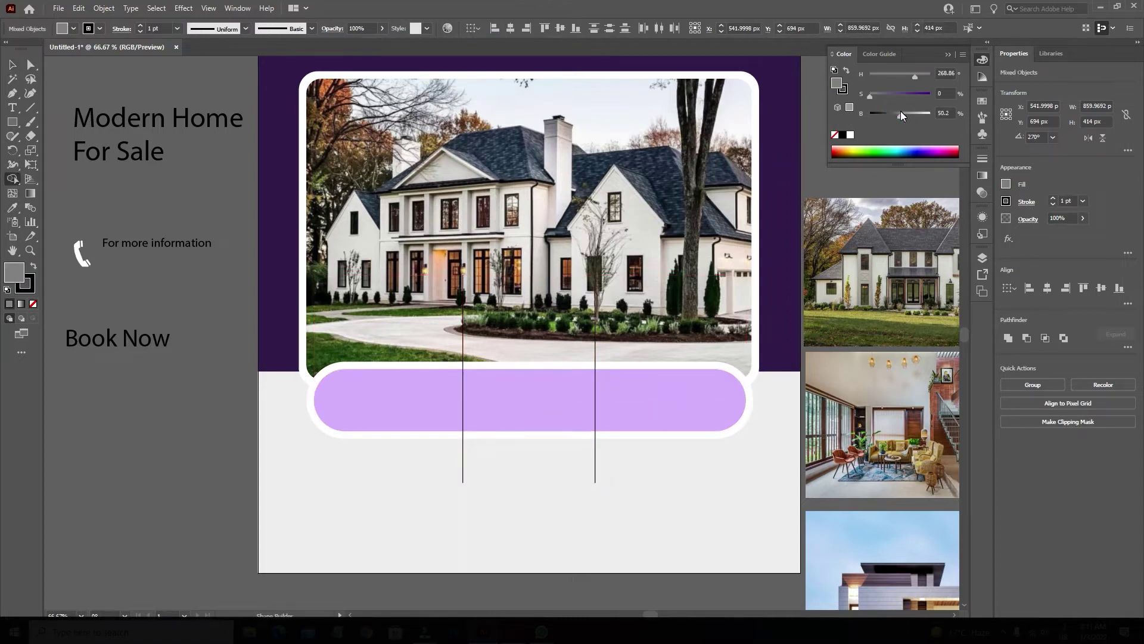
left_click(899, 95)
left_click_drag(659, 403, 439, 395)
left_click_drag(434, 453, 669, 475)
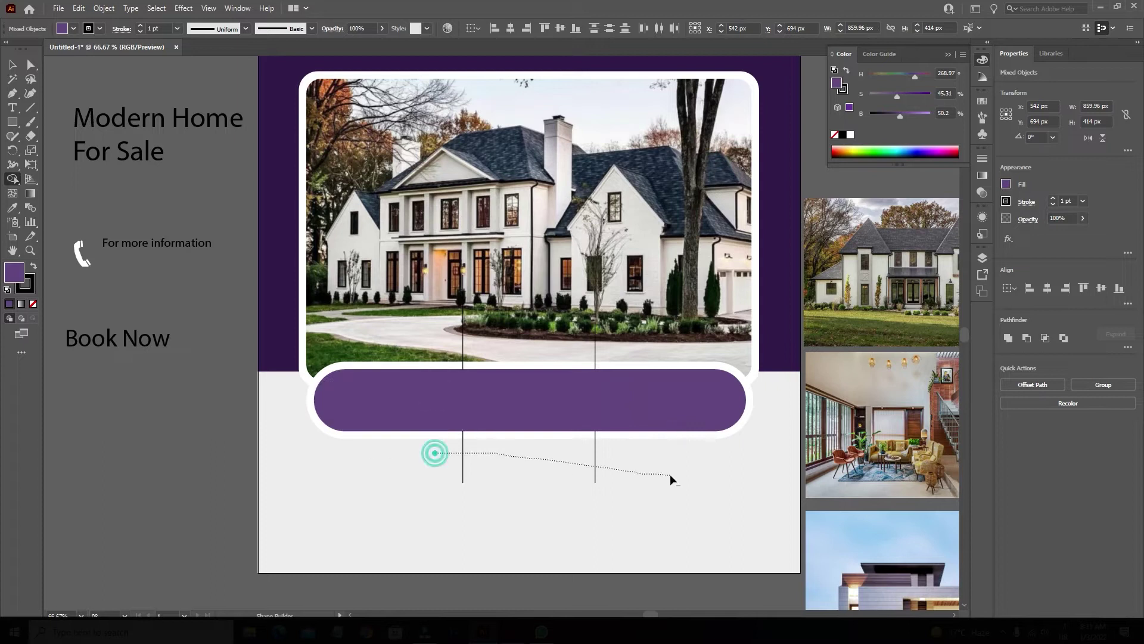
left_click_drag(614, 327, 377, 337)
left_click_drag(913, 114, 931, 115)
left_click(528, 400)
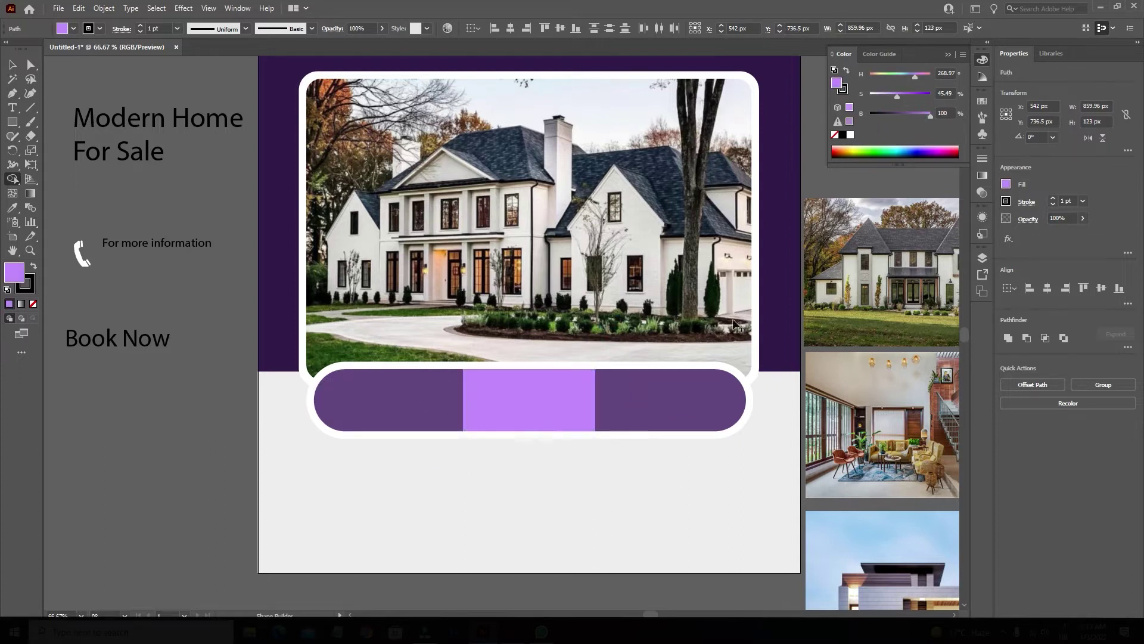
left_click(12, 64)
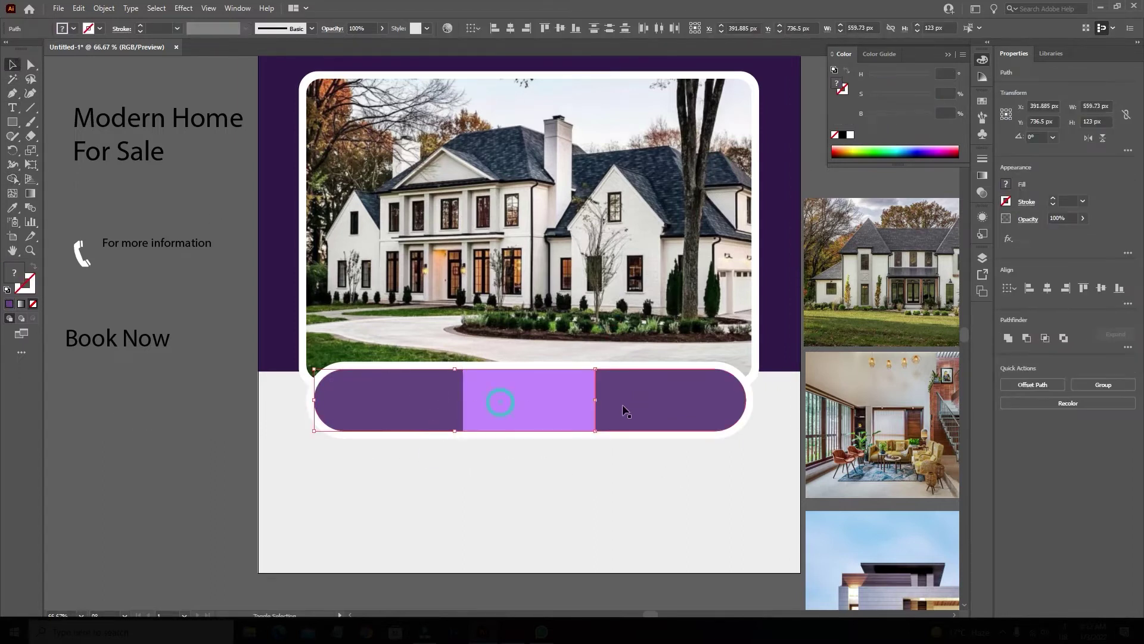
Set the whole divided pill to 75% opacity.
left_click_drag(626, 409, 366, 42)
left_click(382, 28)
left_click(262, 464)
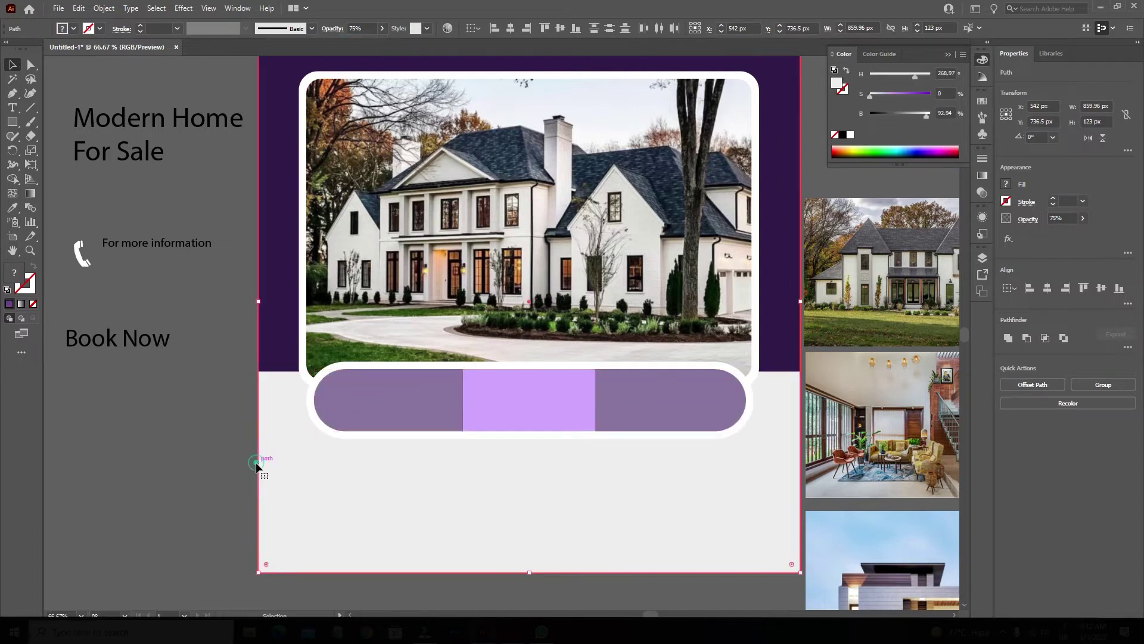
Bring the small house photo forward and scale it to about 299 × 200 px over the strip's left end.
left_click_drag(864, 279, 857, 303)
right_click(856, 302)
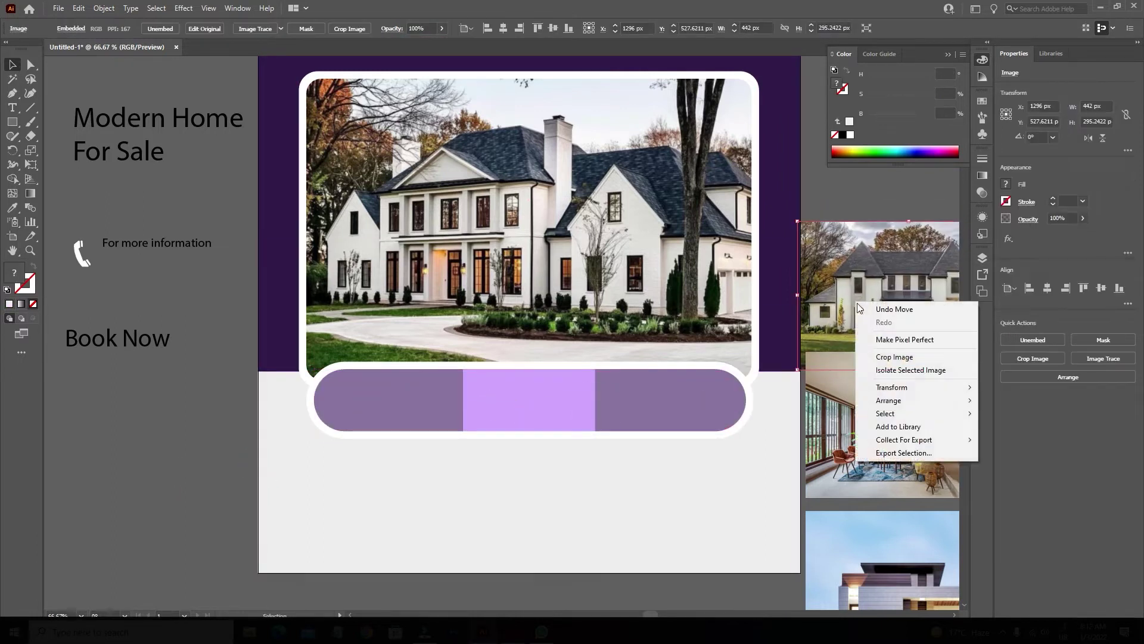
left_click(1002, 399)
right_click(826, 287)
mouse_move(918, 384)
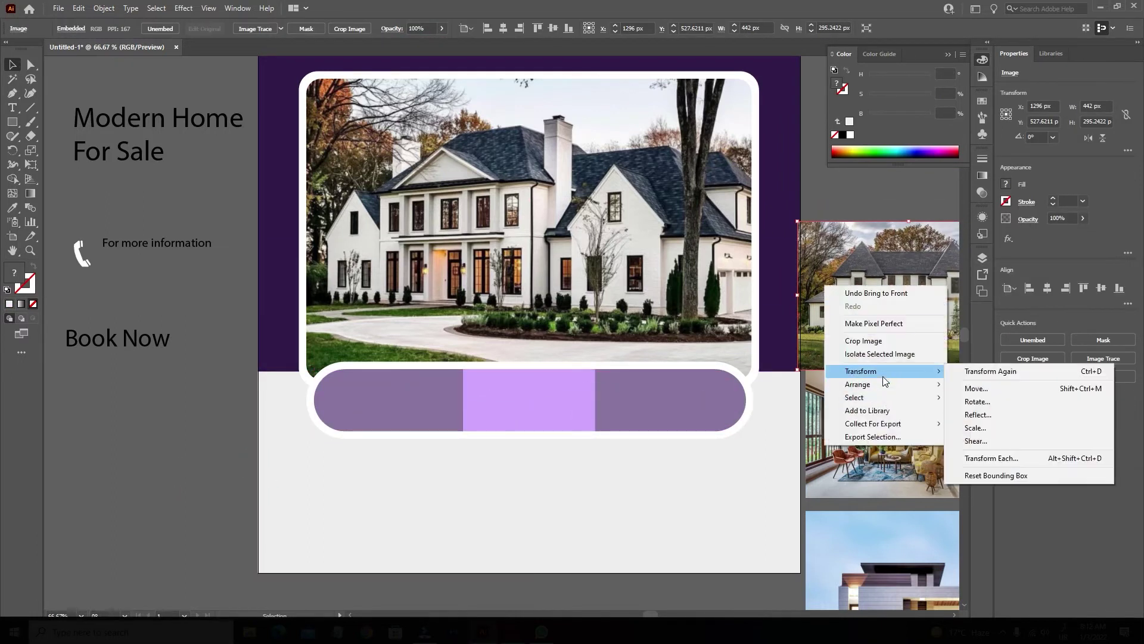
left_click(987, 398)
left_click_drag(880, 294, 684, 393)
left_click_drag(797, 360, 509, 408)
left_click_drag(538, 522, 430, 438)
Clip the house photo to the pill's left end and reposition it inside the mask.
left_click(391, 398, "shift")
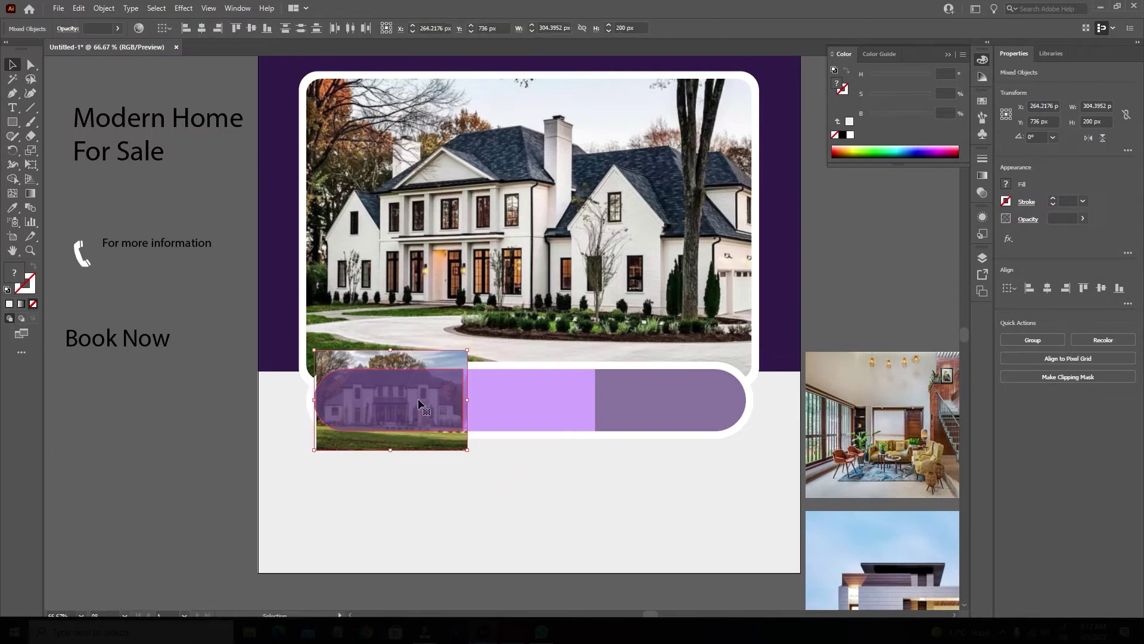
right_click(420, 417)
left_click(470, 513)
left_click(484, 515)
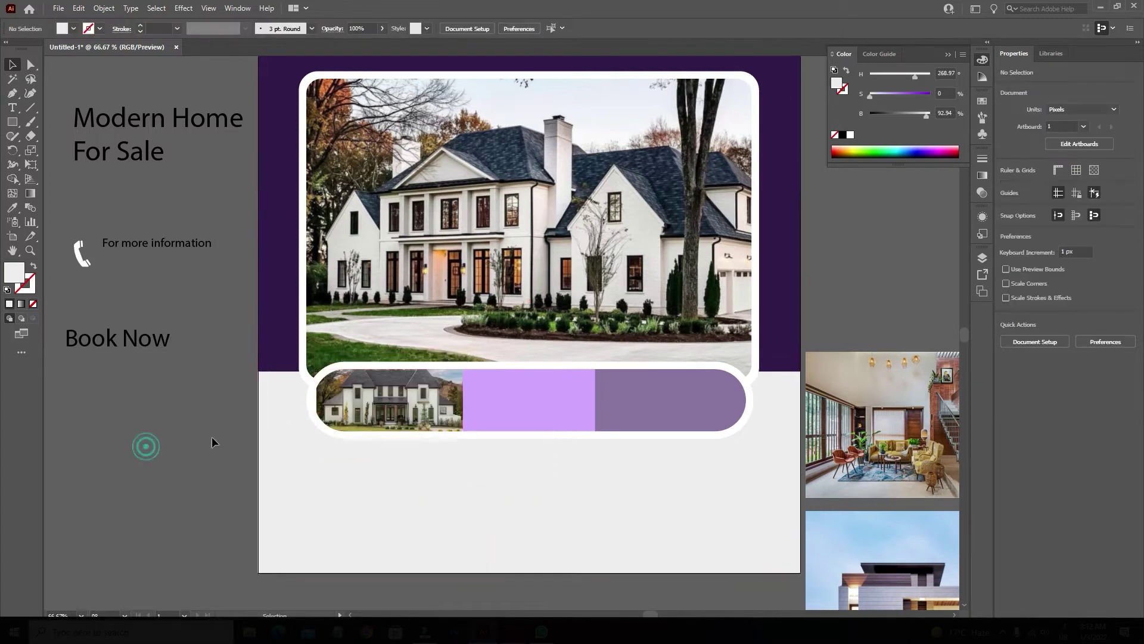
double_click(322, 410)
left_click_drag(320, 404, 309, 402)
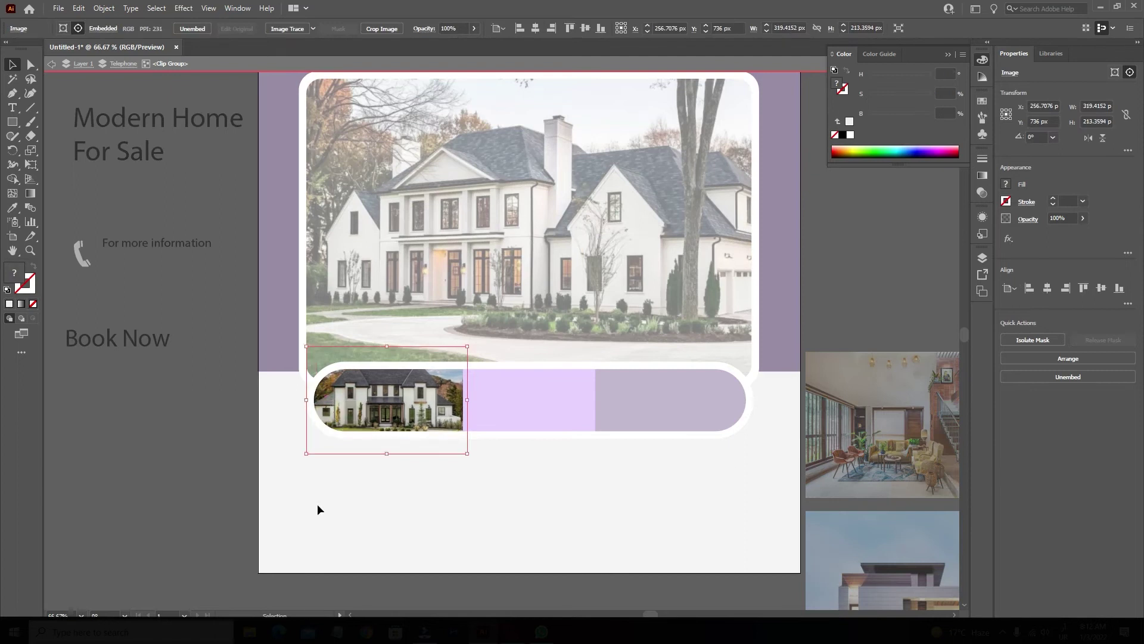
left_click_drag(412, 417, 417, 416)
double_click(417, 469)
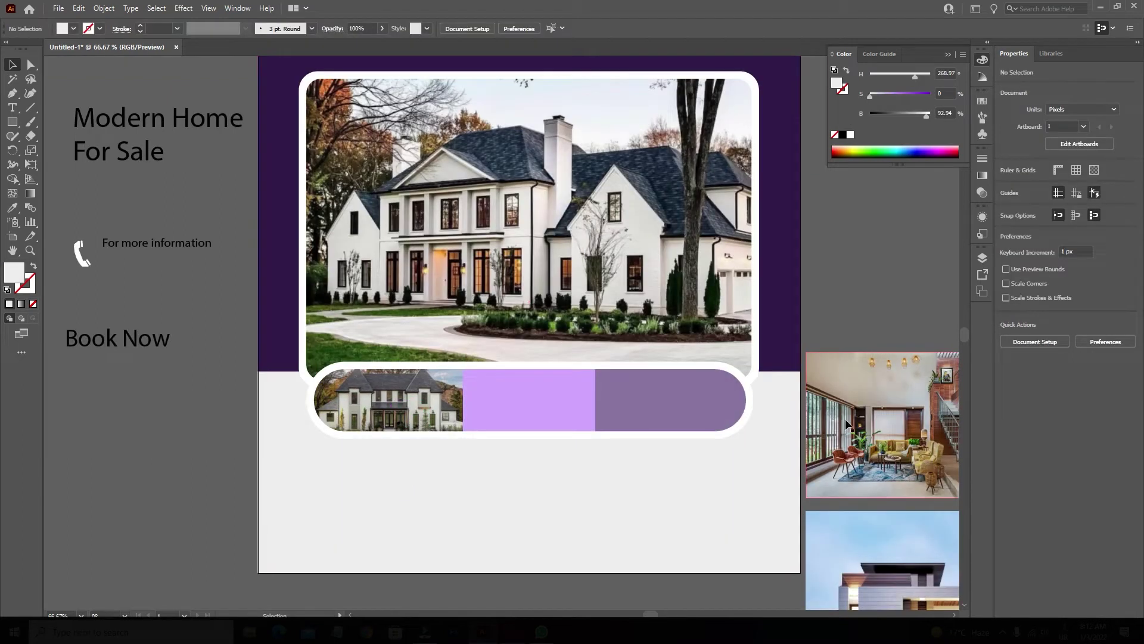
Bring the interior photo forward and scale it to about 277 × 185 over the middle section.
left_click(856, 433)
right_click(849, 431)
mouse_move(927, 504)
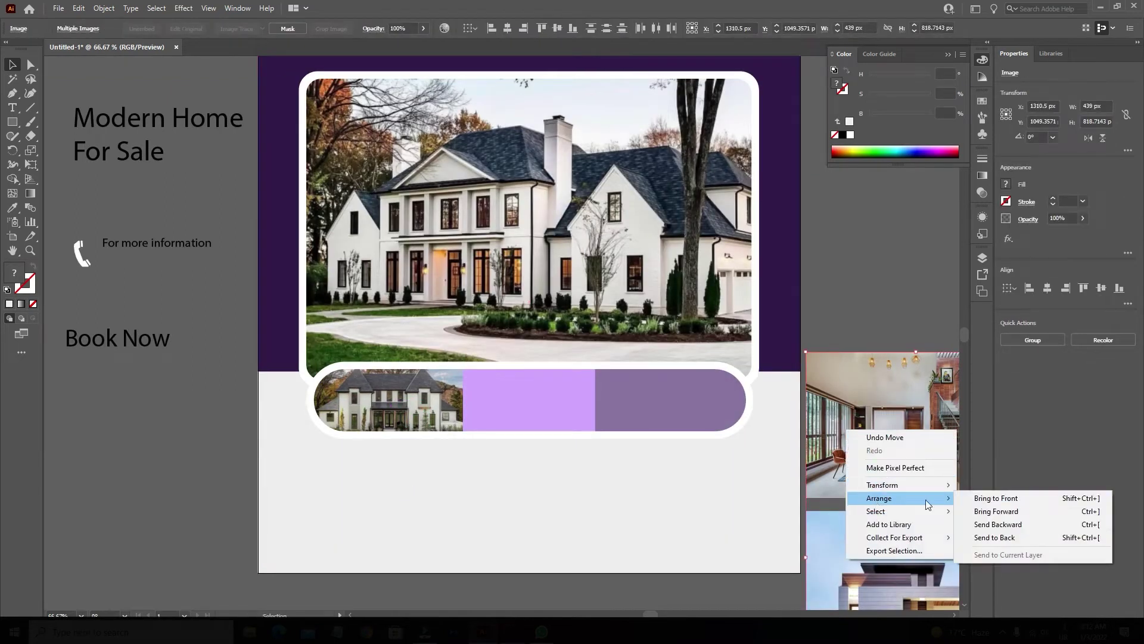
left_click(987, 511)
left_click_drag(846, 427, 570, 487)
left_click_drag(681, 514, 613, 463)
scroll(522, 416, "up", 2)
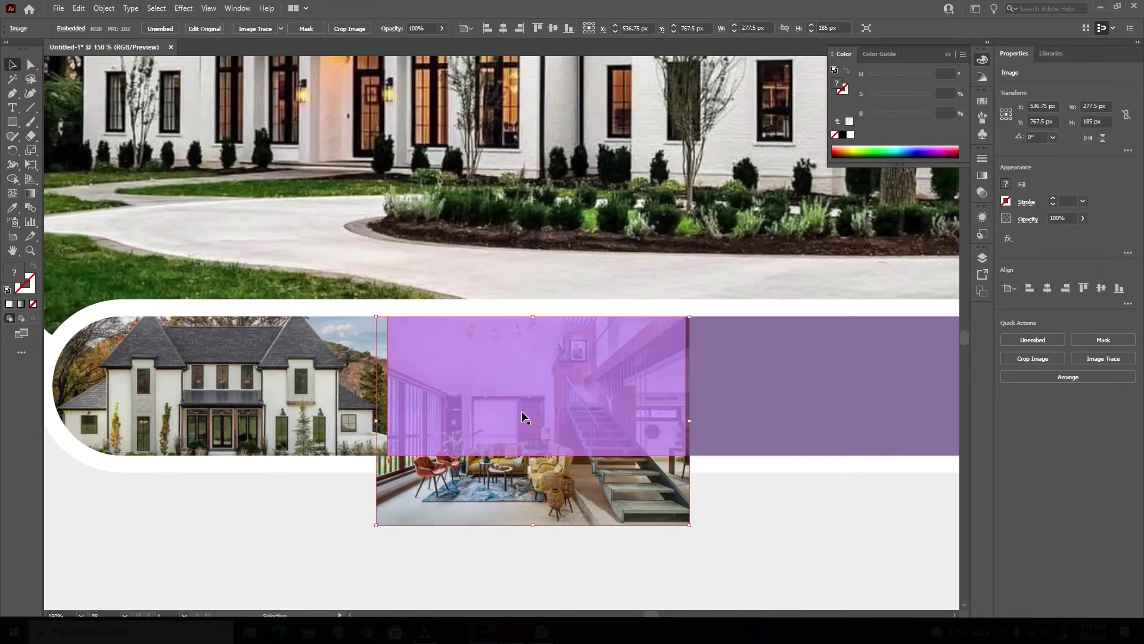
key("shift+Up")
key("shift+Up")
key("shift+Up")
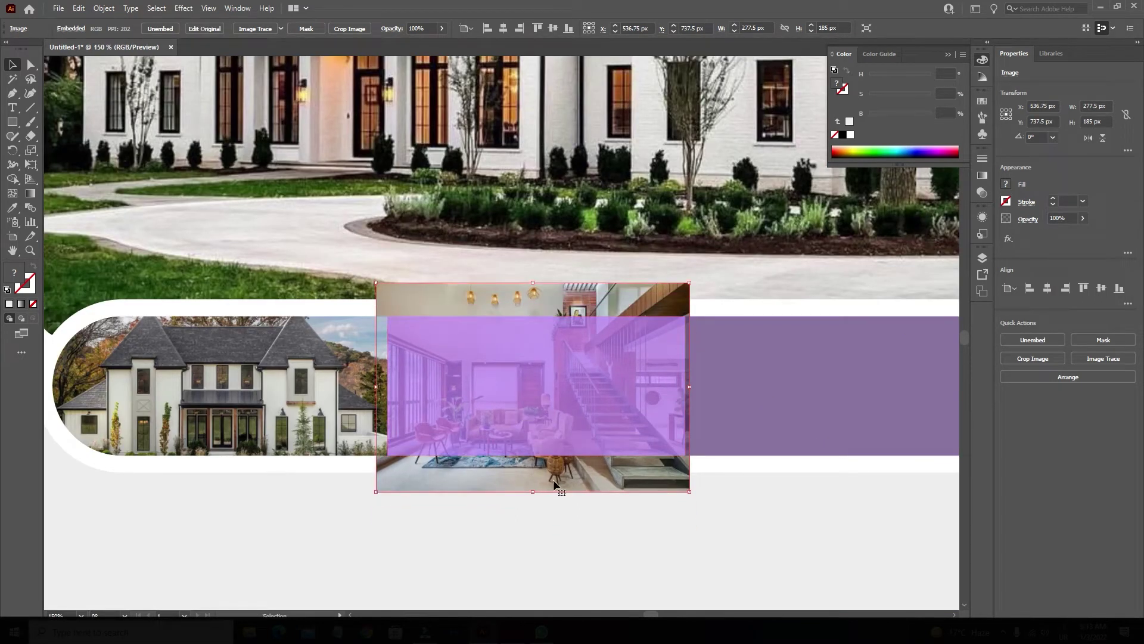
left_click_drag(553, 480, 553, 453)
Clip the interior photo into the middle section and move the modern house photo onto the page.
left_click(541, 398, "shift")
right_click(508, 371)
left_click(560, 471)
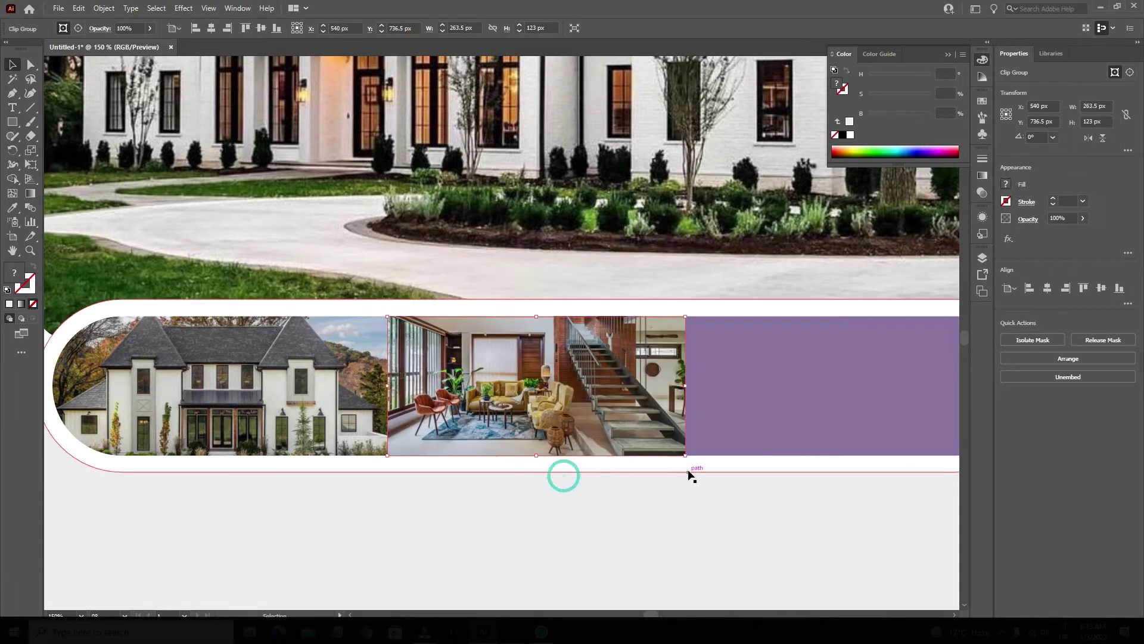
key("ctrl+minus")
key("ctrl+minus")
left_click_drag(822, 558, 638, 382)
Bring the modern house photo to the front of the stacking order.
mouse_move(679, 538)
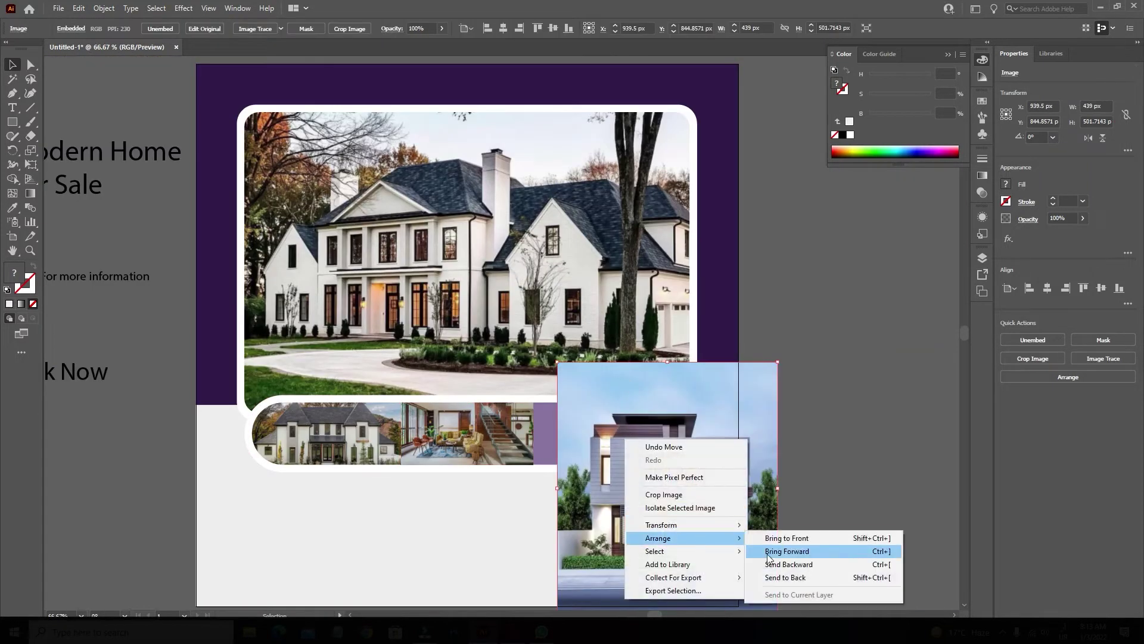
left_click(793, 576)
scroll(621, 468, "up", 1)
right_click(813, 418)
mouse_move(845, 517)
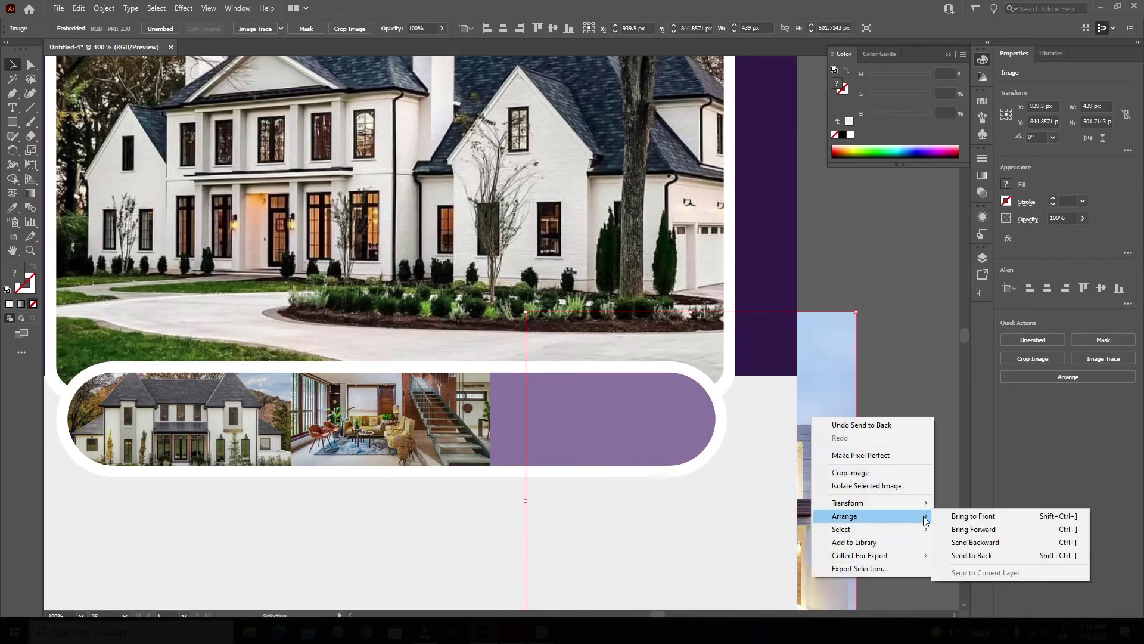
left_click(959, 518)
key("ctrl+[")
scroll(793, 492, "down", 1)
Clip the modern house photo into the strip's right rounded end.
left_click_drag(790, 524, 682, 355)
scroll(800, 523, "down", 3)
scroll(710, 429, "up", 2)
right_click(522, 294)
left_click(595, 391)
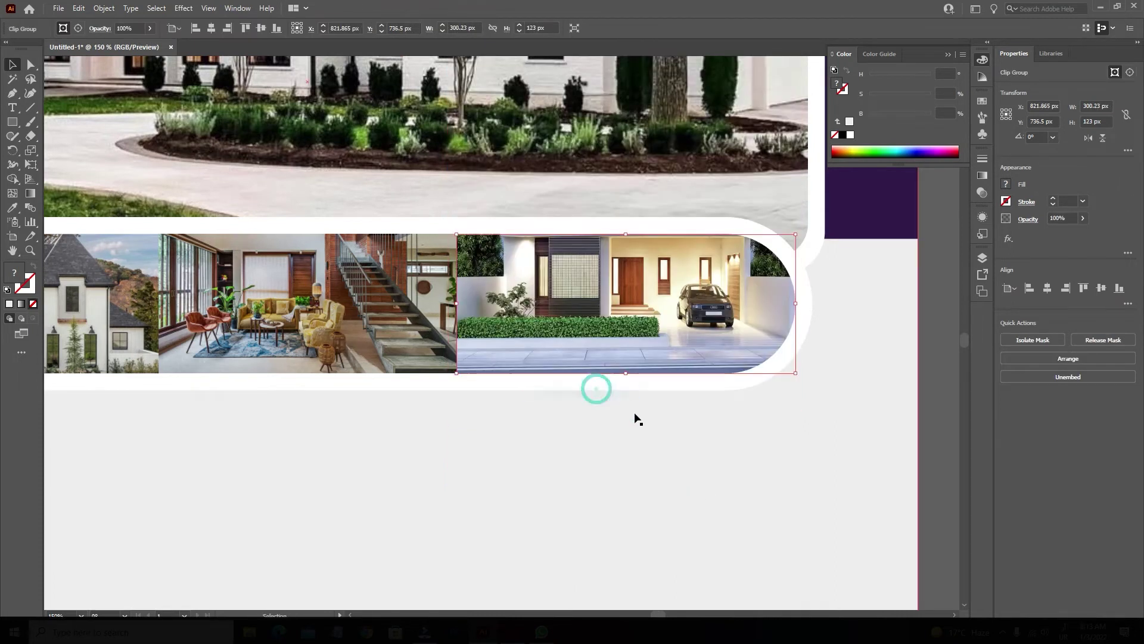
left_click(936, 478)
Draw a 419 × 187 px rectangle at the page's lower left.
scroll(716, 459, "down", 2)
left_click_drag(514, 506, 570, 505)
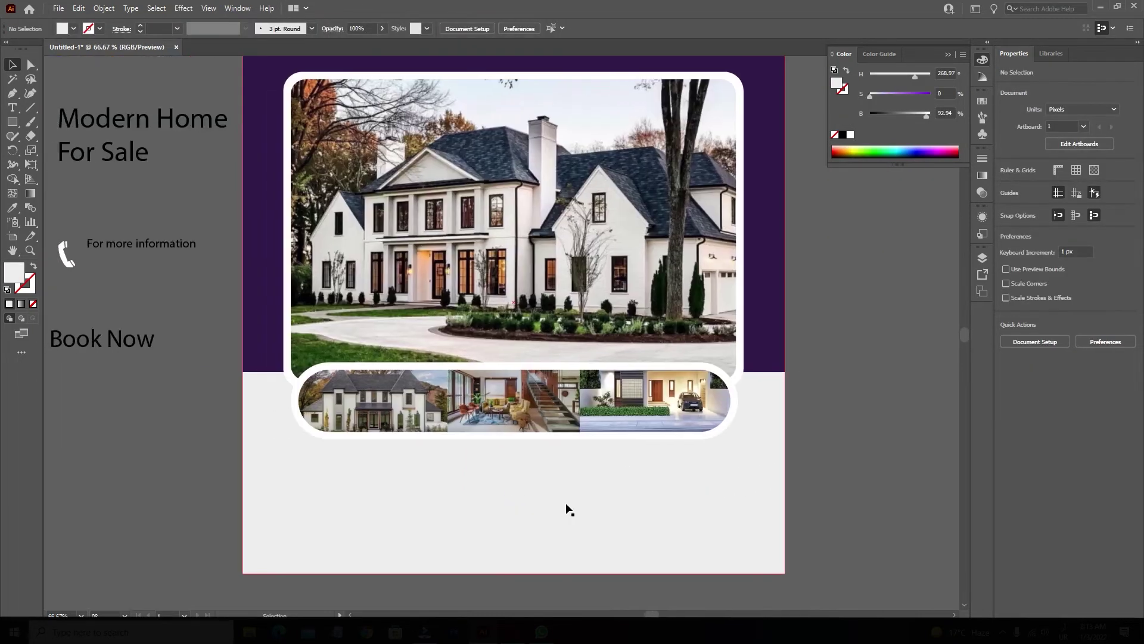
scroll(569, 510, "left", 2)
scroll(572, 519, "down", 1)
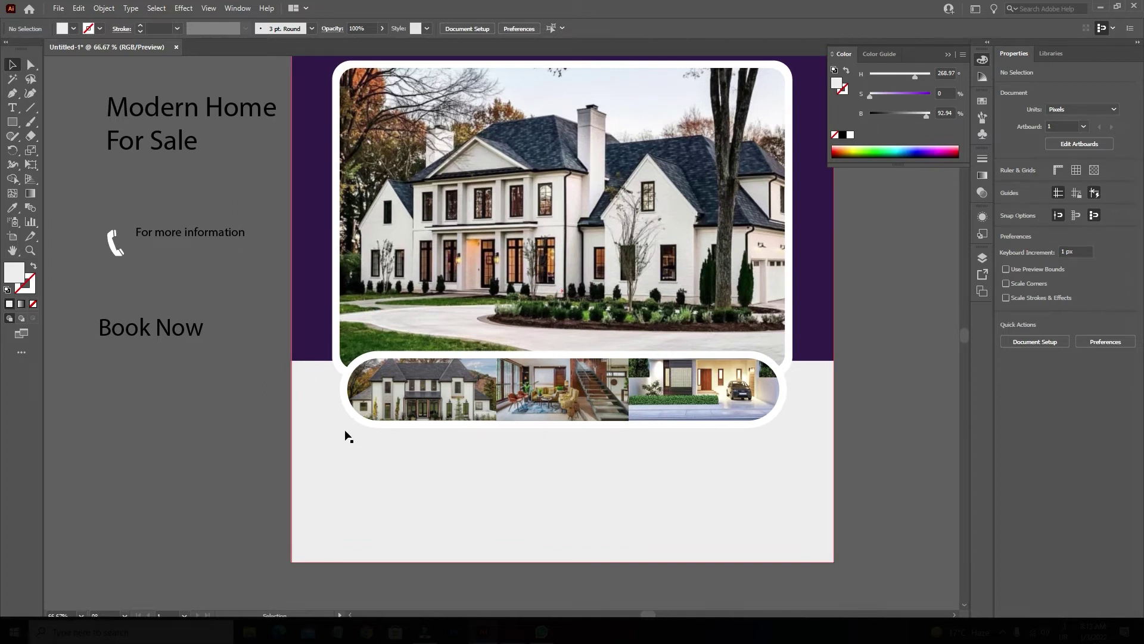
scroll(346, 437, "up", 1)
scroll(214, 466, "down", 1)
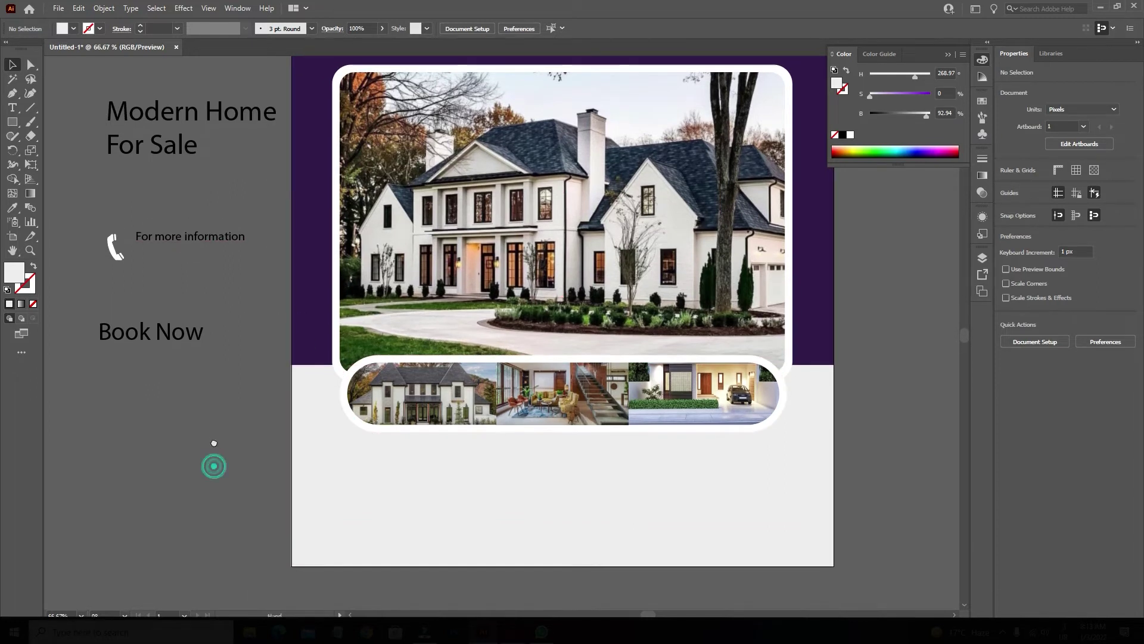
left_click(12, 121)
left_click_drag(301, 469, 305, 474)
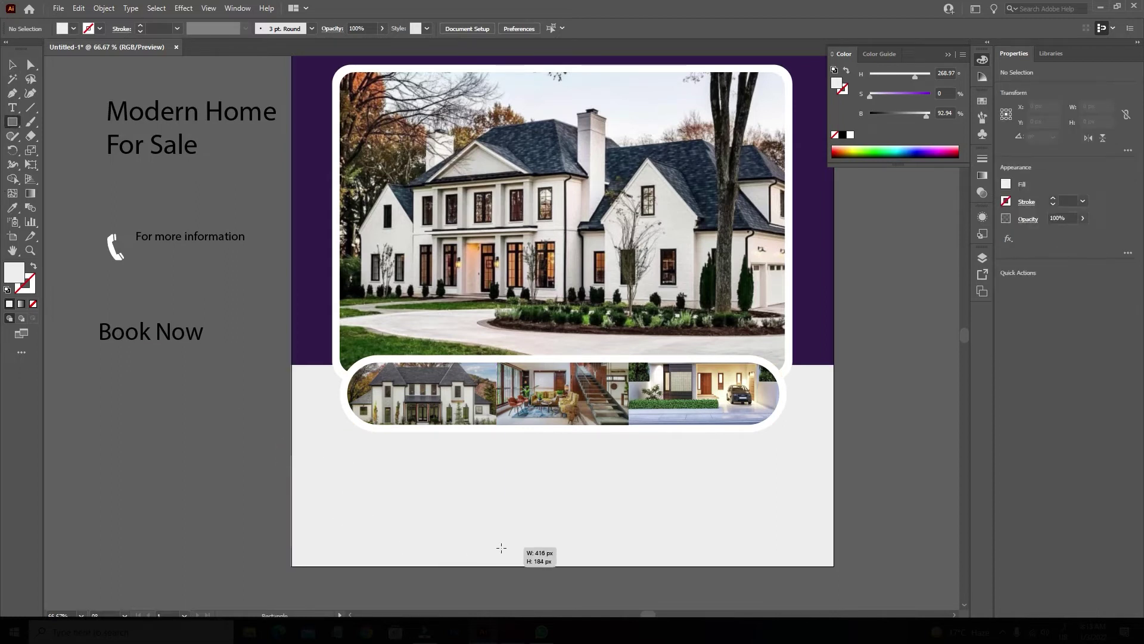
left_click_drag(501, 548, 502, 548)
Fill the rectangle with a yellow gradient and remove its dark stop.
left_click_drag(870, 95, 931, 95)
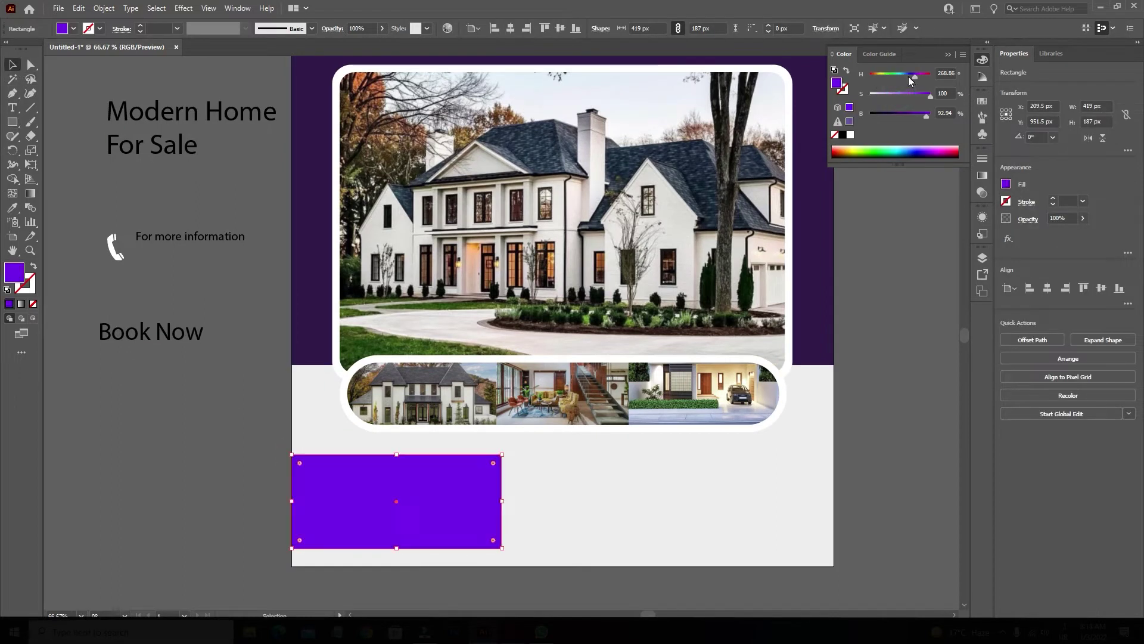
left_click(984, 101)
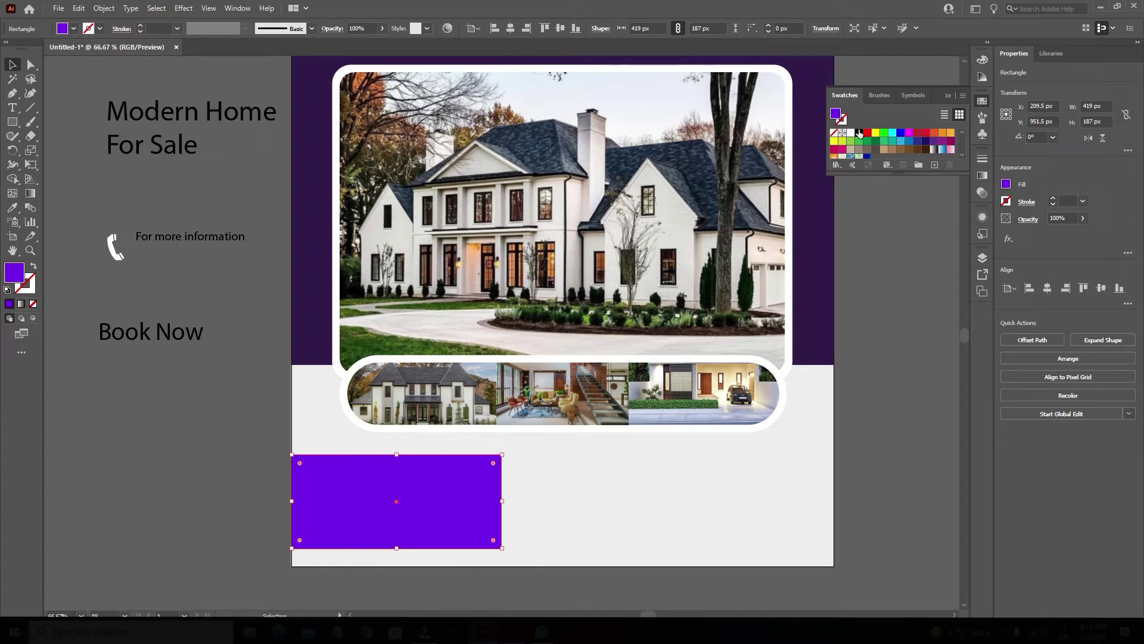
left_click(875, 132)
left_click(982, 175)
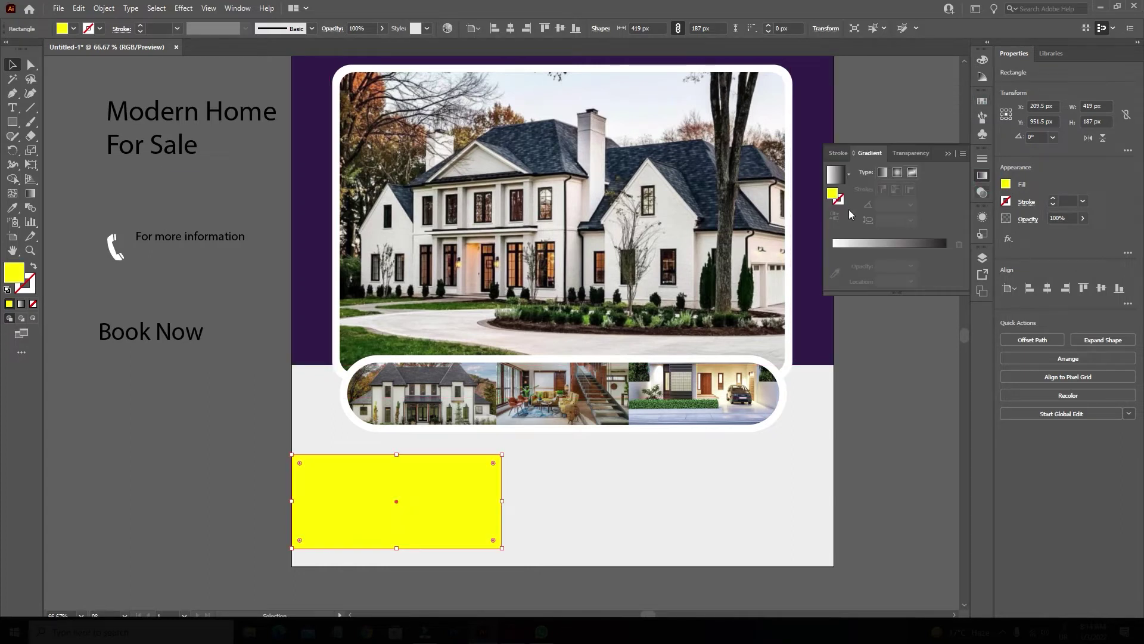
left_click(835, 174)
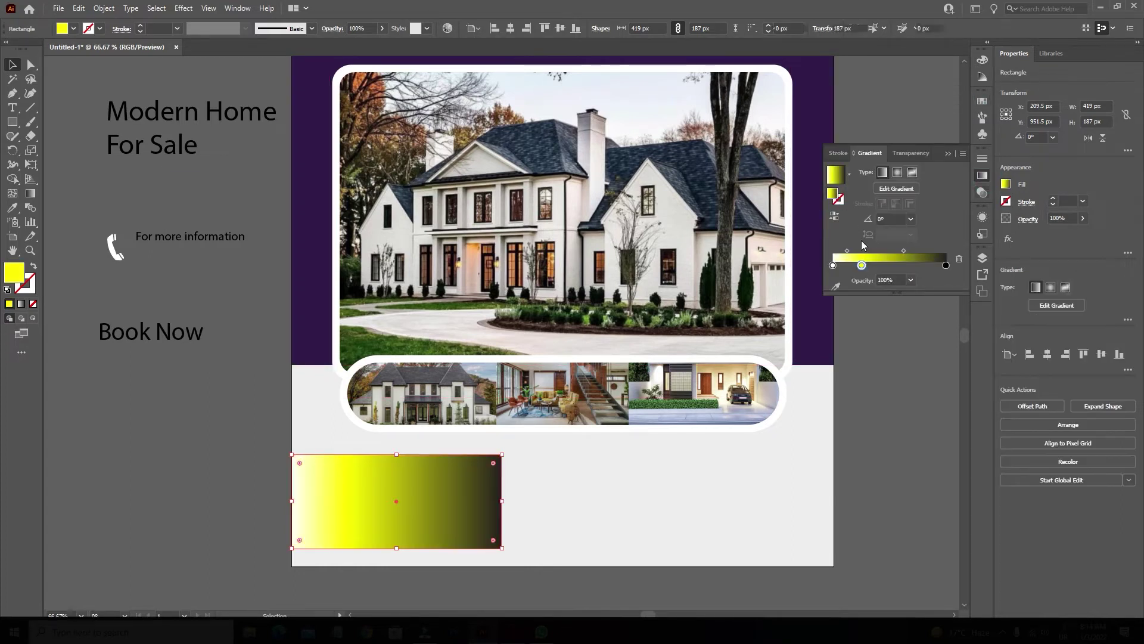
left_click(959, 260)
Set the gradient's left stop to 0% opacity and the rectangle's blend mode to Multiply.
key("g")
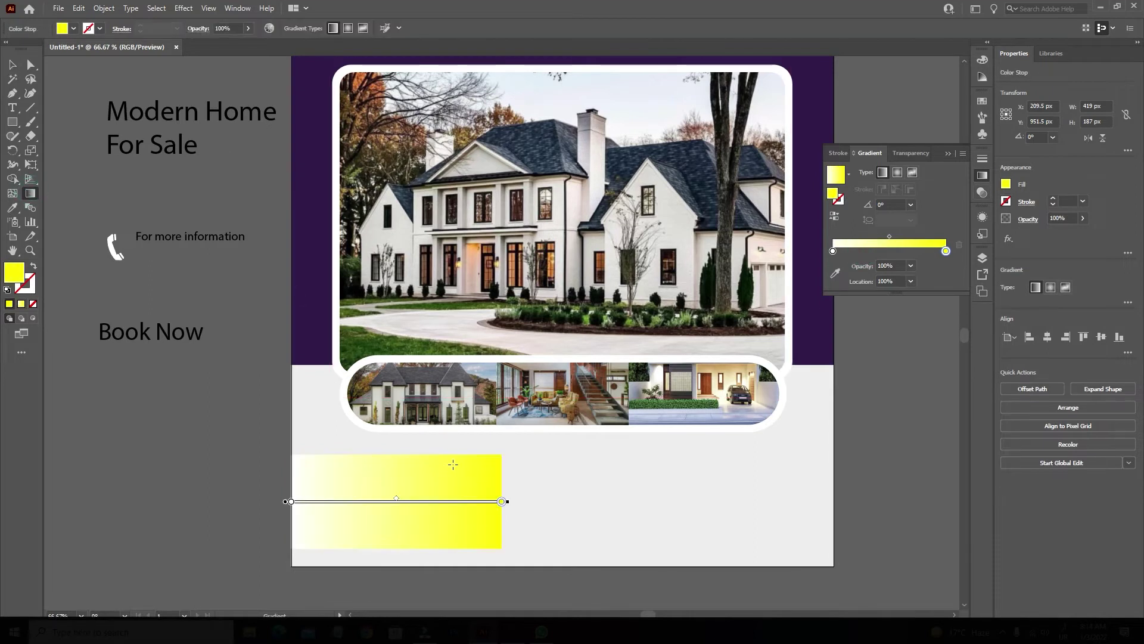
left_click(833, 251)
left_click(911, 265)
left_click(900, 259)
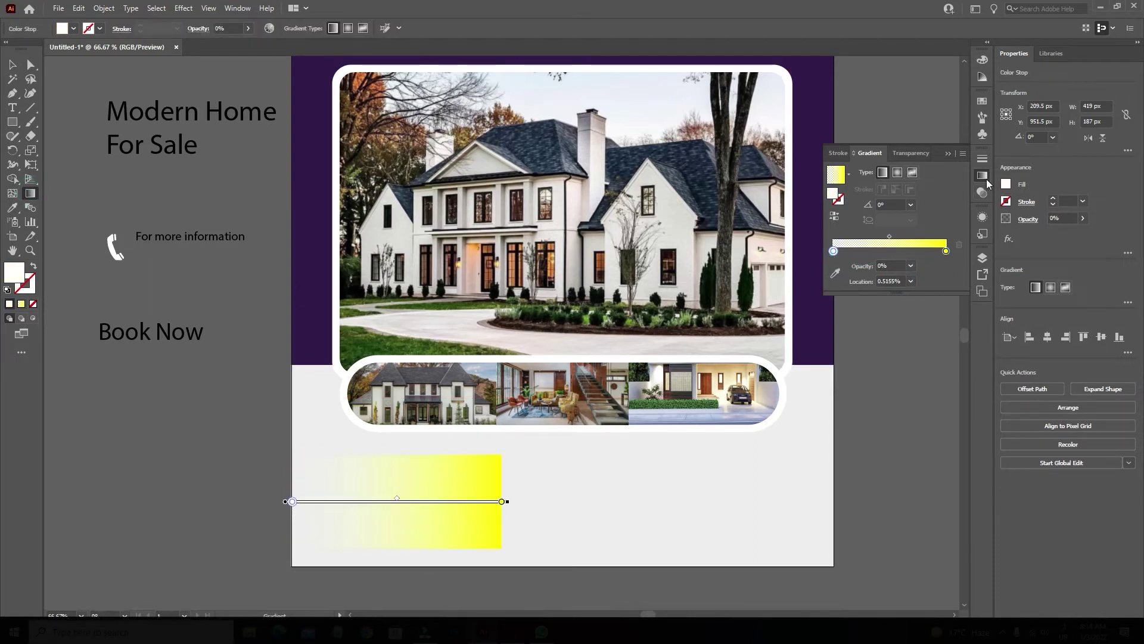
left_click(982, 192)
key("v")
left_click(858, 171)
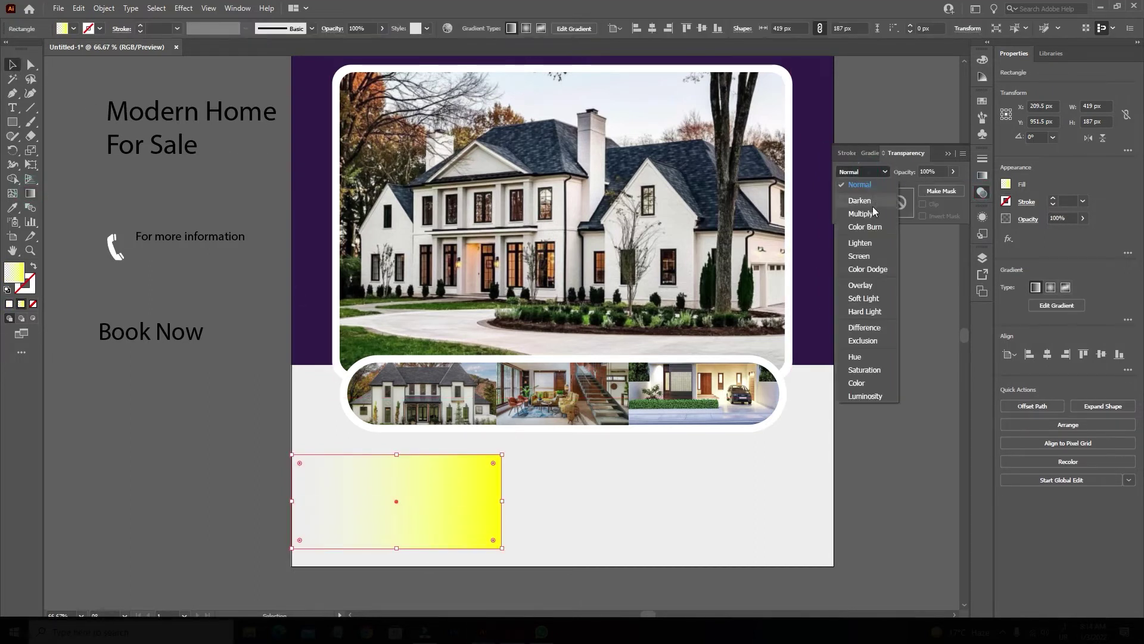
left_click(859, 206)
Redraw the gradient across the rectangle for a softer left-side fade.
key("g")
left_click_drag(549, 480, 301, 475)
left_click_drag(214, 491, 601, 508)
mouse_move(159, 483)
left_mouse_down()
mouse_move(544, 498)
mouse_move(531, 503)
left_mouse_up()
key("v")
left_click(132, 487)
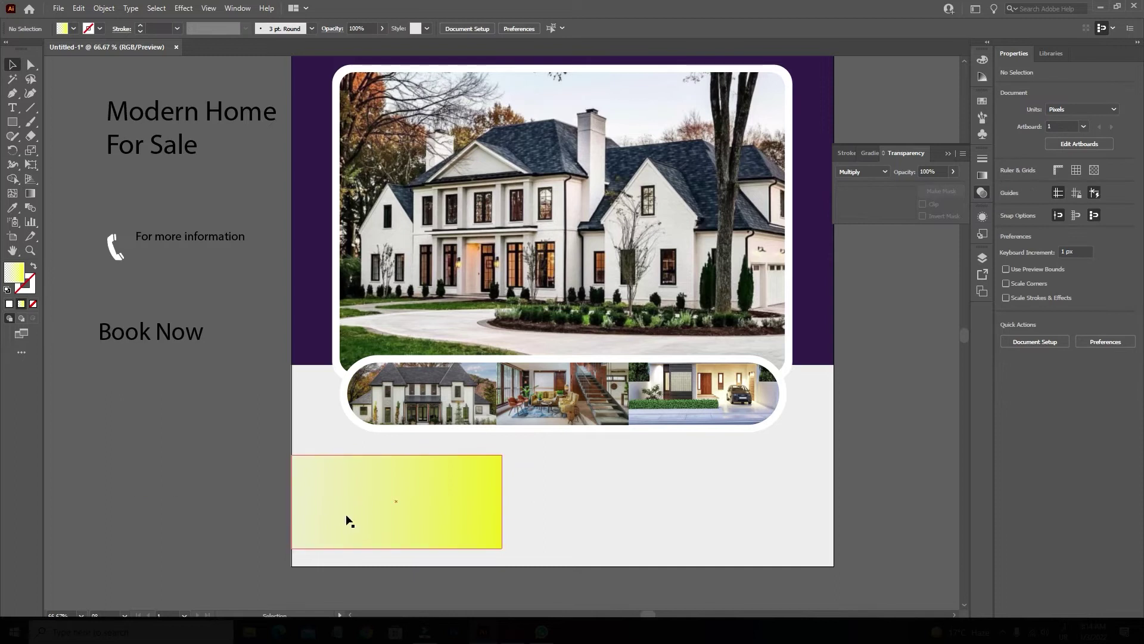
Nudge the yellow box up and put 'Home' on its own line in the heading.
left_click_drag(350, 521, 348, 517)
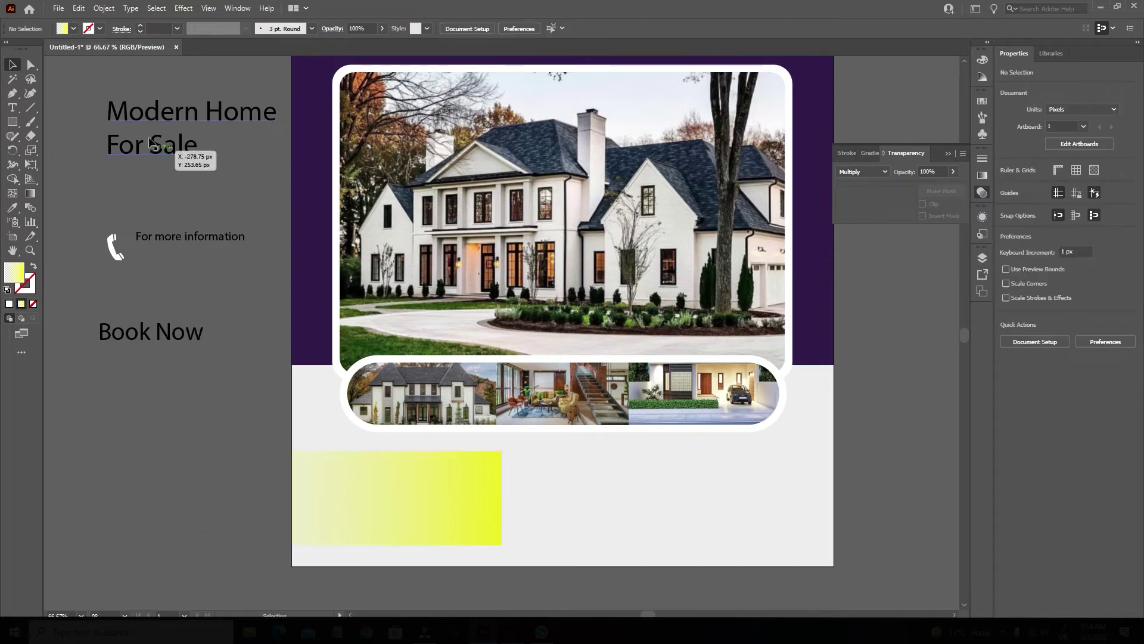
left_click(19, 111)
left_click(201, 114)
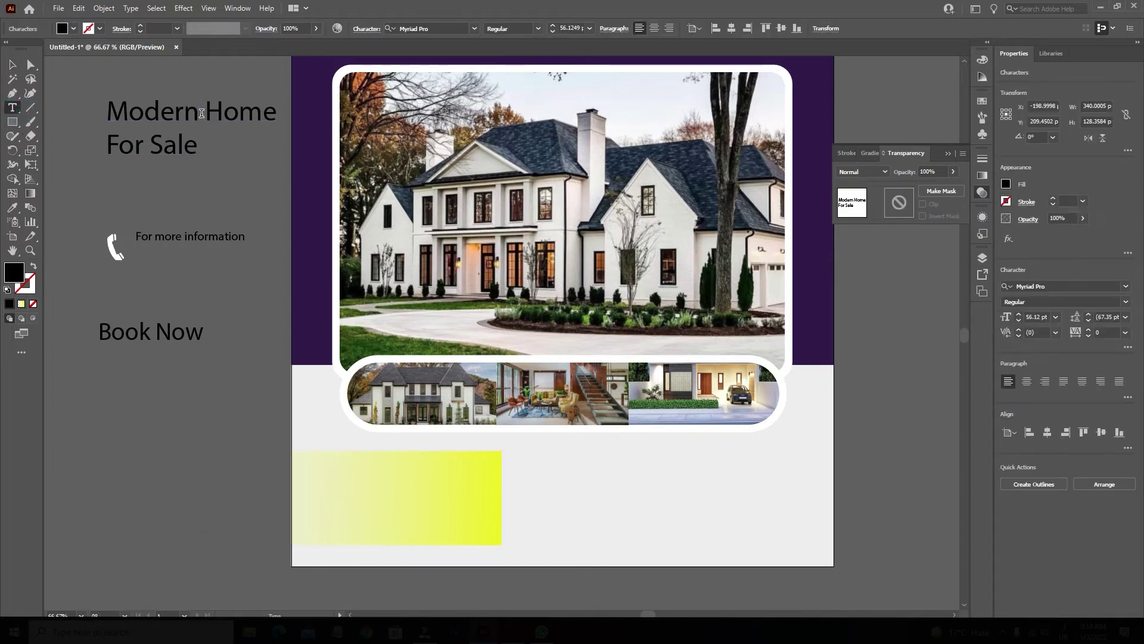
key("Return")
key("Delete")
key("Escape")
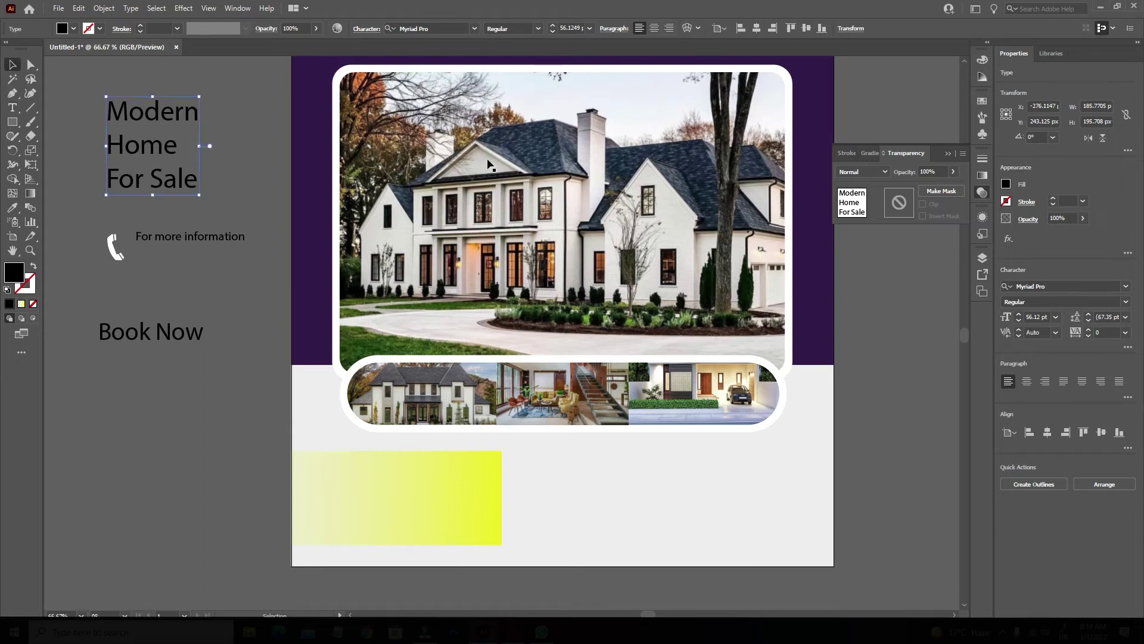
Make the heading bold with 46 pt line spacing.
left_click(1125, 301)
left_click(1025, 422)
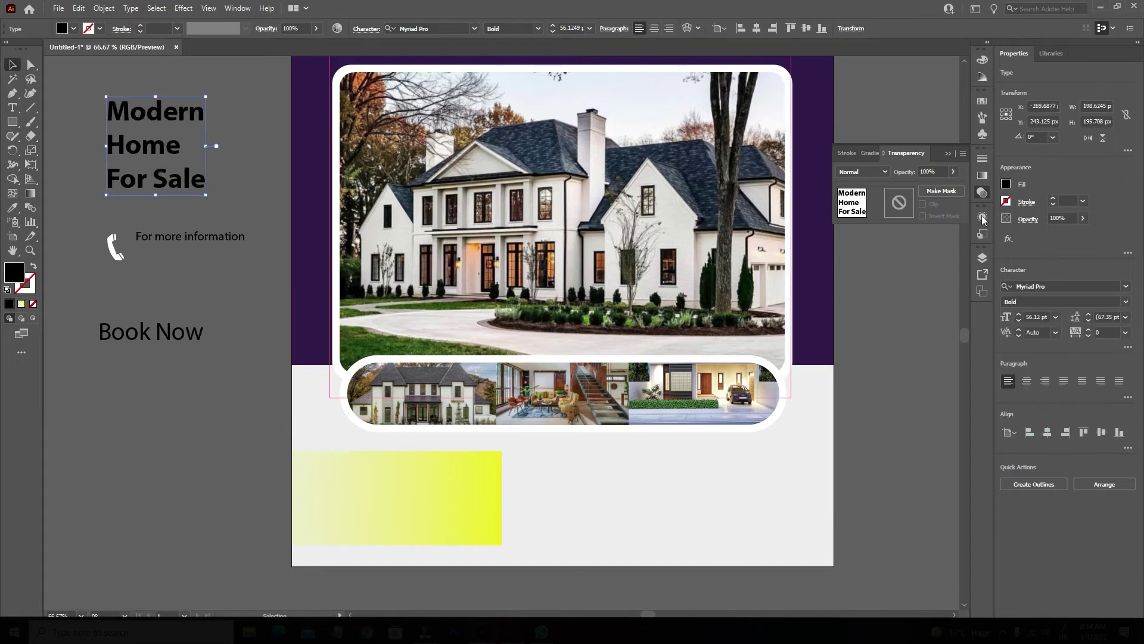
left_click(1108, 316)
scroll(1108, 315, "down", 20)
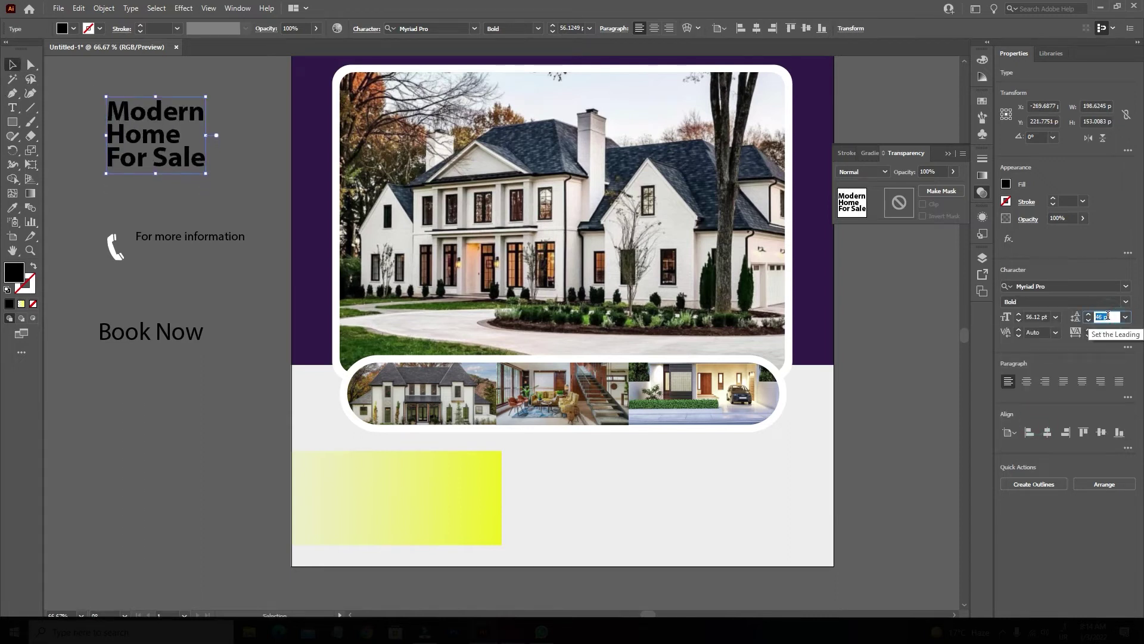
Make 'For Sale' semibold and colour 'Modern Home' dark navy.
left_click(10, 111)
left_click_drag(107, 157, 206, 158)
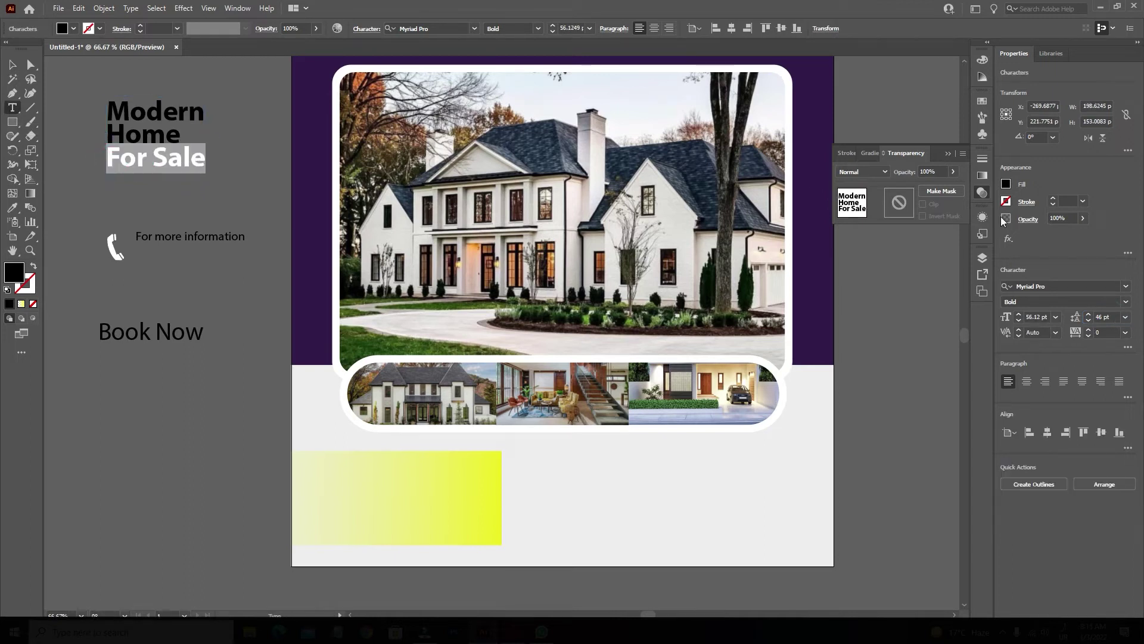
left_click(1126, 301)
left_click(1049, 393)
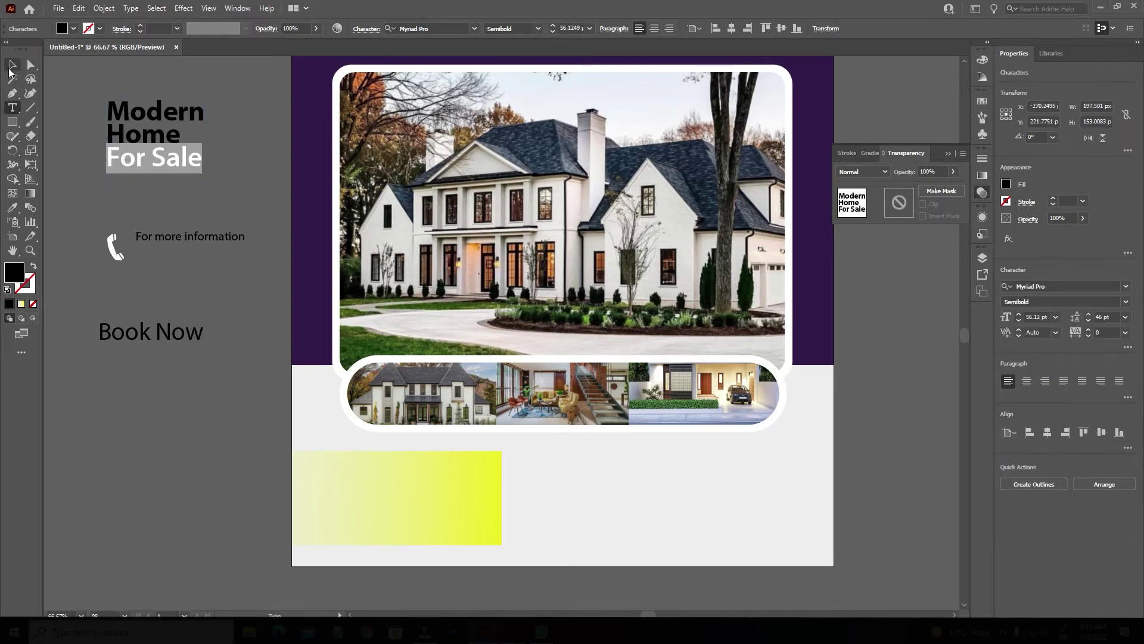
left_click_drag(177, 137, 93, 112)
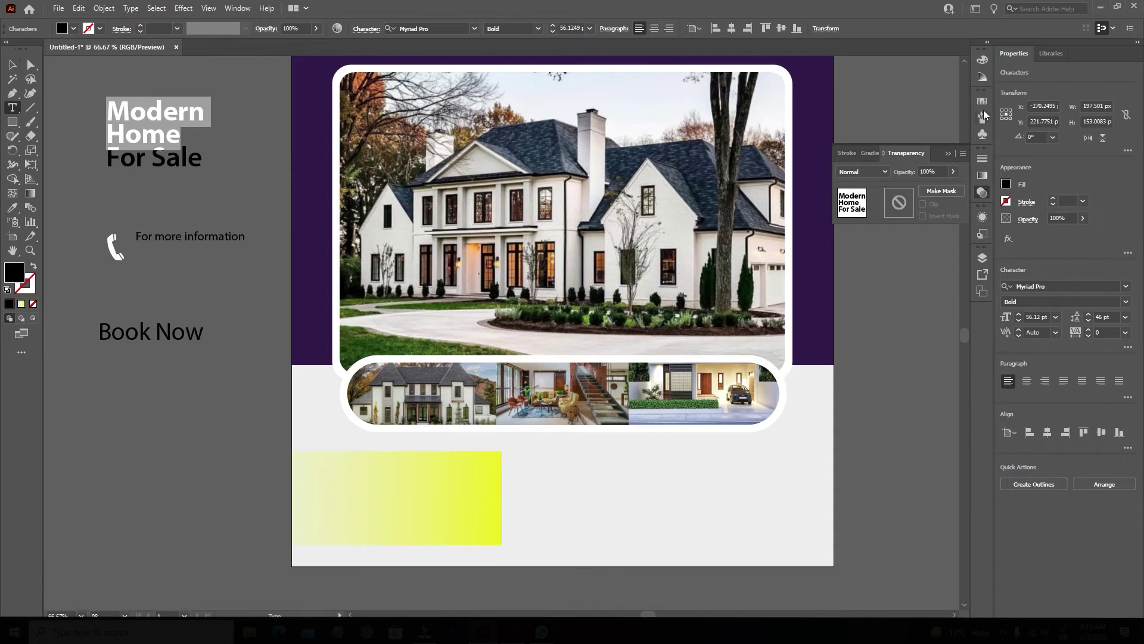
left_click(983, 100)
left_click(925, 141)
Enlarge the heading and move it onto the yellow gradient box.
left_click(12, 66)
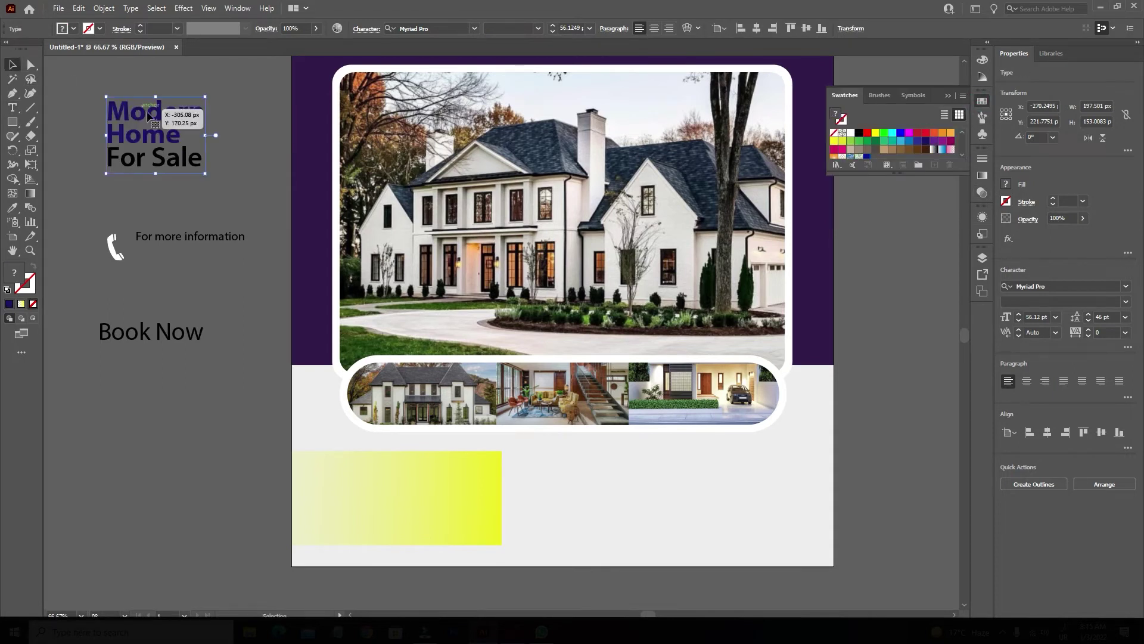
left_click_drag(207, 138, 398, 474)
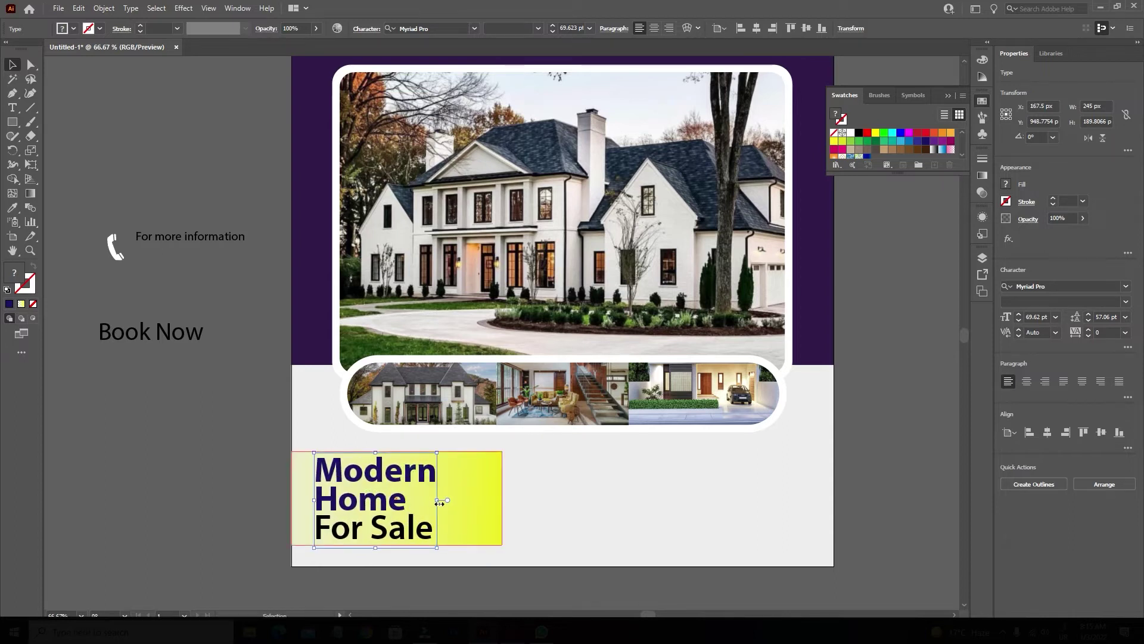
scroll(441, 504, "up", 2)
left_click(557, 481)
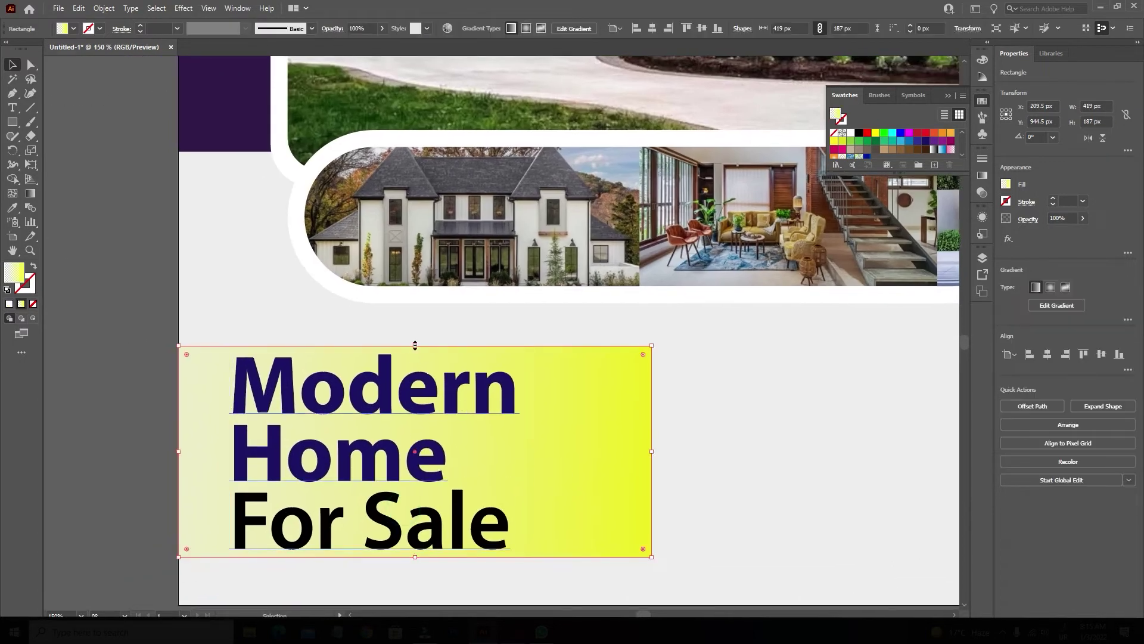
Make the yellow box slightly taller, round its corners, and stretch it past the page's left edge.
left_click_drag(415, 345, 415, 341)
left_click_drag(643, 354, 565, 357)
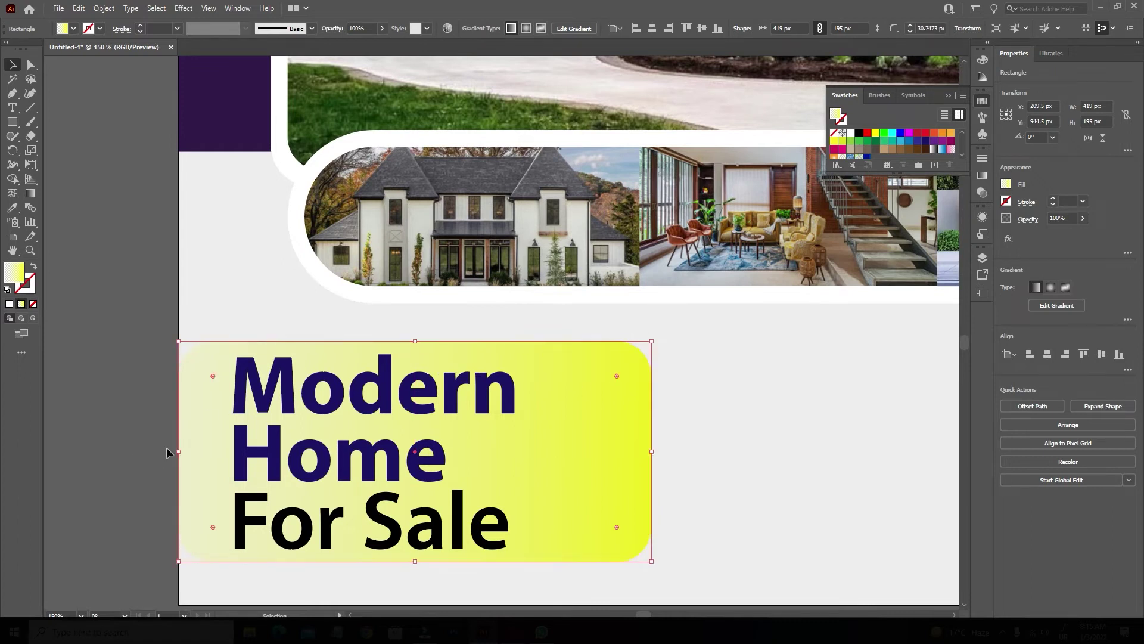
left_click_drag(178, 452, 111, 457)
left_click_drag(651, 453, 680, 454)
left_click_drag(644, 377, 605, 391)
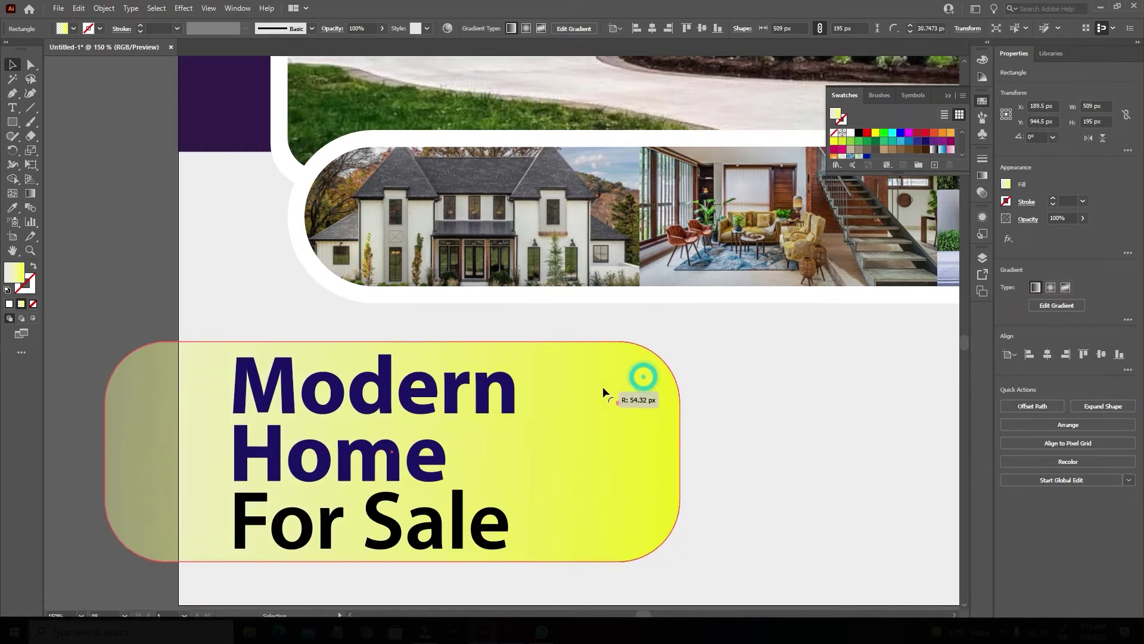
left_click(121, 279)
scroll(121, 273, "down", 1)
left_click_drag(120, 273, 136, 315)
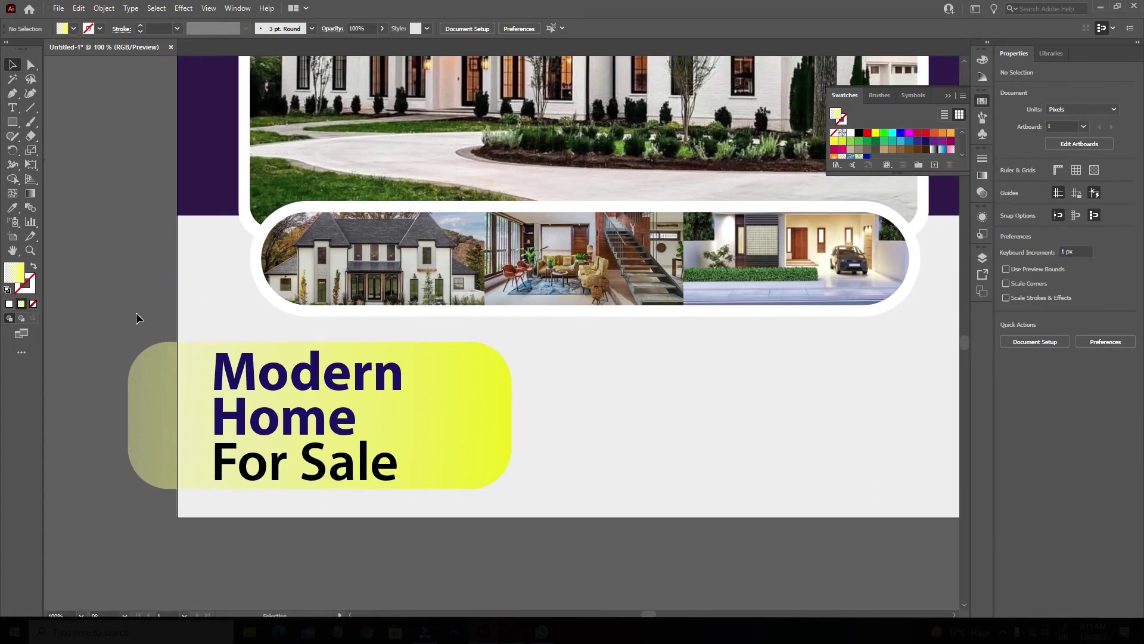
Remove 'For Sale' from the heading and scale the box and heading down together.
left_click(12, 108)
left_click_drag(213, 463, 492, 513)
key("ctrl+c")
key("BackSpace")
key("Escape")
left_click(512, 429, "shift")
left_click_drag(512, 429, 435, 443)
left_click(374, 540)
Paste 'For Sale' back as its own text object and restore its earlier placement.
key("ctrl+v")
left_click(395, 546)
left_click(467, 439)
left_click(416, 514)
key("ctrl+minus")
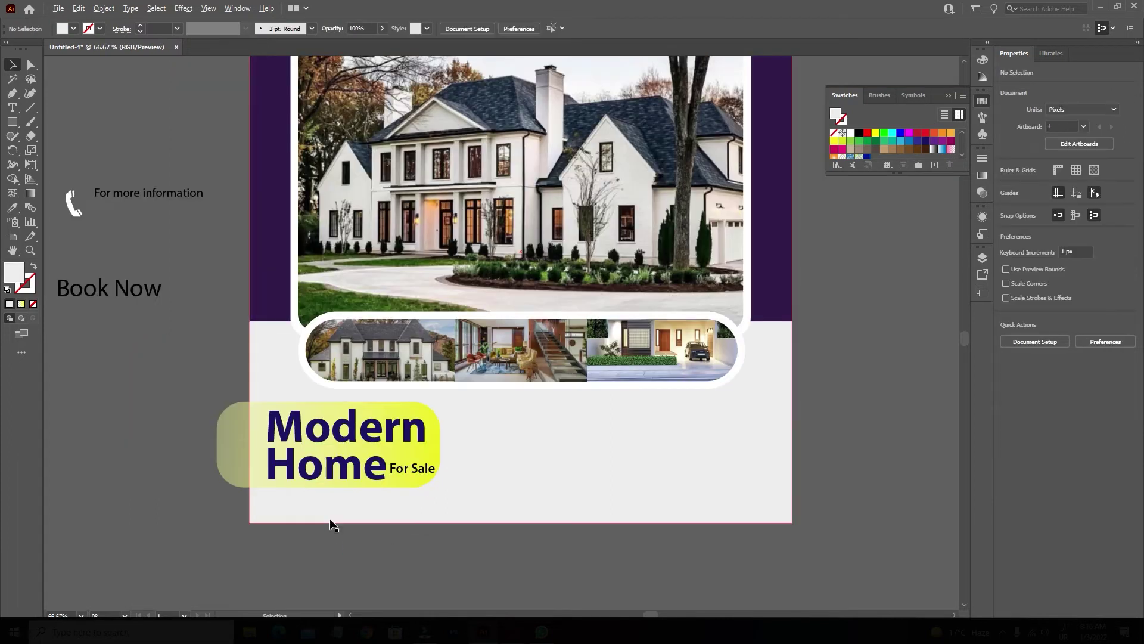
key("ctrl+plus")
key("ctrl+plus")
key("ctrl+z")
key("ctrl+z")
key("ctrl+z")
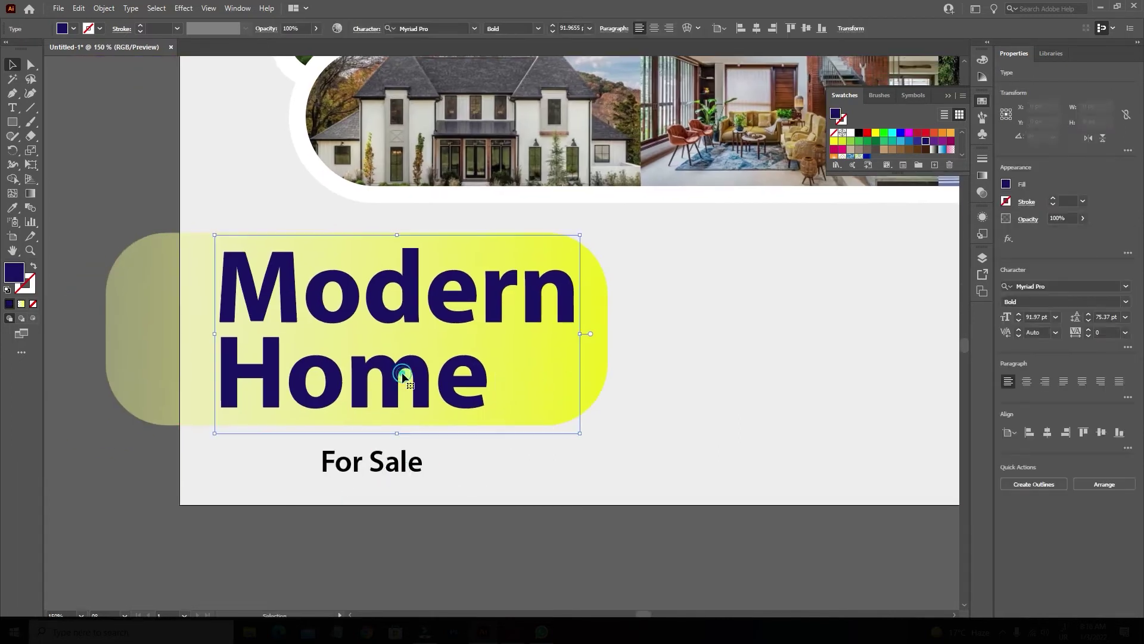
Set both MODERN HOME and FOR SALE in all caps, enlarging FOR SALE.
left_click(1132, 346)
left_click(1007, 470)
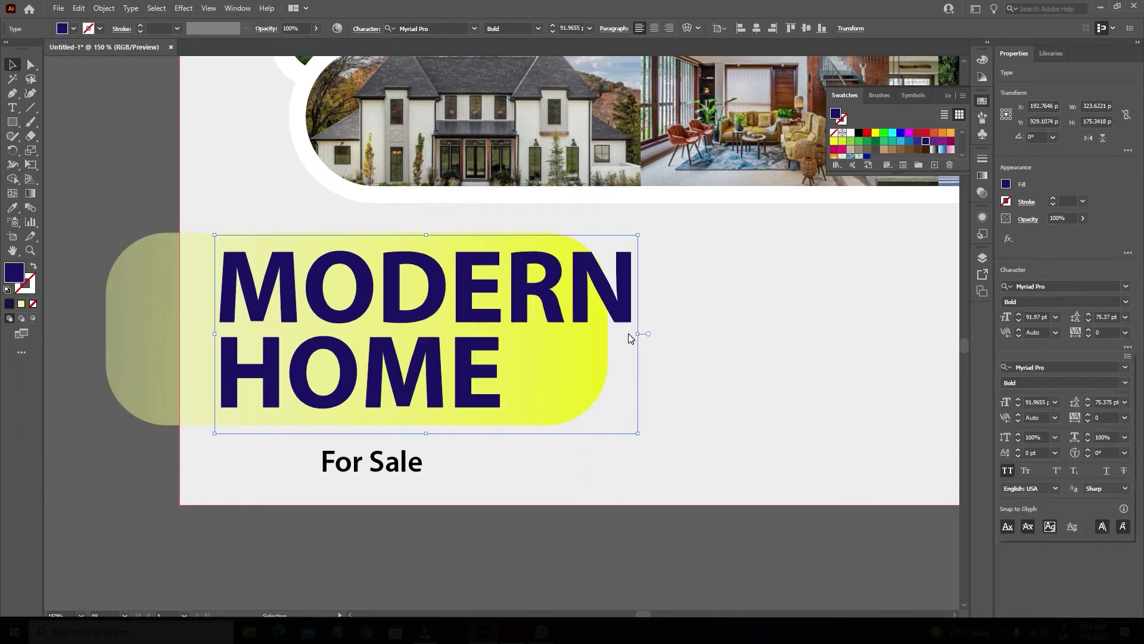
left_click_drag(638, 334, 601, 337)
left_click(411, 462)
left_click(1126, 348)
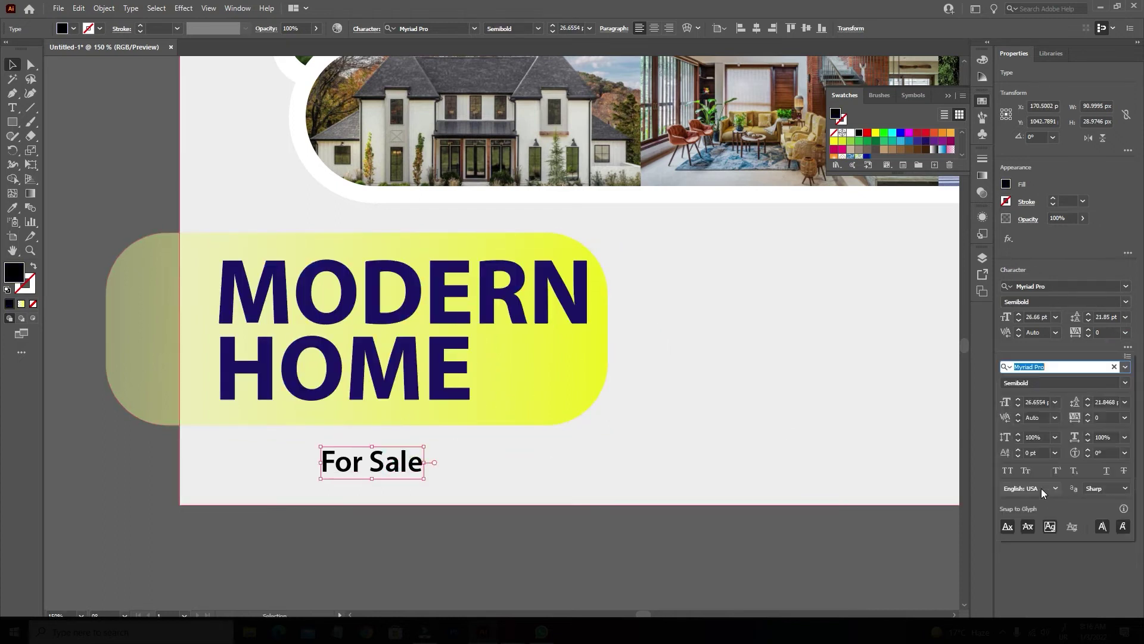
left_click(1007, 471)
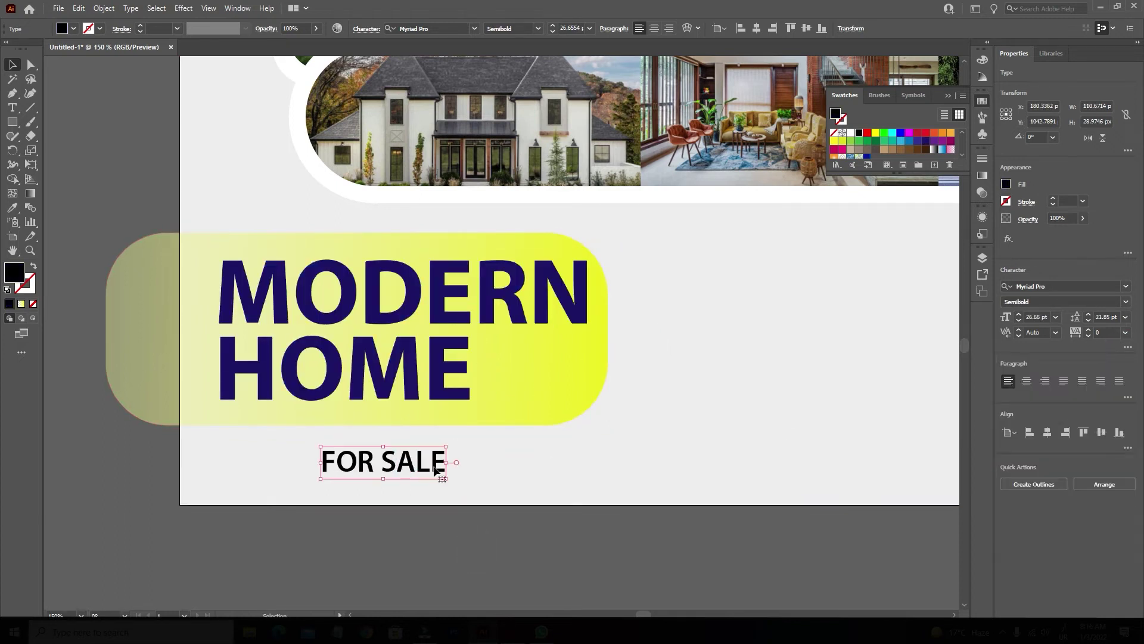
left_click_drag(484, 464, 429, 459)
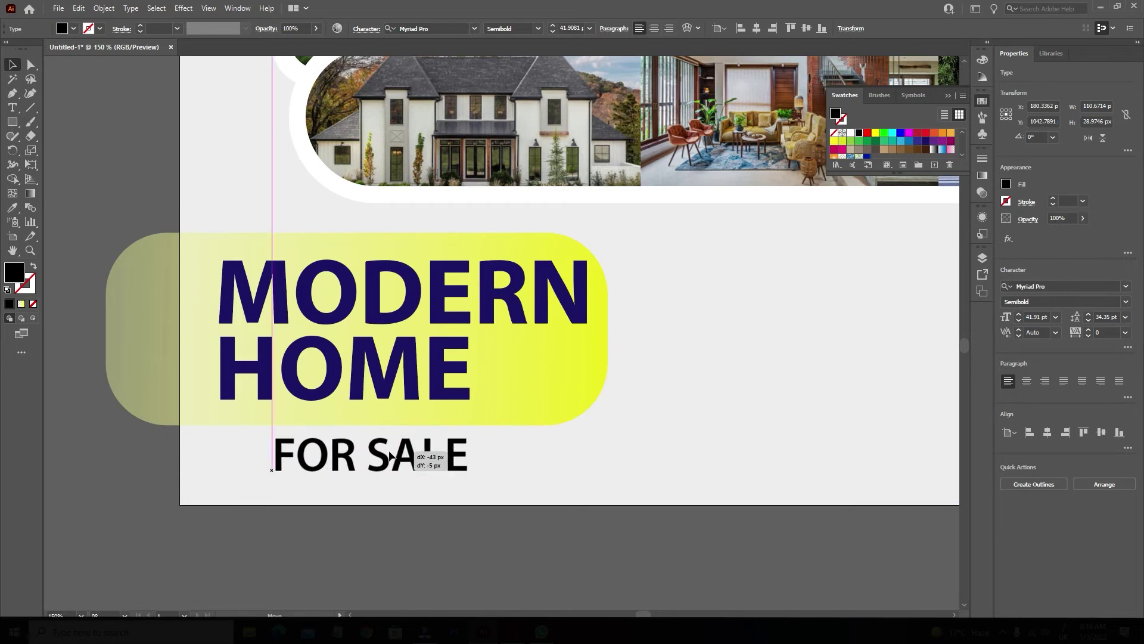
Left-align FOR SALE with HOME and widen it to match.
left_click(365, 401, "shift")
left_click(716, 30)
left_click(447, 567)
left_click(370, 456)
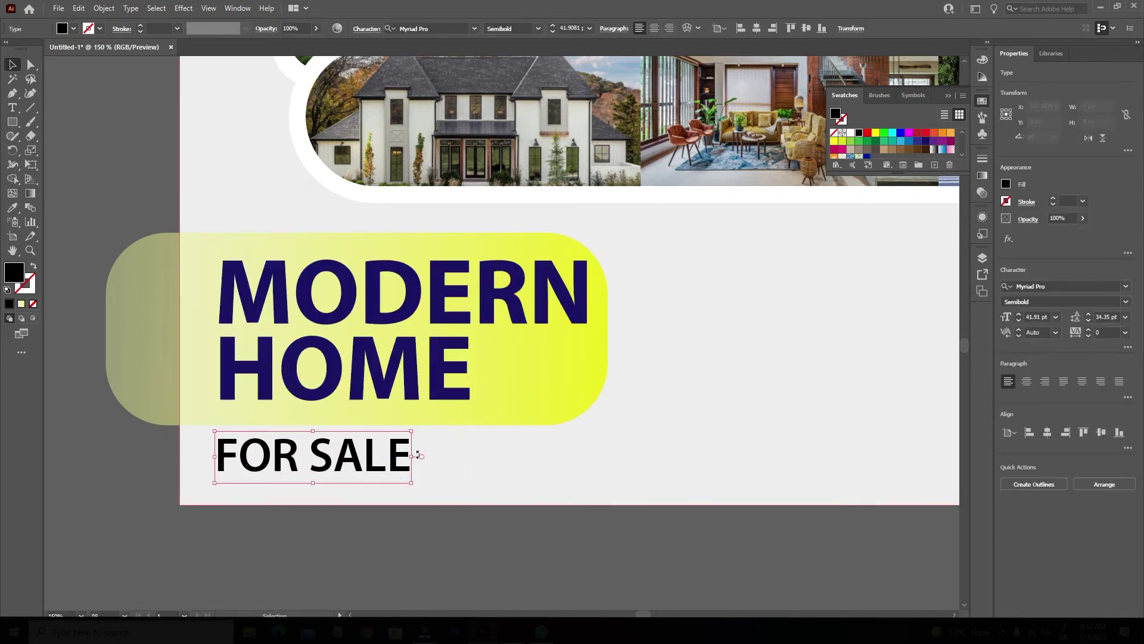
left_click_drag(414, 455, 485, 463)
left_click(427, 521)
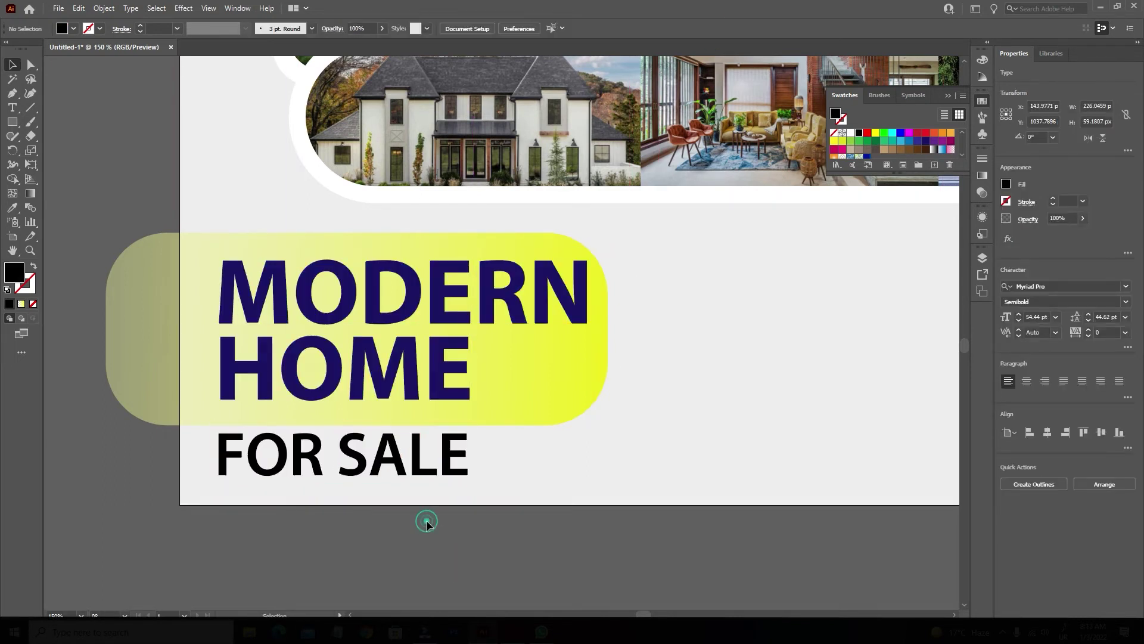
left_click(399, 540)
Nudge the yellow box and both headings up and group them together.
left_click_drag(628, 498, 481, 538)
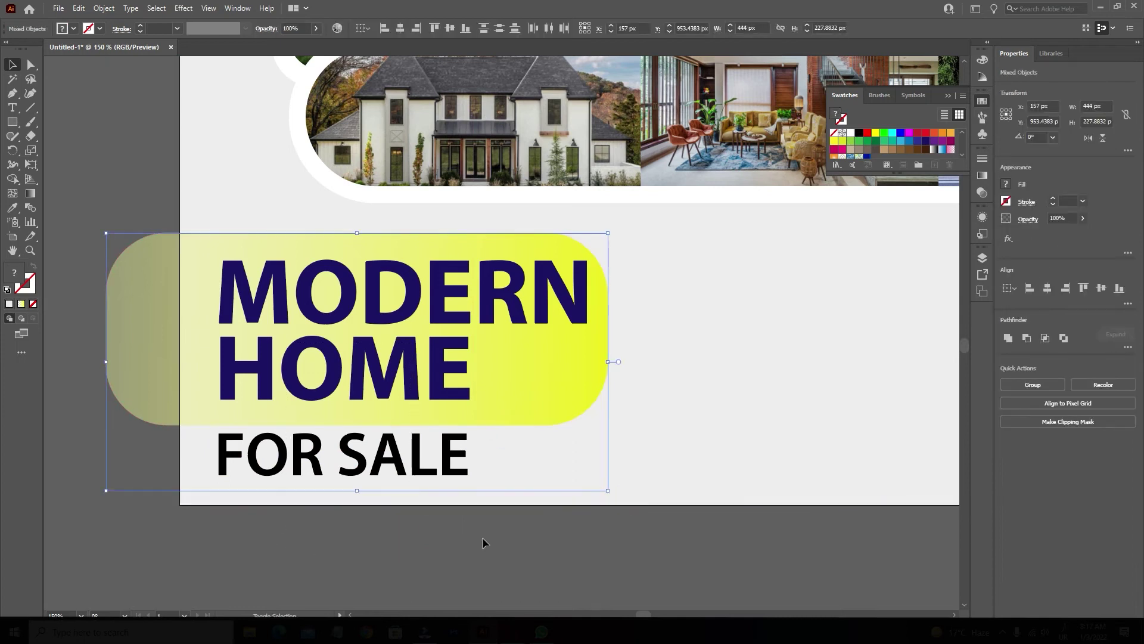
key("shift+Up")
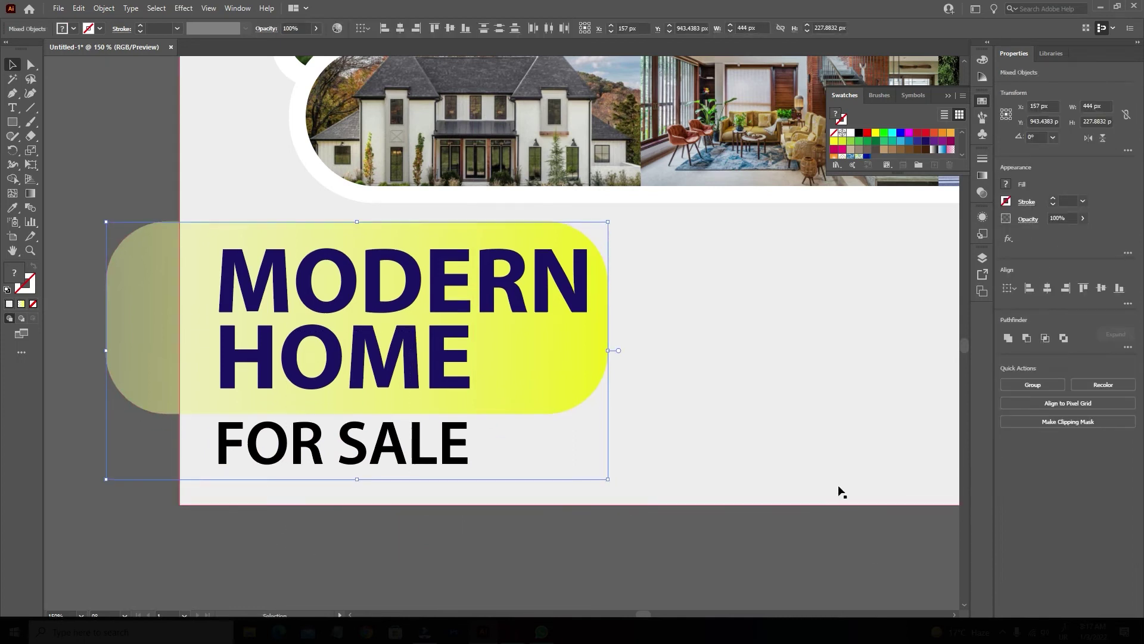
key("ctrl+g")
left_click(479, 558)
scroll(477, 553, "down", 2)
scroll(404, 472, "right", 2)
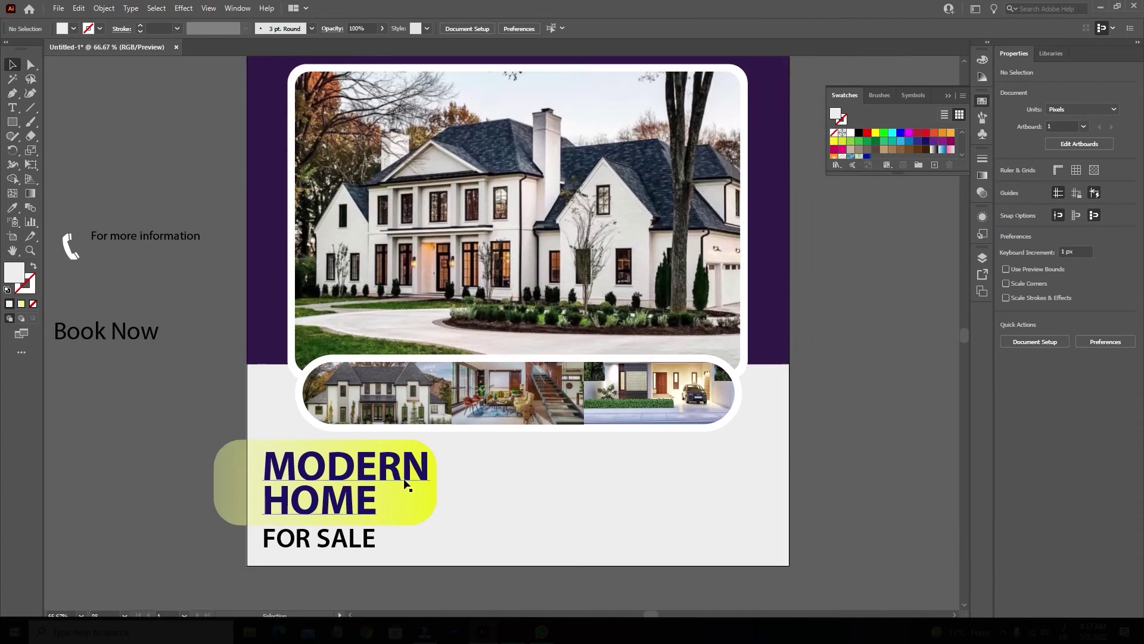
Inside the group, nudge MODERN HOME up-left and lower the yellow box's top edge.
double_click(382, 484)
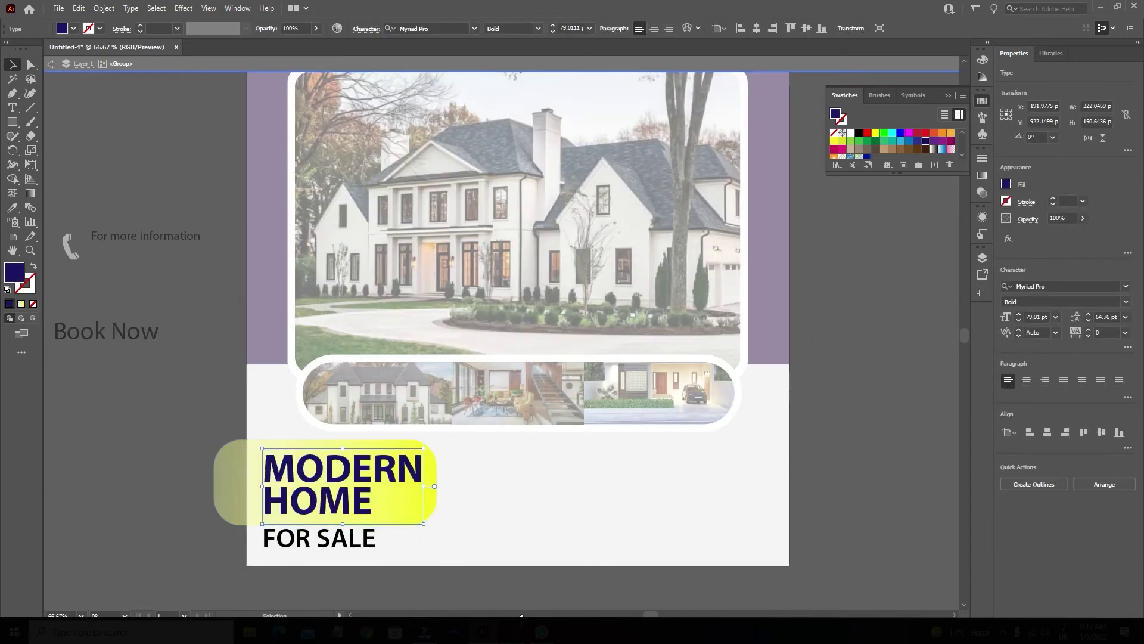
left_click(491, 588)
left_click(391, 476)
key("Left")
key("Up")
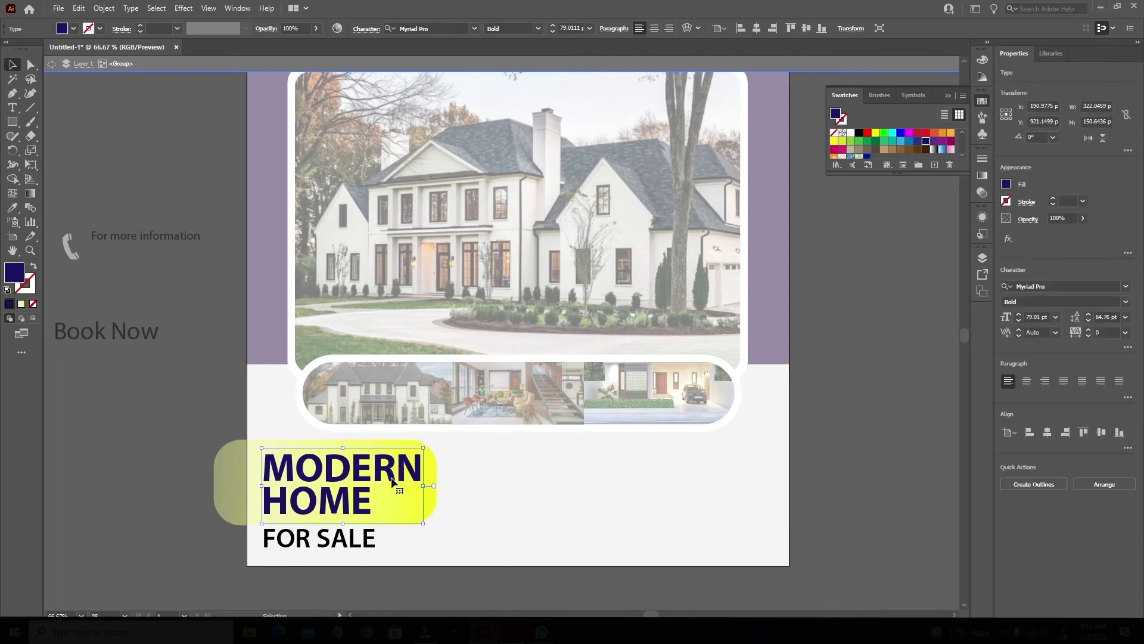
left_click(427, 473)
left_click_drag(326, 440, 327, 444)
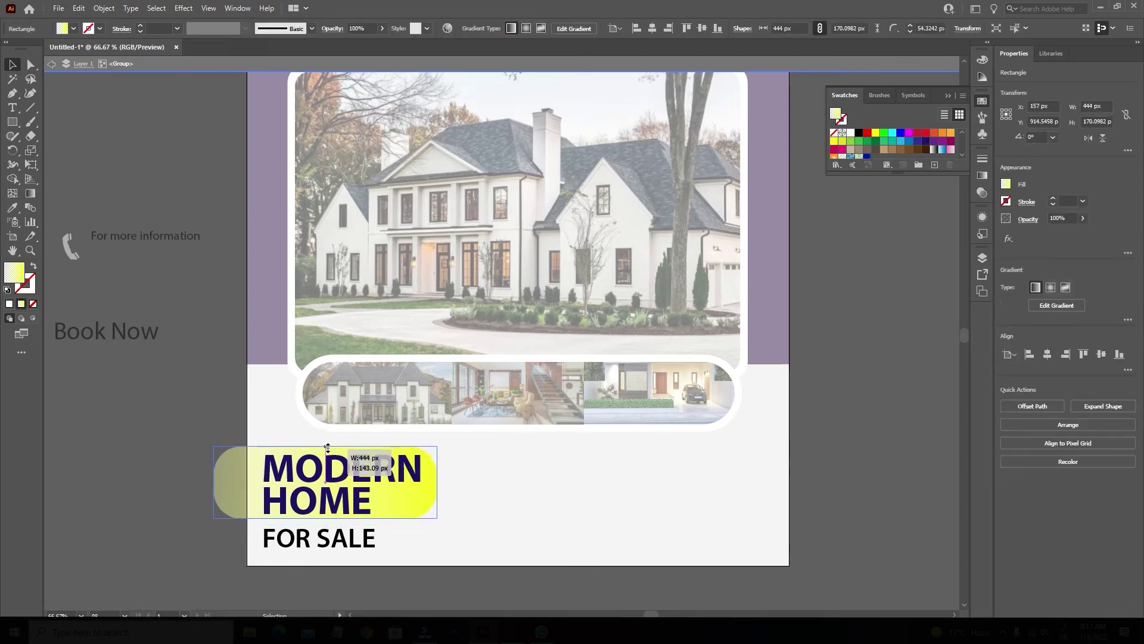
Check that FOR SALE keeps its black fill, exit group editing, and pick the Rectangle tool.
left_click(338, 583)
left_click(272, 476)
scroll(271, 477, "down", 1)
left_click(146, 440)
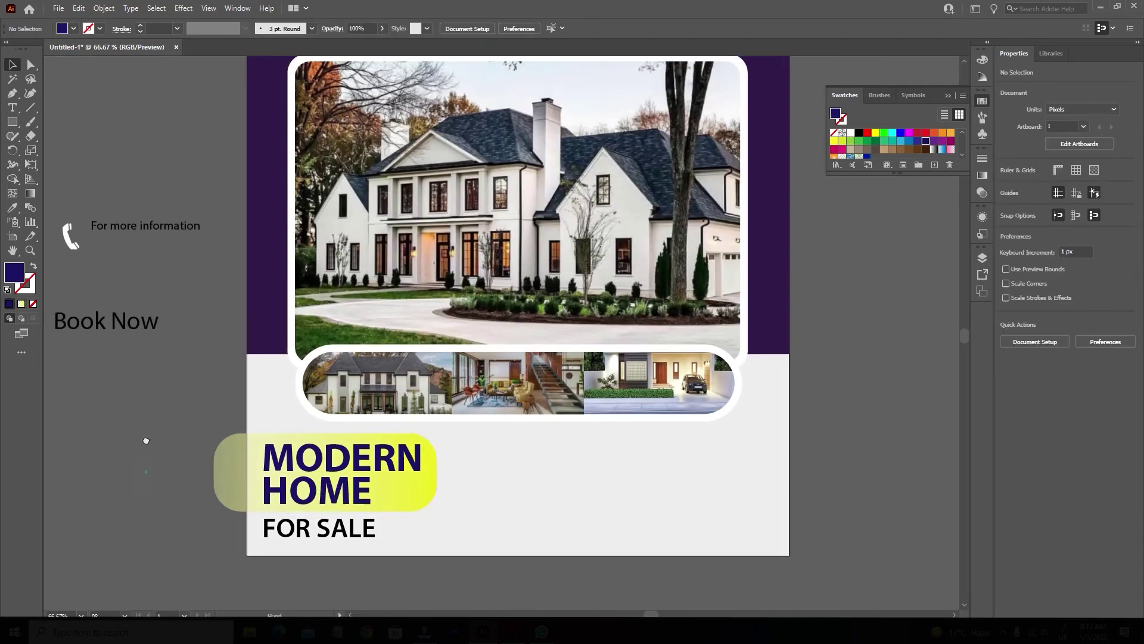
scroll(146, 440, "down", 1)
double_click(319, 511)
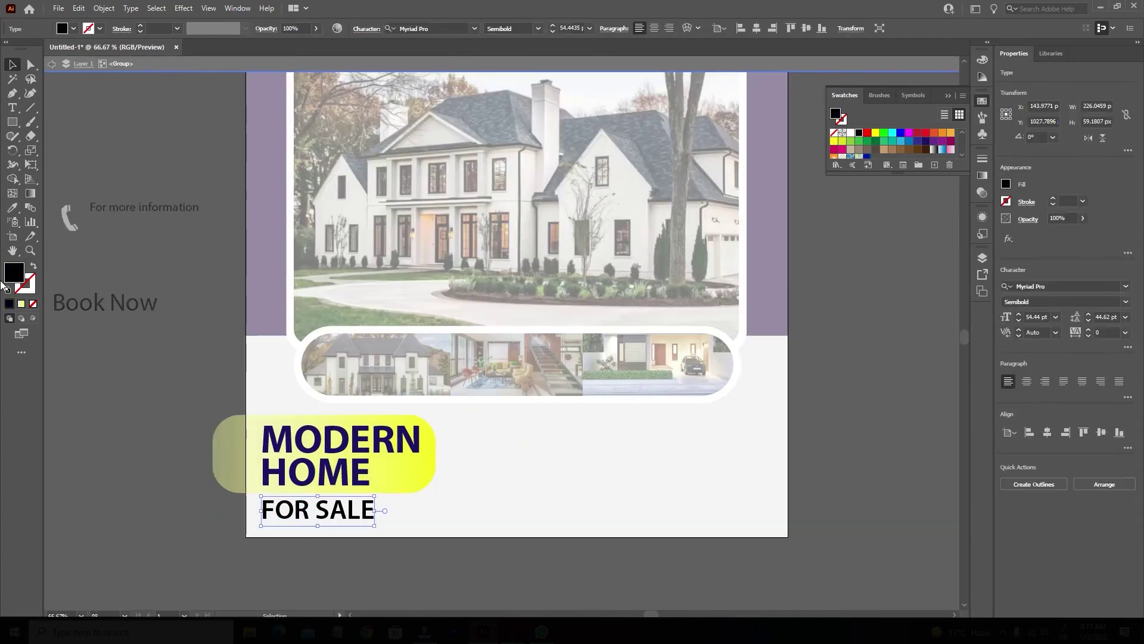
double_click(10, 278)
left_click(697, 240)
double_click(825, 440)
left_click(12, 121)
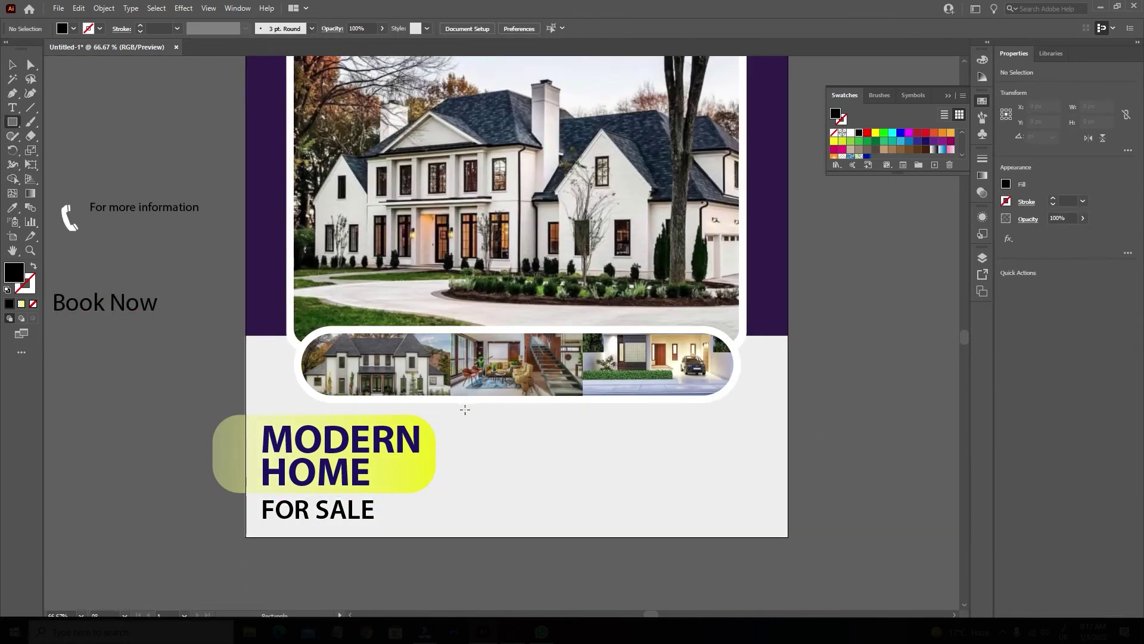
Draw a crimson red rectangle over the bottom of the photo strip at 79% opacity.
left_click_drag(464, 415, 612, 375)
left_click(918, 133)
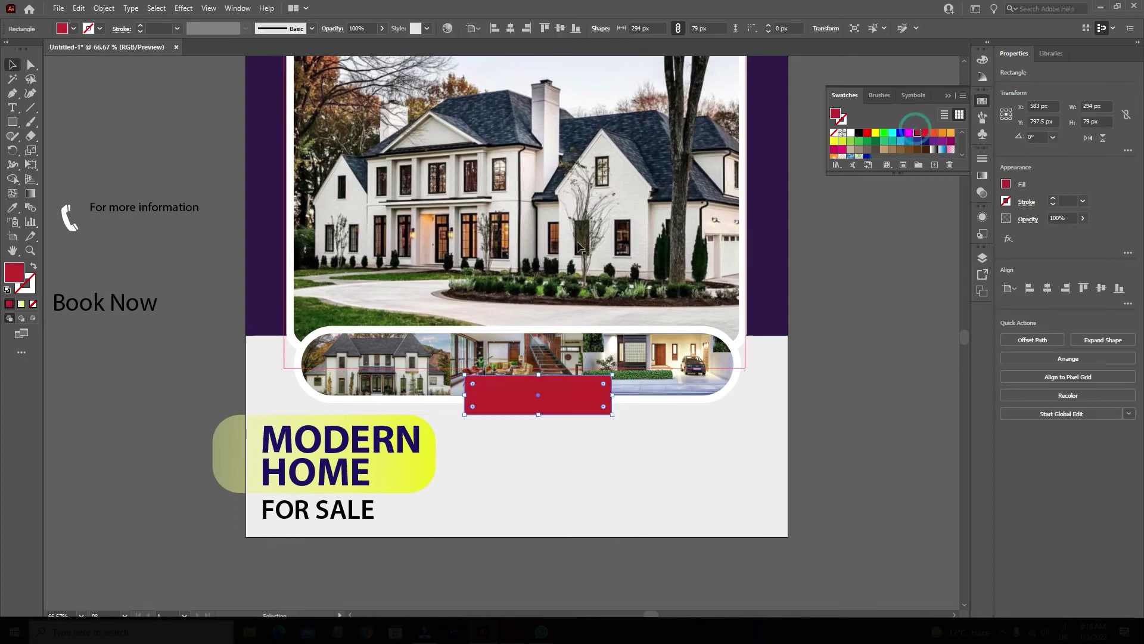
left_click(382, 28)
left_click_drag(381, 43, 370, 43)
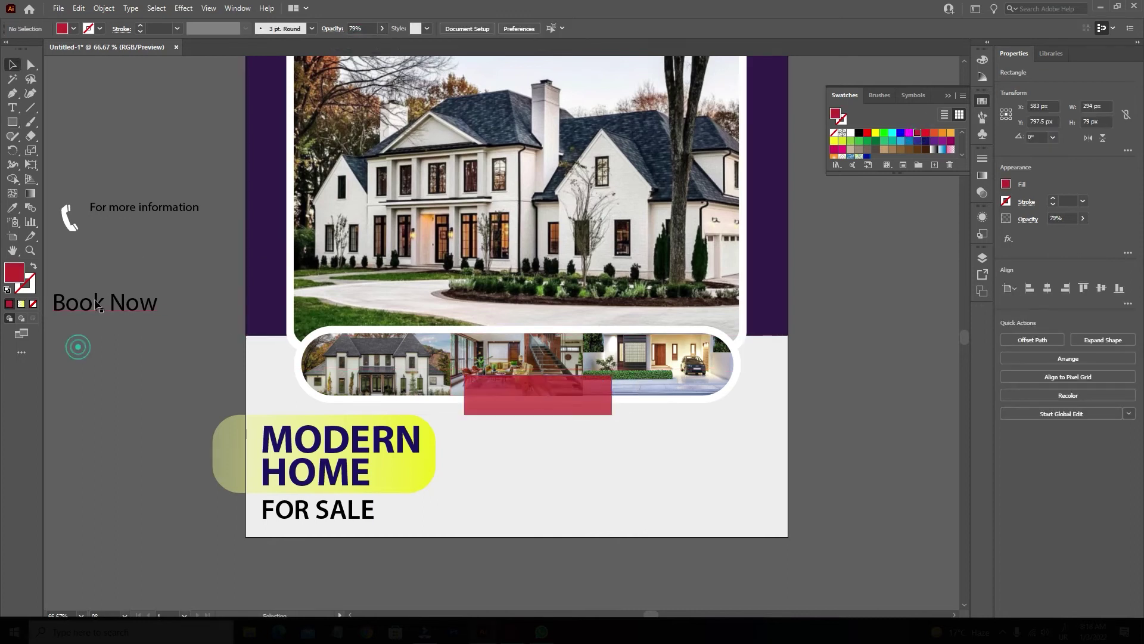
Reposition the Book Now text and the red rectangle, undoing an accidental rotation.
left_click_drag(78, 307, 507, 390)
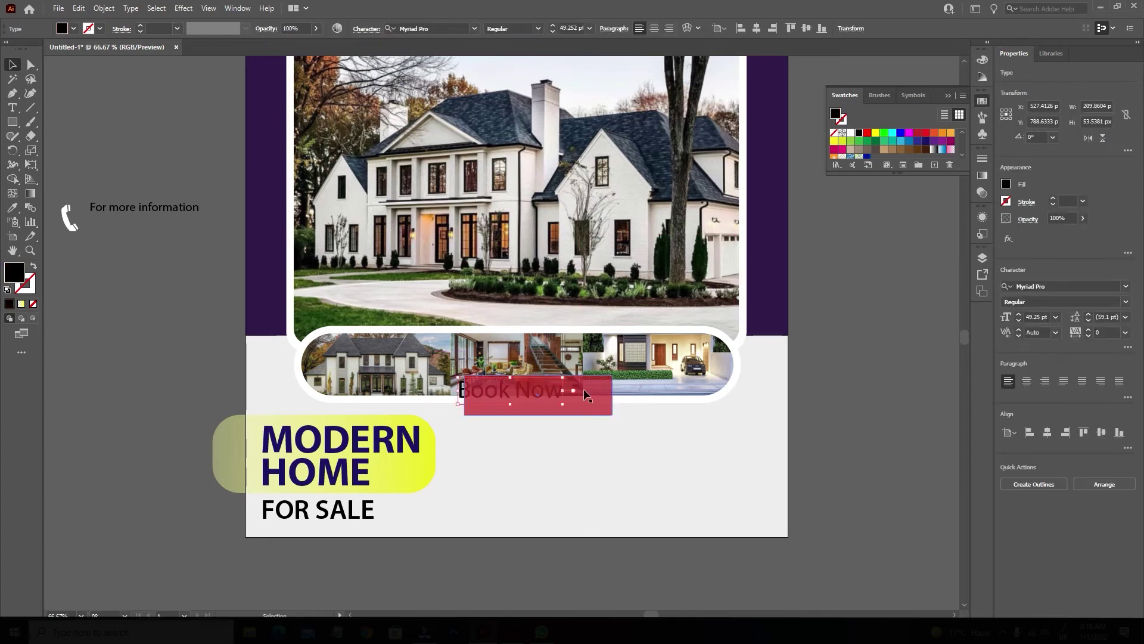
left_click_drag(459, 398, 531, 434)
left_click(514, 394)
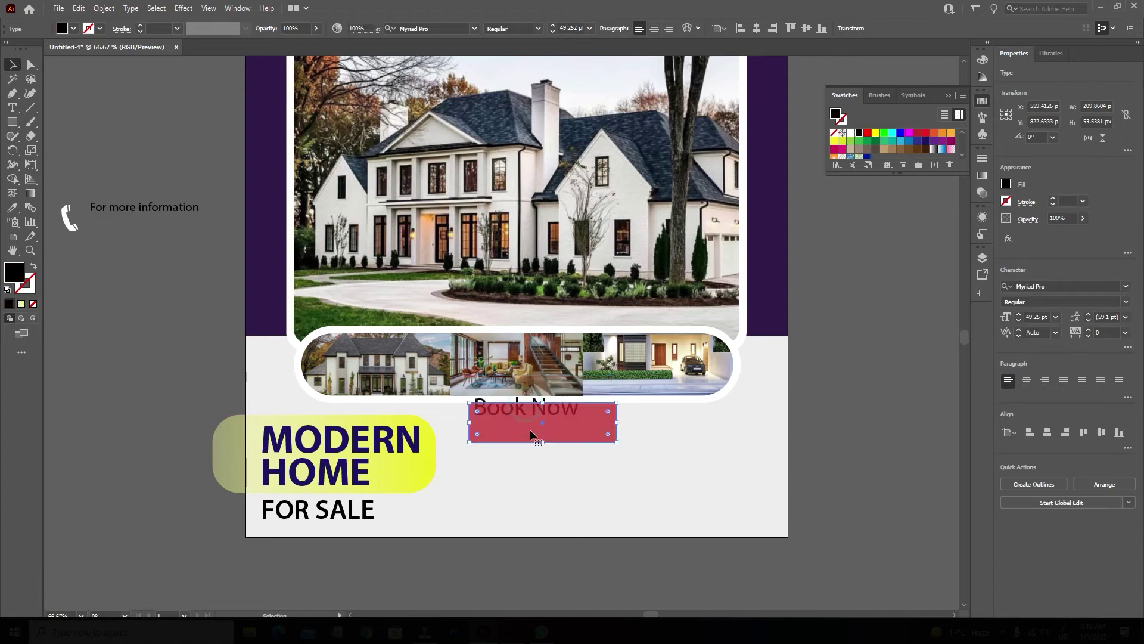
left_click_drag(620, 442, 628, 464)
key("ctrl+z")
Make Book Now white, bold and all caps, and move it onto the red rectangle.
left_click(851, 132)
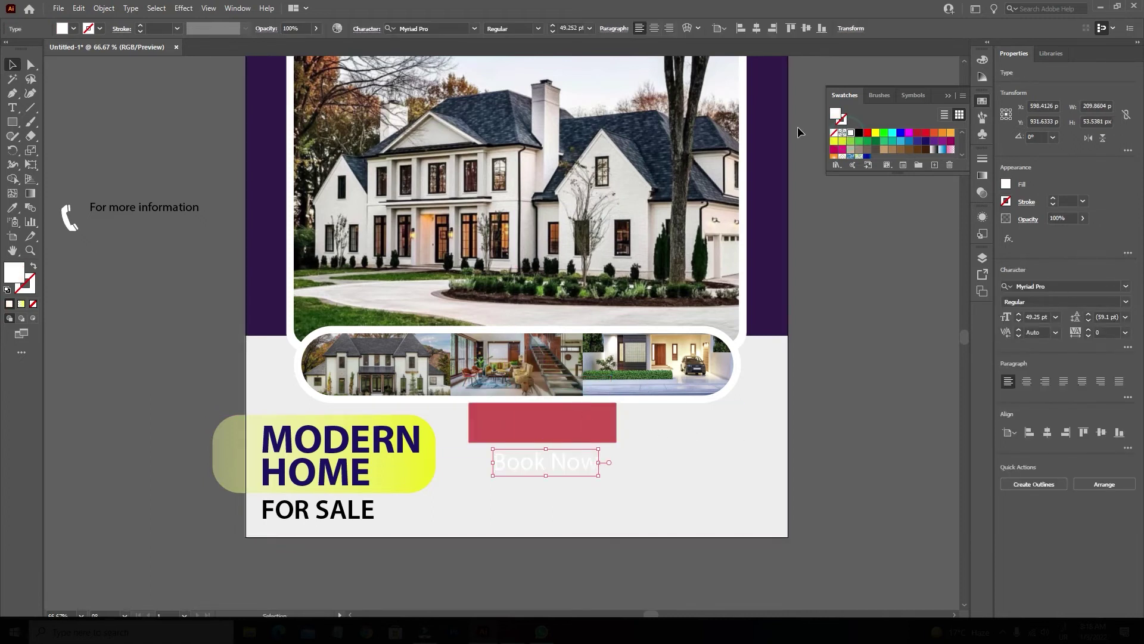
left_click(1125, 305)
left_click(1023, 419)
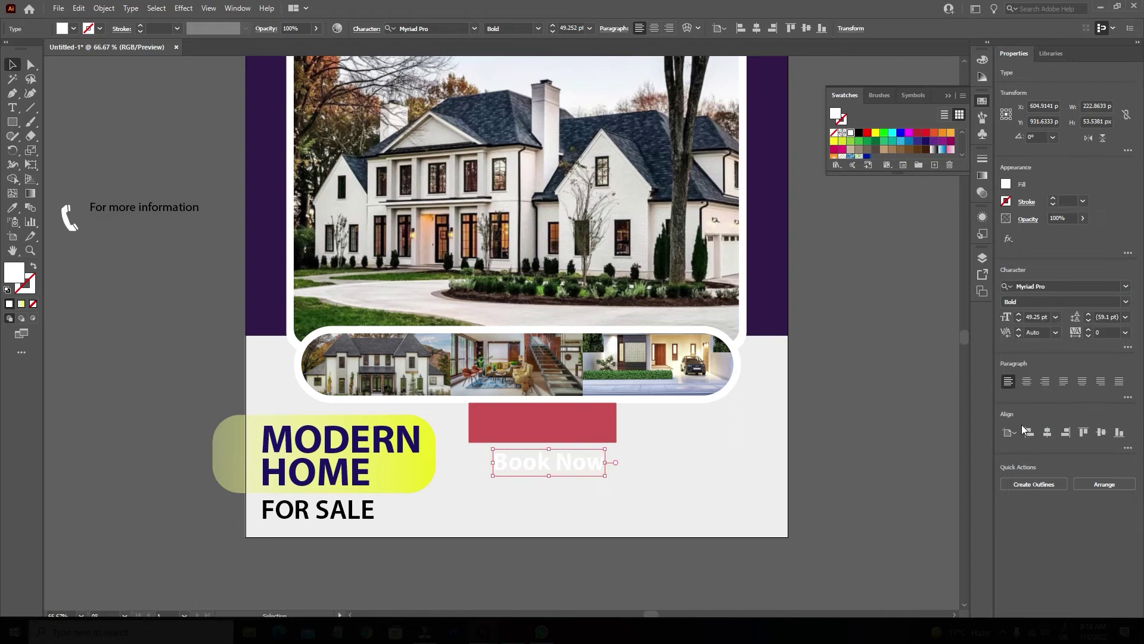
left_click(1127, 347)
left_click(1008, 470)
left_click_drag(581, 469, 566, 438)
Rearrange stacking so BOOK NOW sits in front of the red rectangle.
right_click(584, 429)
mouse_move(745, 363)
left_click(798, 363)
left_click(569, 421)
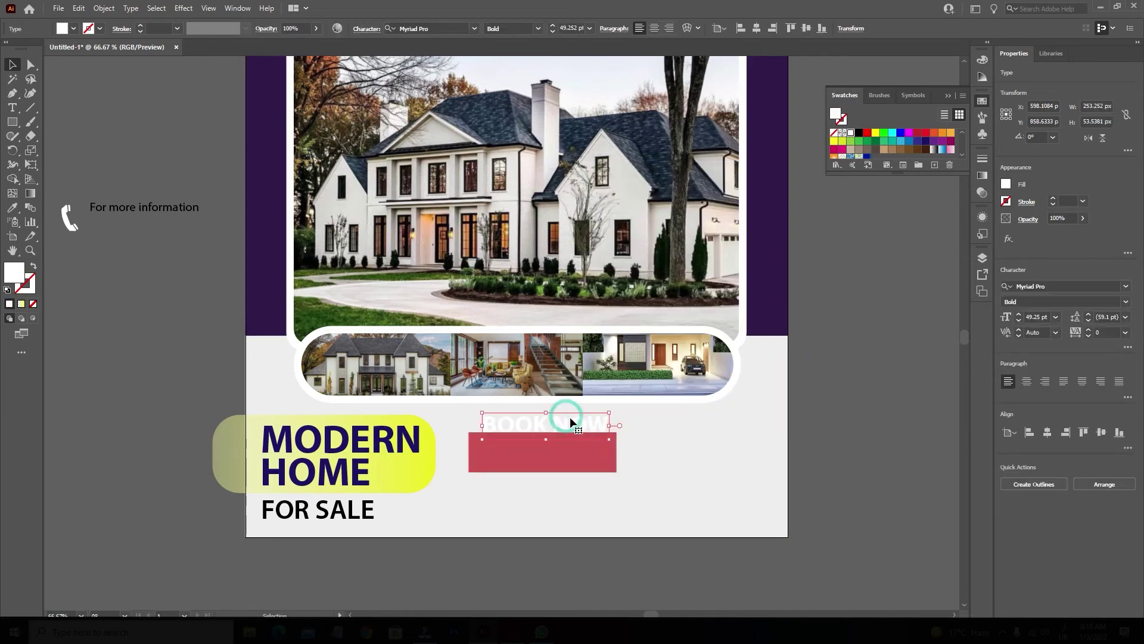
left_click_drag(624, 474, 545, 449)
scroll(560, 506, "up", 2)
left_click(544, 407)
right_click(543, 407)
mouse_move(660, 348)
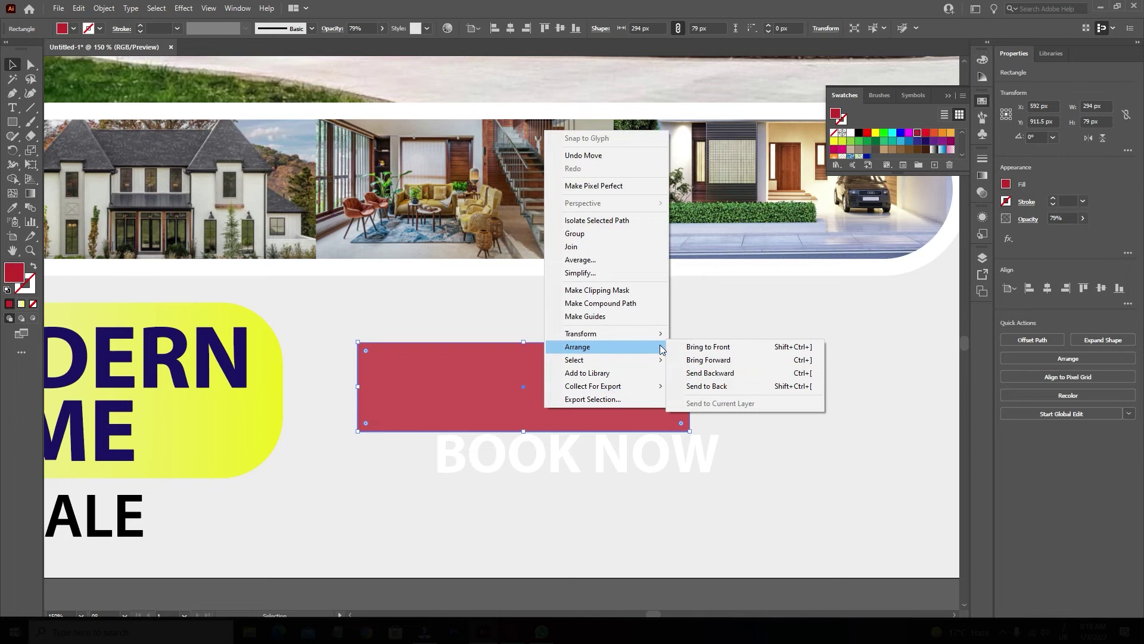
left_click(731, 373)
left_click_drag(675, 456, 659, 434)
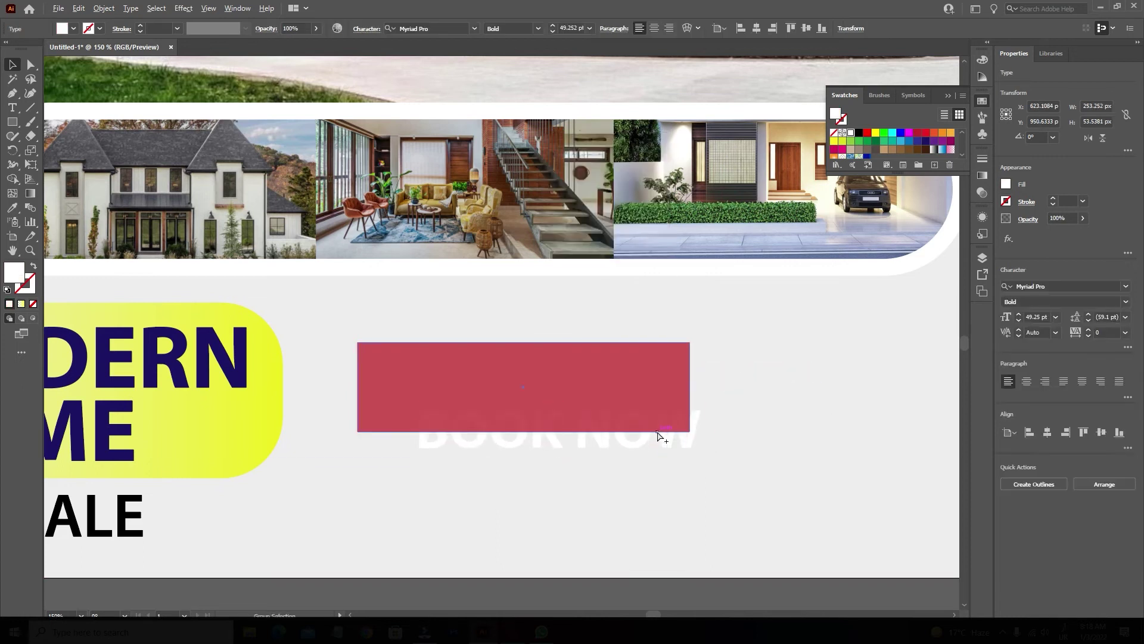
Try adding a new text line in the red box, then cancel it.
left_click(650, 389)
scroll(650, 387, "down", 4)
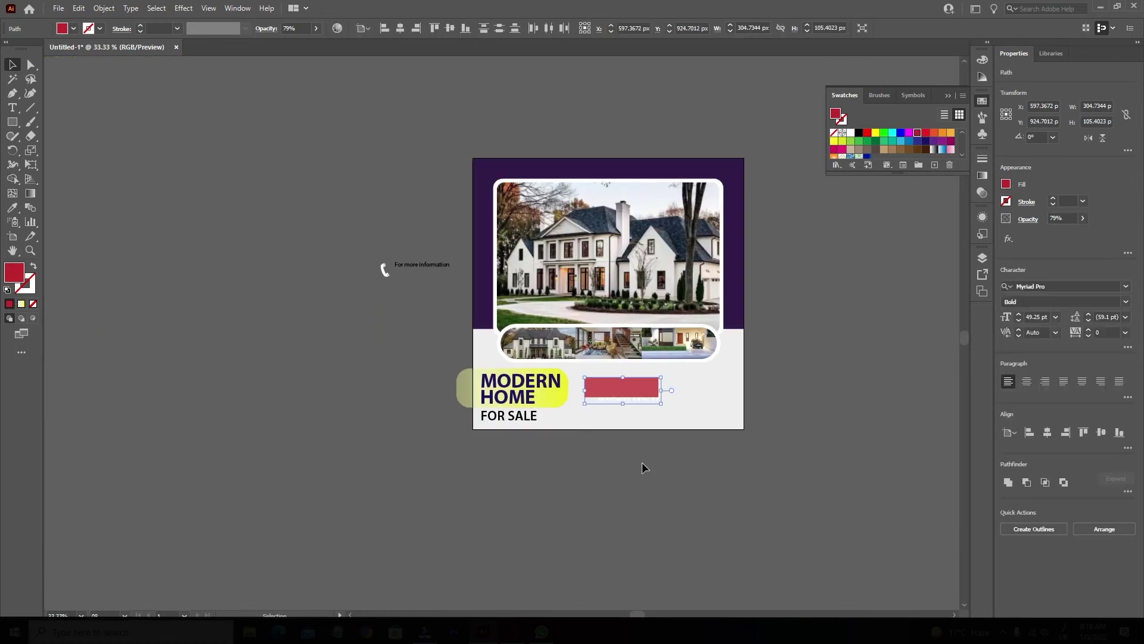
left_click(638, 403)
key("t")
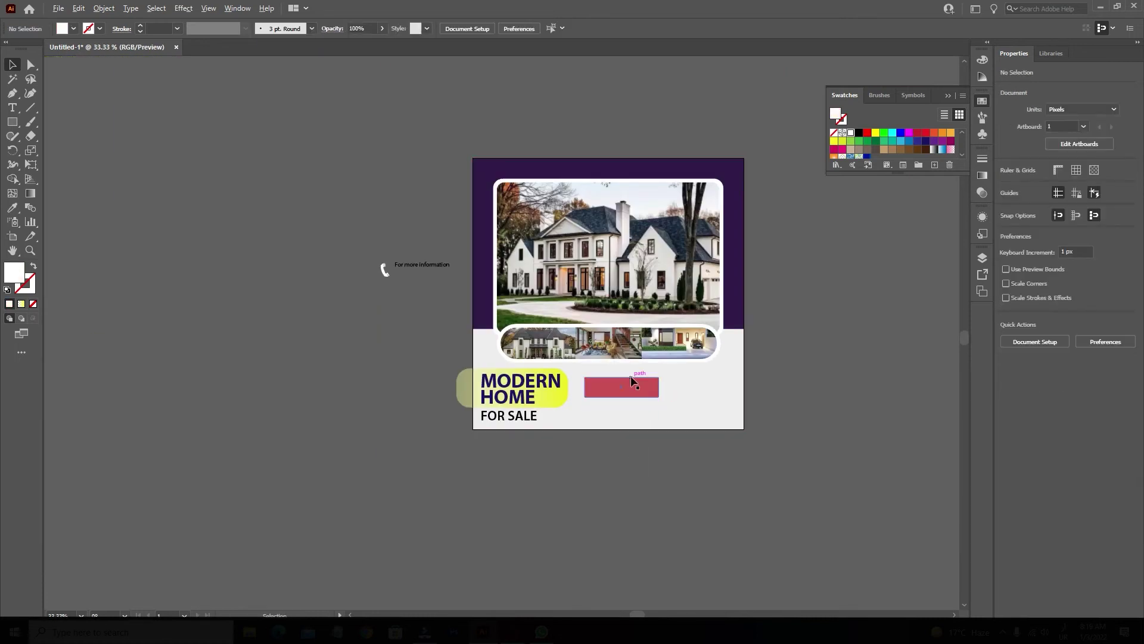
scroll(633, 376, "up", 3)
left_click(520, 407)
key("Escape")
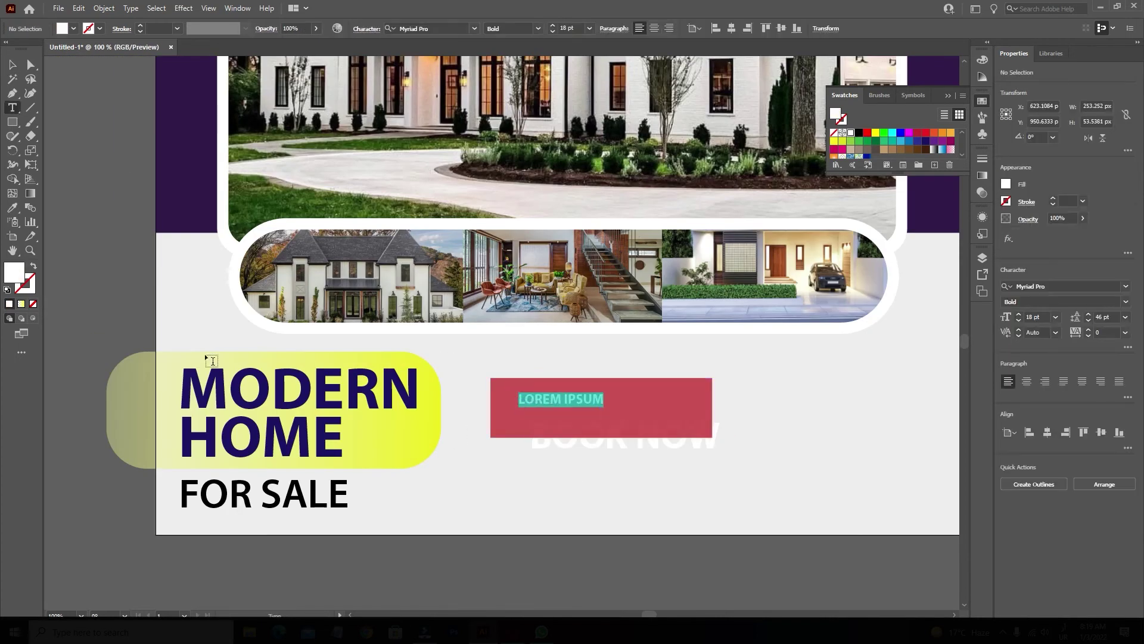
left_click(11, 65)
Delete the leftover text objects and the red box.
left_click_drag(567, 445, 564, 418)
key("Delete")
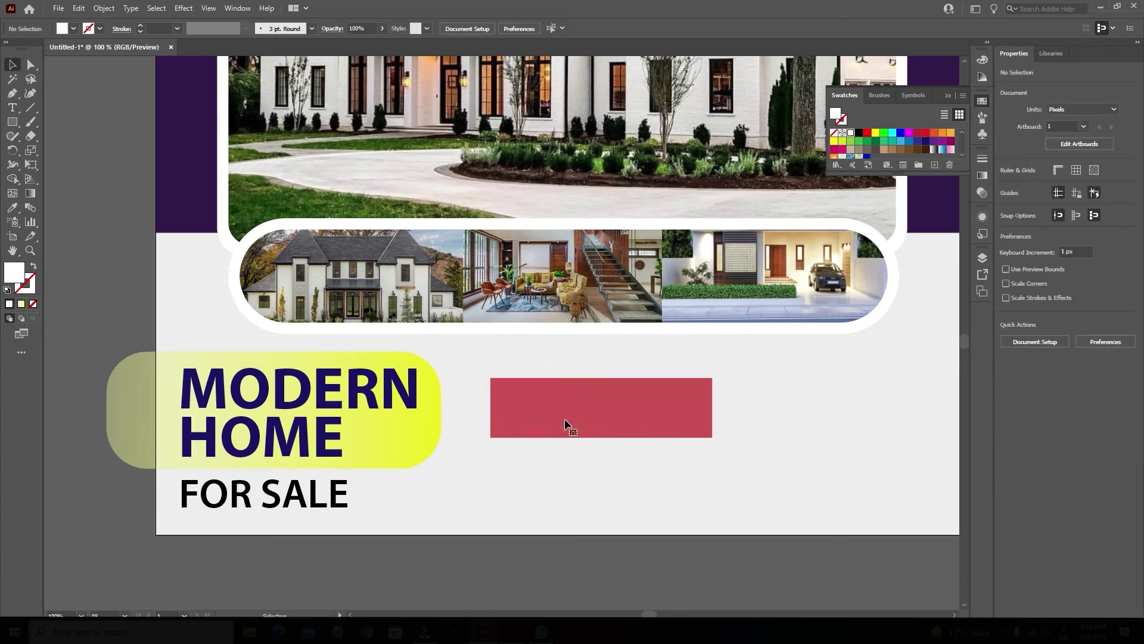
left_click(565, 419)
key("Delete")
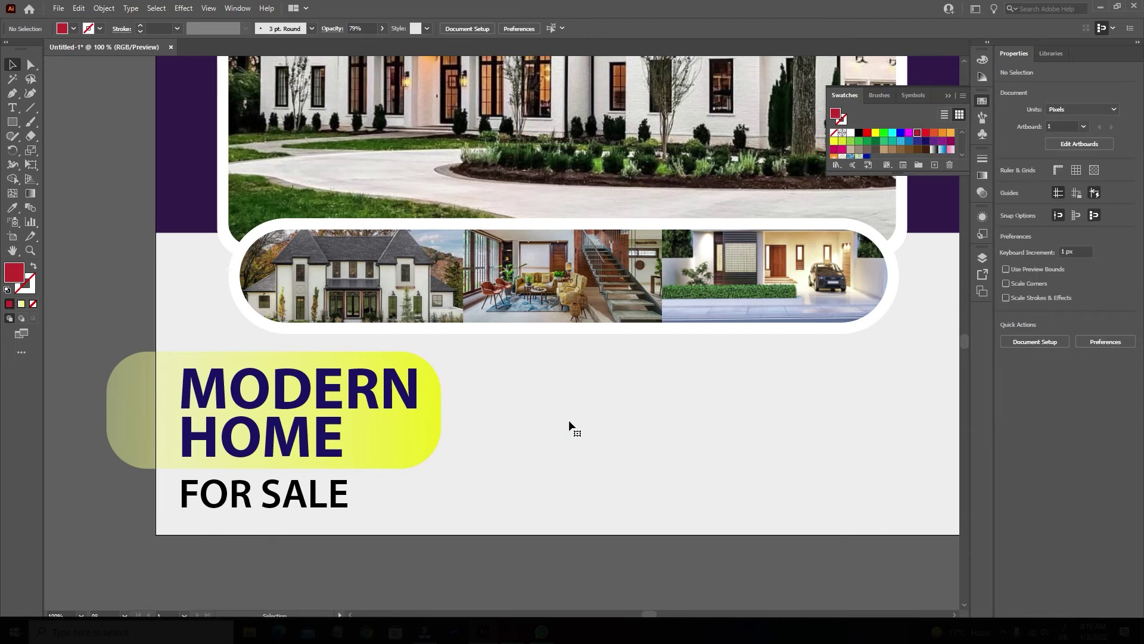
Draw a 264 × 75 px red rectangle at 82% opacity and move it onto the photo strip.
key("m")
left_click_drag(478, 344, 676, 402)
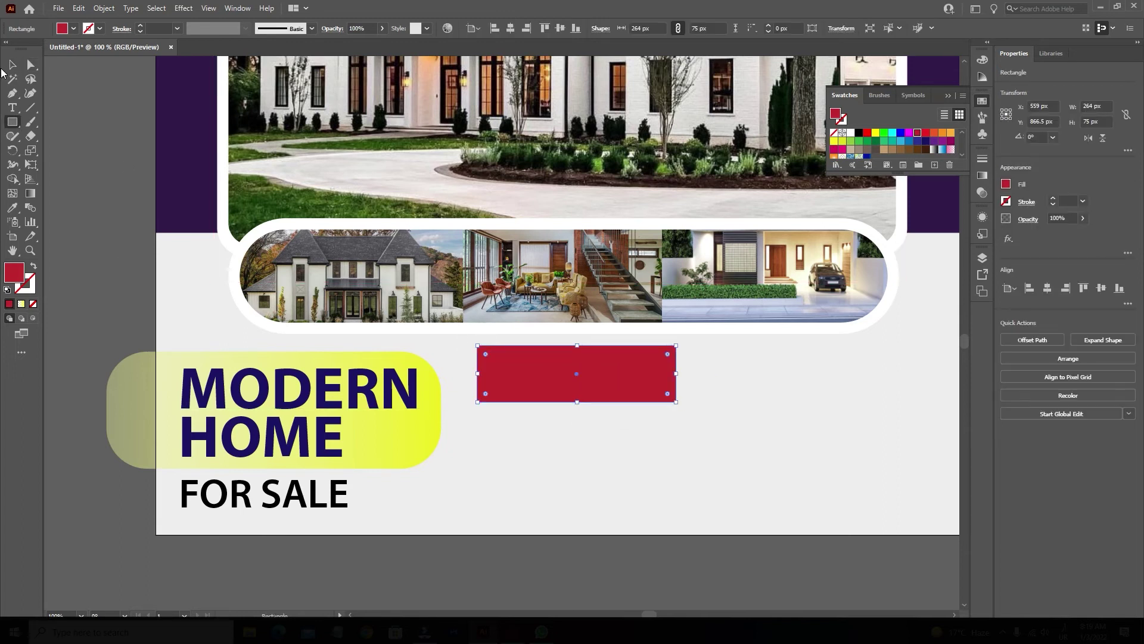
left_click_drag(367, 42, 366, 42)
left_click_drag(591, 369, 581, 226)
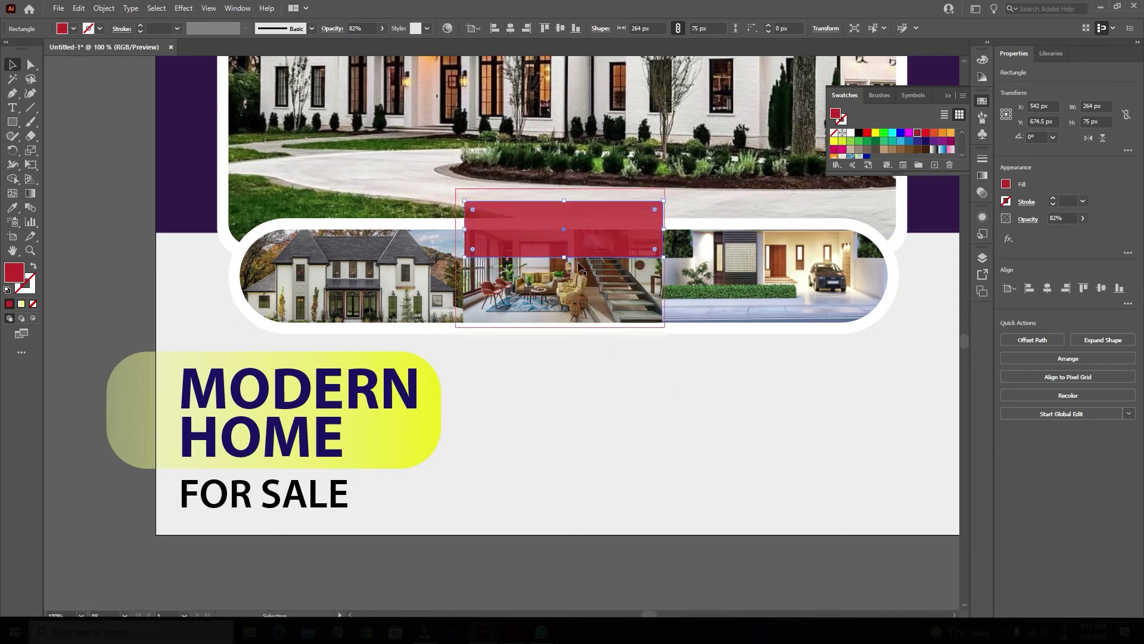
left_click(119, 211)
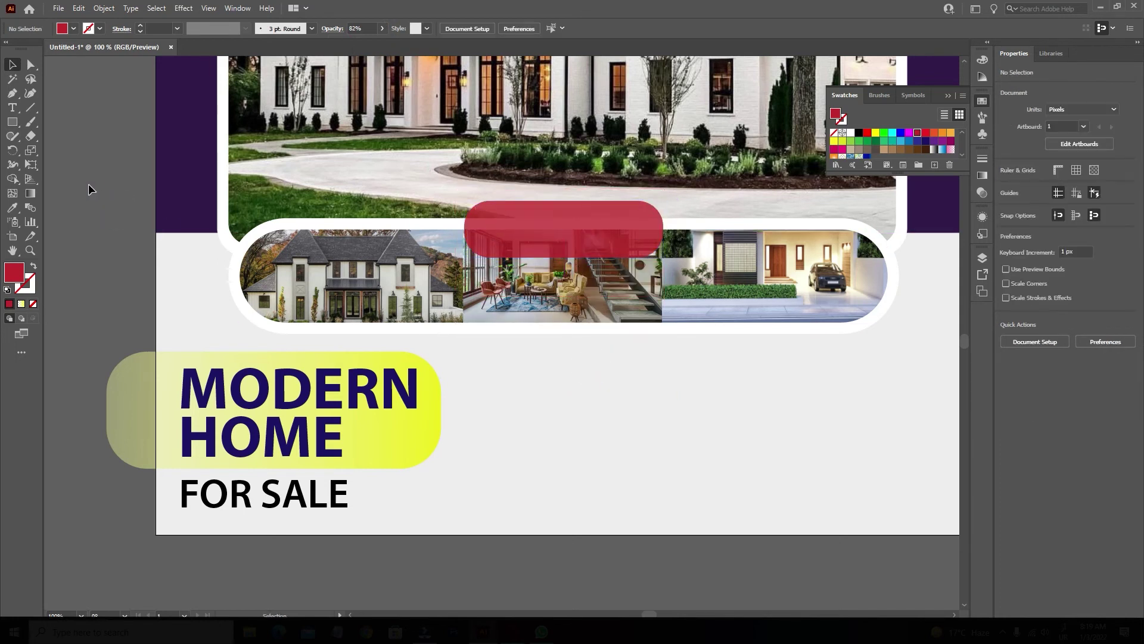
Add the BOOK NOW text line on the red button.
key("t")
left_click(490, 241)
type("ক")
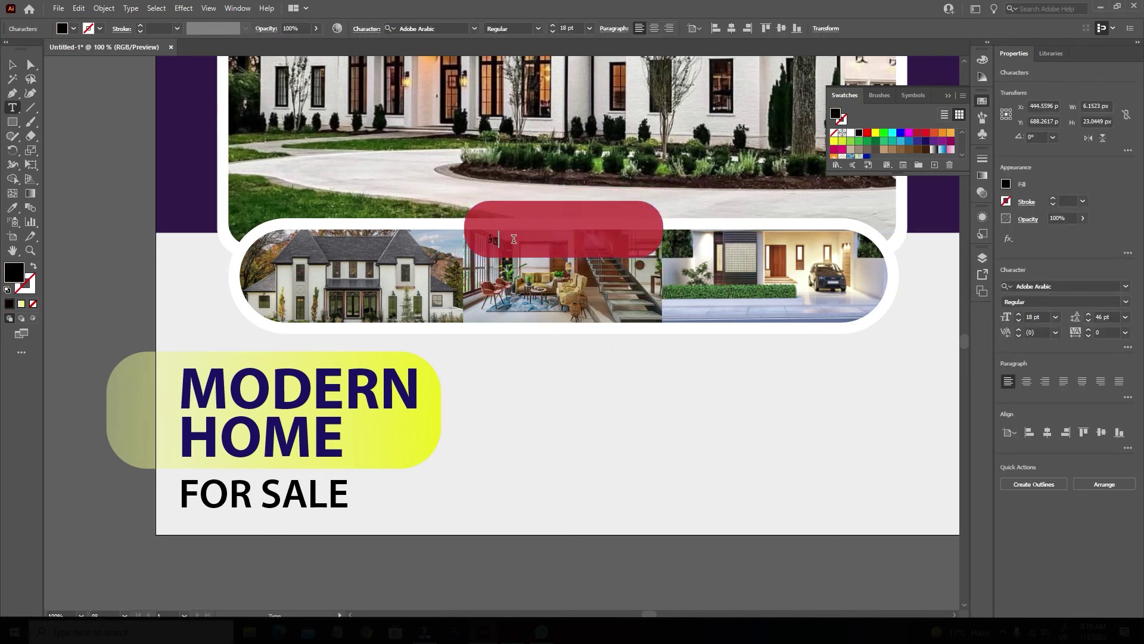
key("BackSpace")
left_click(13, 66)
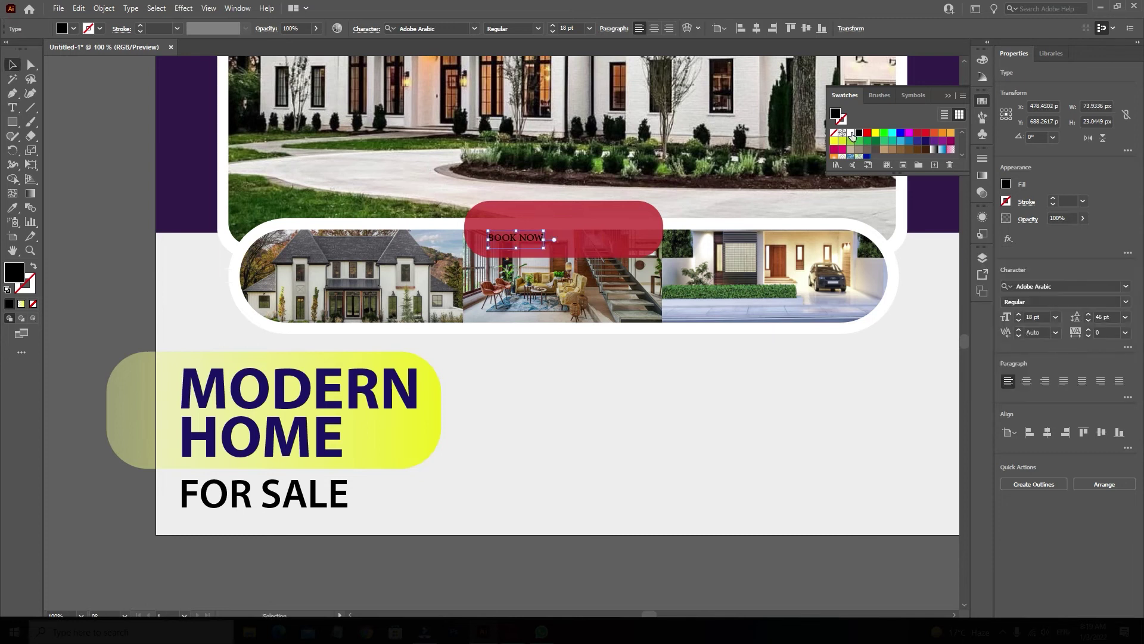
Style BOOK NOW in white Myriad Pro Bold.
left_click(851, 133)
left_click(1126, 287)
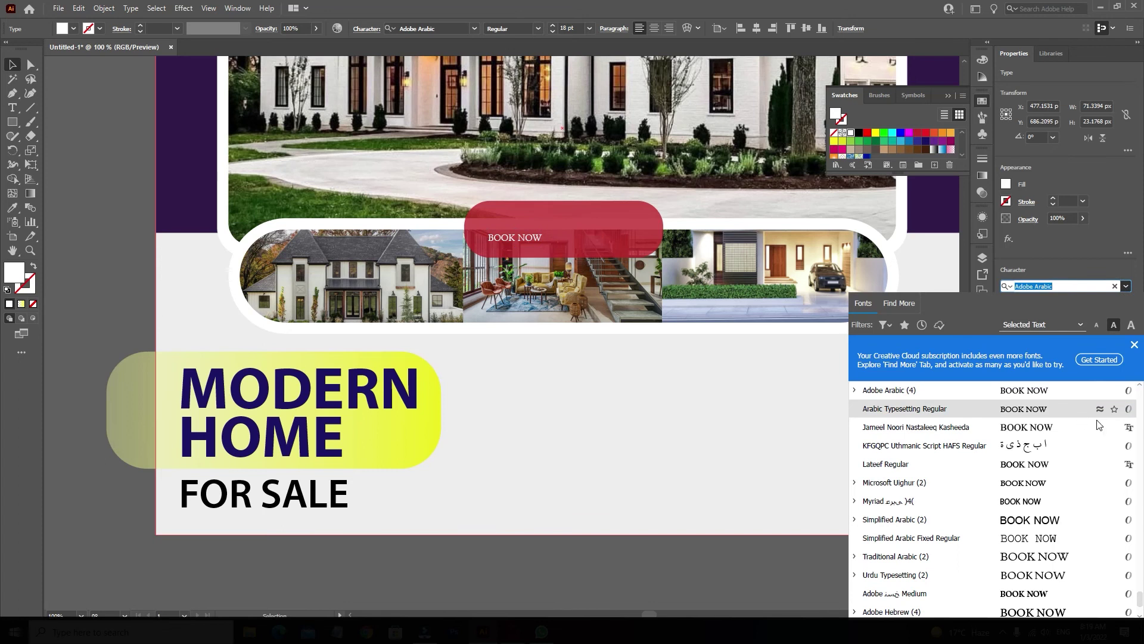
scroll(1141, 396, "up", 4)
scroll(1142, 396, "up", 5)
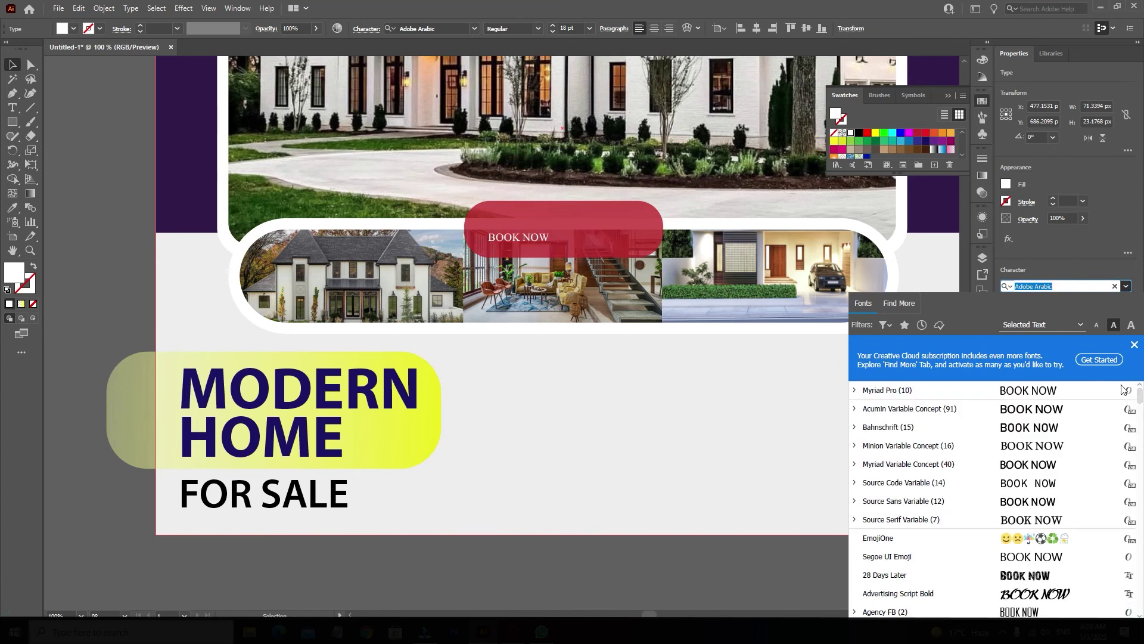
left_click(888, 393)
left_click(1061, 301)
left_click(1020, 419)
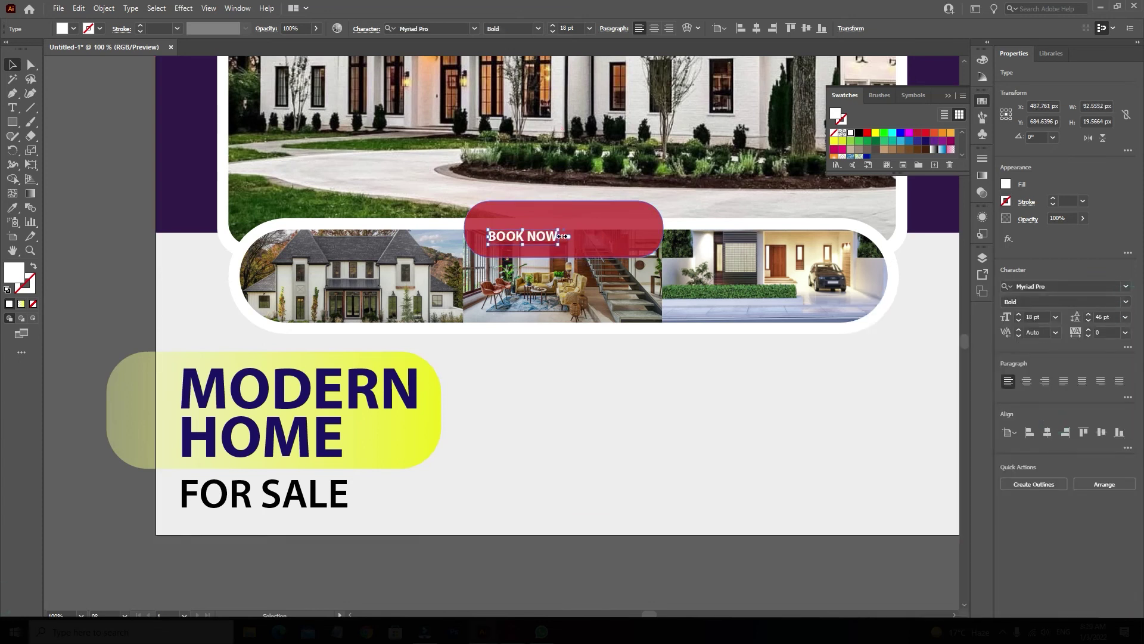
Enlarge BOOK NOW to fill the button, nudge the button up and make it slightly shorter.
left_click_drag(564, 246, 656, 254)
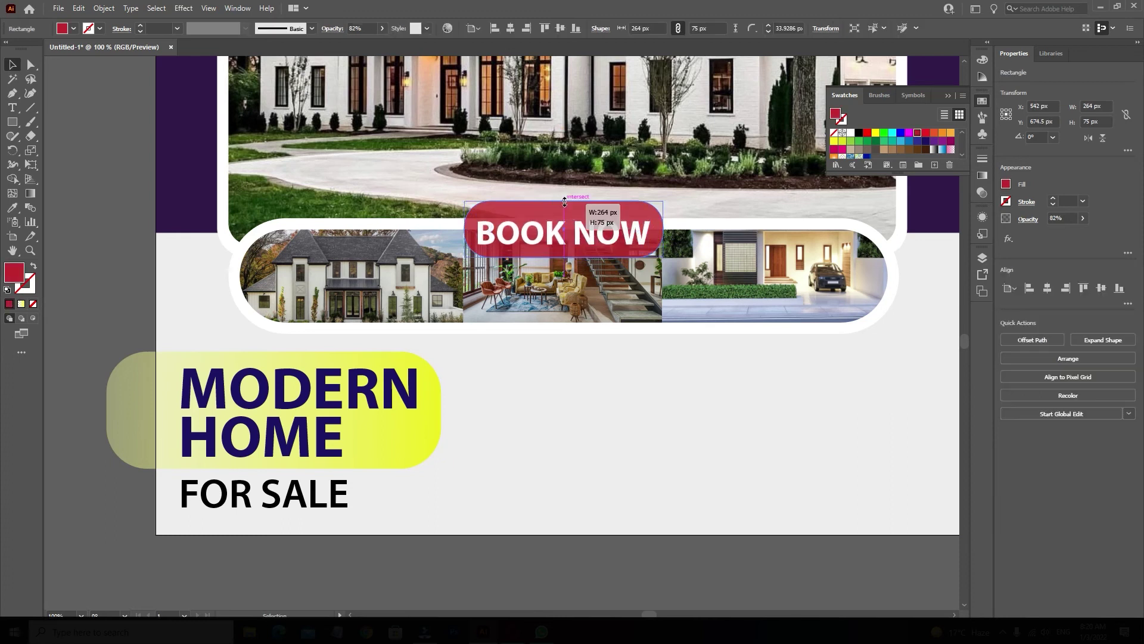
left_click_drag(579, 237, 654, 225)
left_click_drag(567, 205, 567, 209)
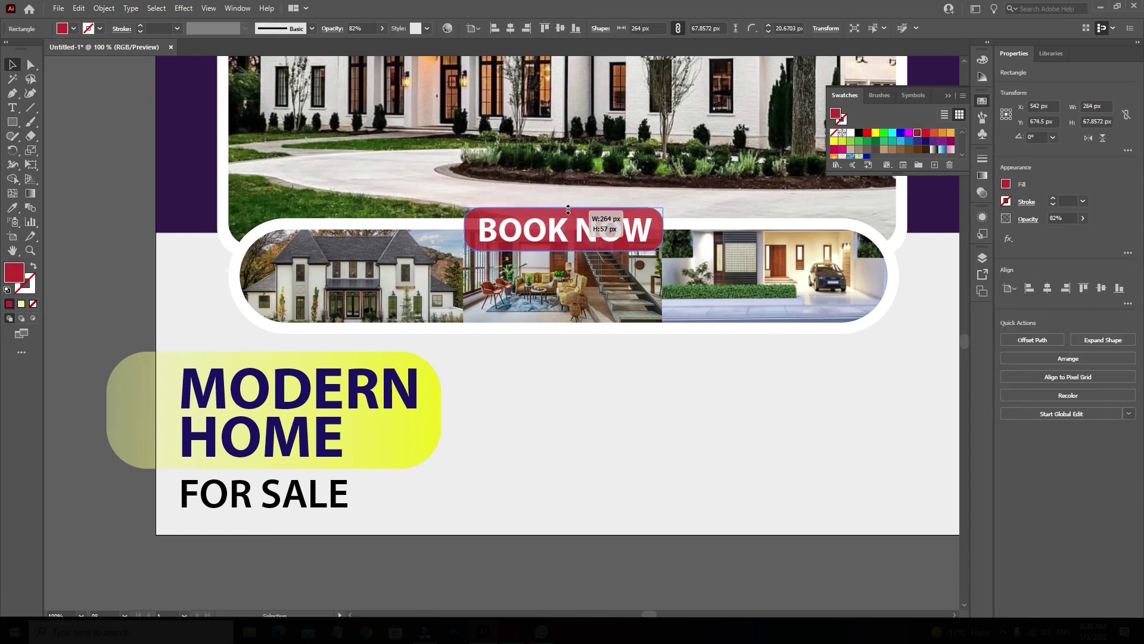
left_click(140, 156)
scroll(141, 157, "down", 1)
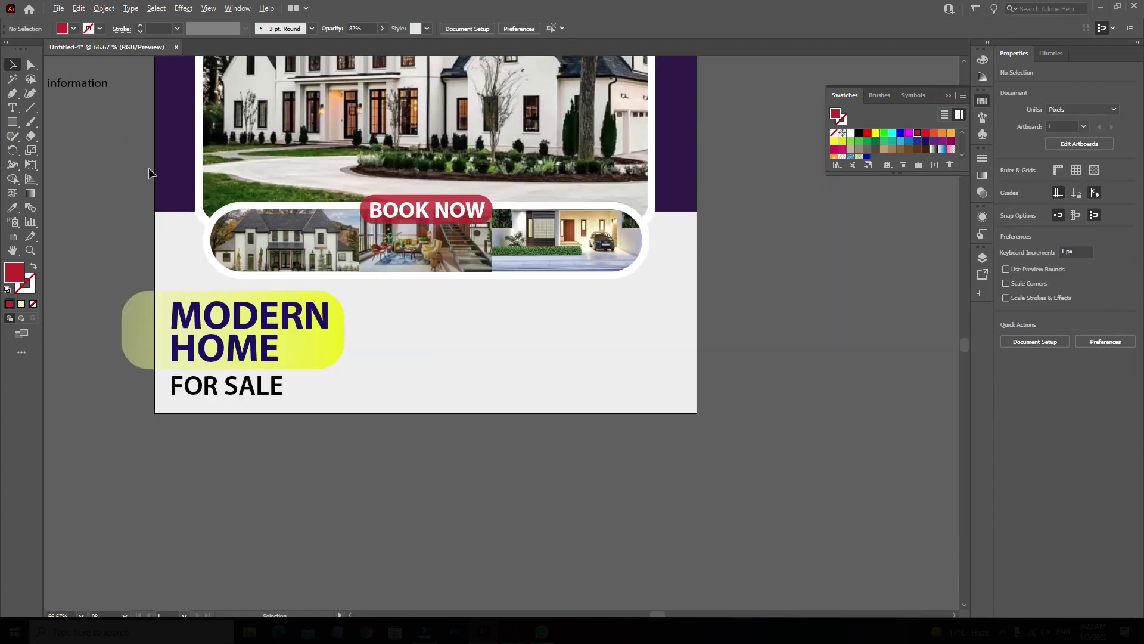
Bring the phone icon and 'For more information' text onto the poster.
left_click_drag(149, 167, 311, 218)
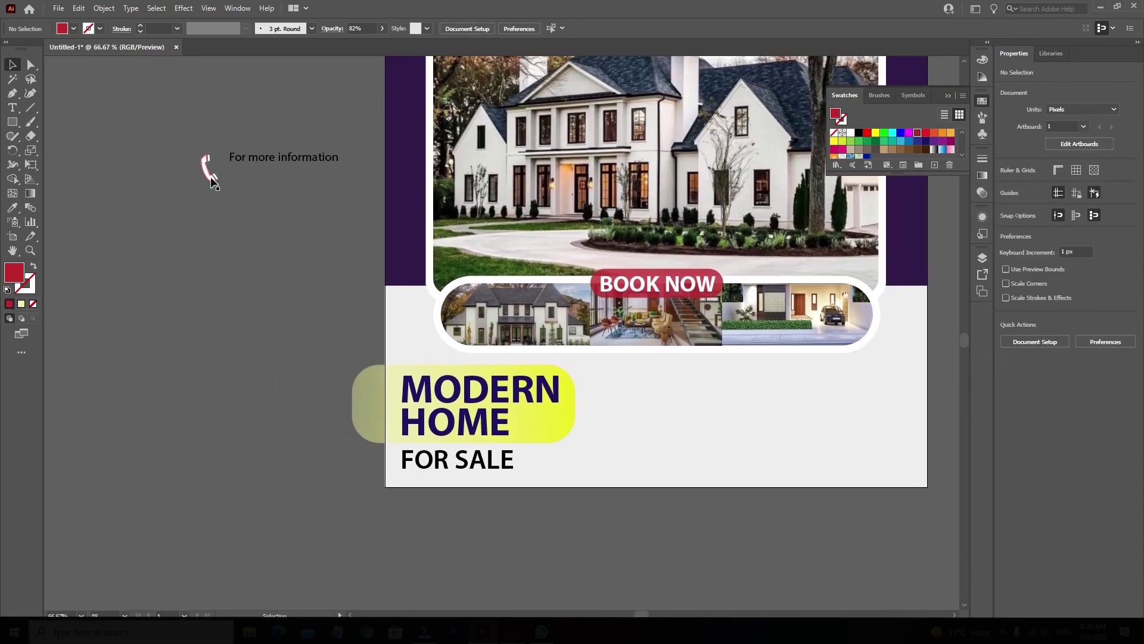
left_click_drag(257, 153, 212, 173)
left_click_drag(656, 413, 927, 362)
scroll(853, 396, "up", 2)
left_click(483, 539)
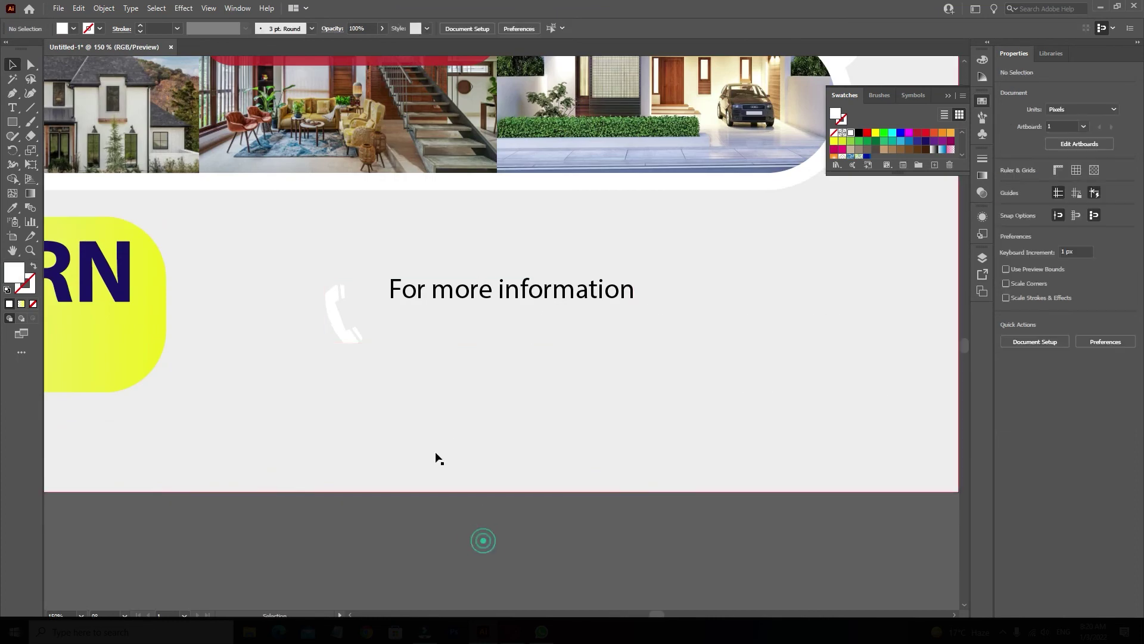
Fill the phone icon black and duplicate the text line below, replacing it with the phone number.
left_click(357, 336)
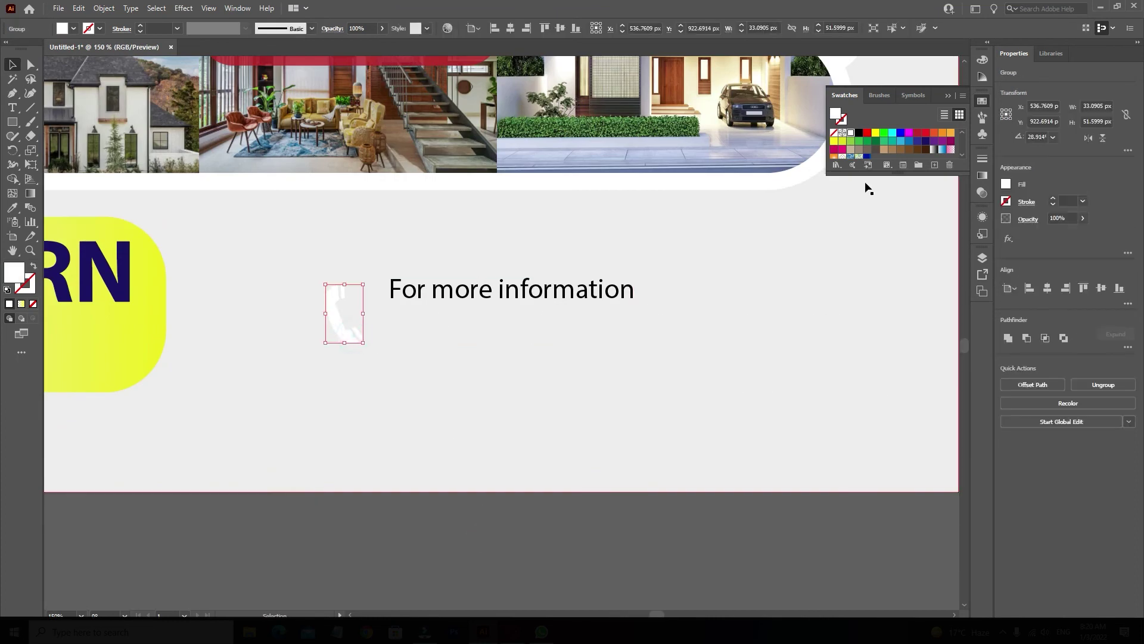
left_click(859, 133)
left_click_drag(466, 291, 459, 290)
left_click_drag(459, 290, 463, 323)
triple_click(462, 320)
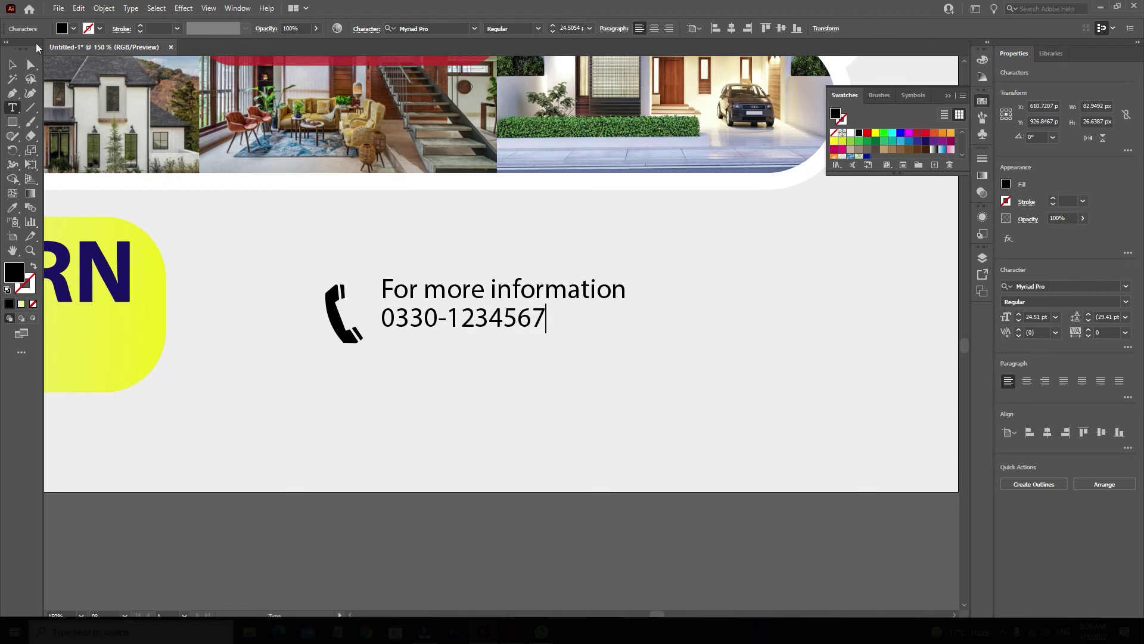
key("Escape")
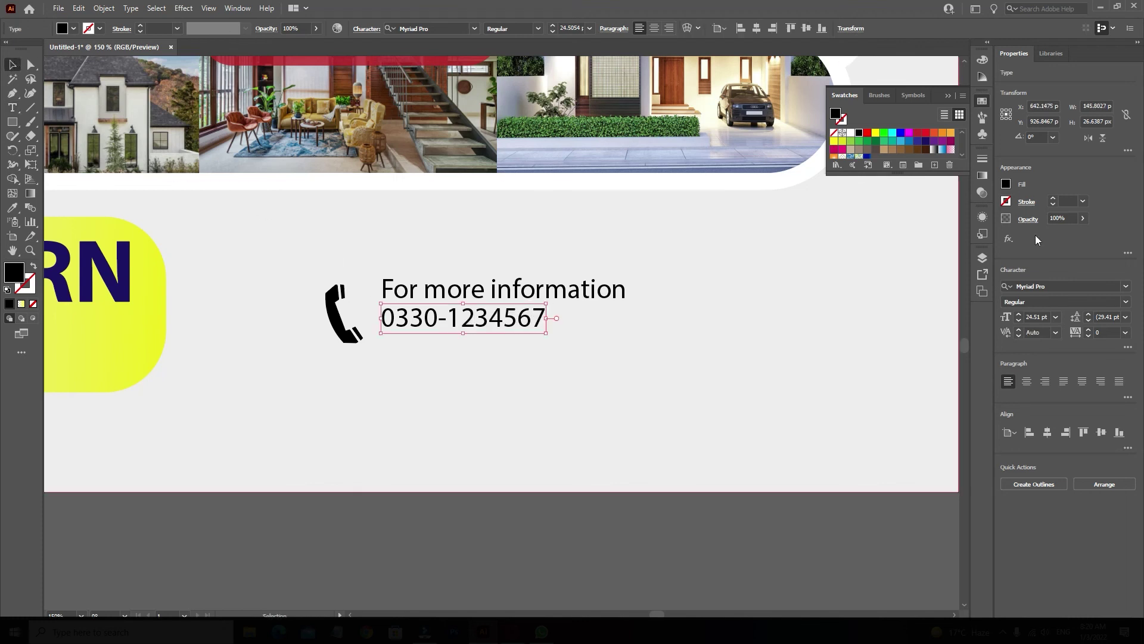
Set the number line in Acumin Variable Concept SemiCondensed Light and stretch it wider.
left_click(1126, 286)
left_click(1061, 413)
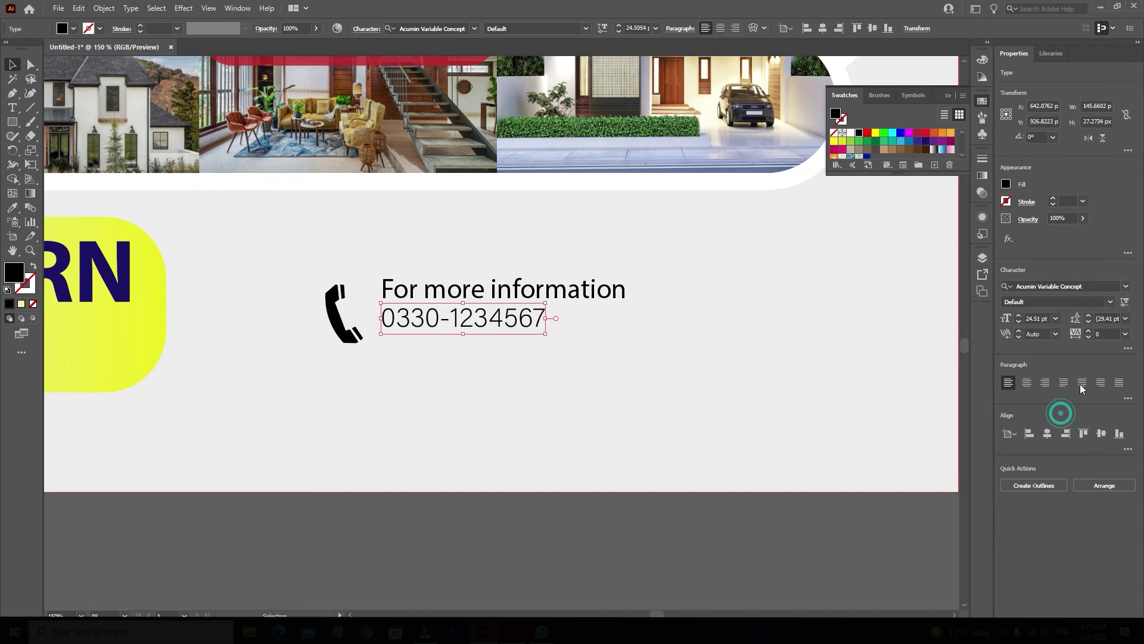
left_click(1111, 301)
scroll(1053, 473, "down", 5)
left_click(1054, 473)
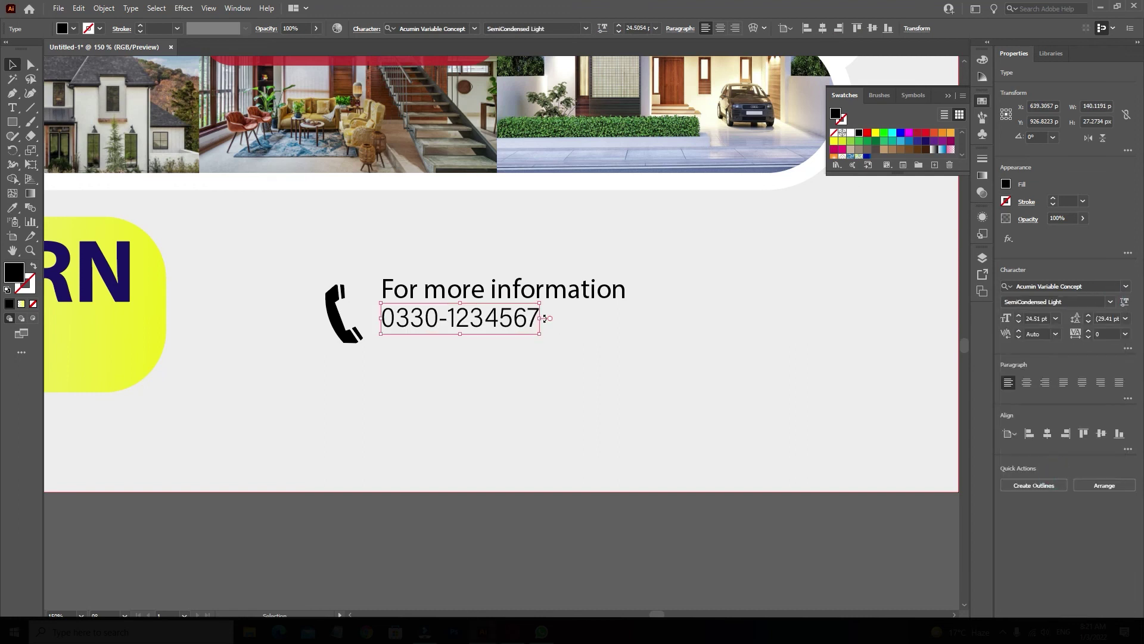
left_click_drag(544, 318, 600, 290)
Place the phone icon beside the number and group it with both text lines.
left_click(614, 290)
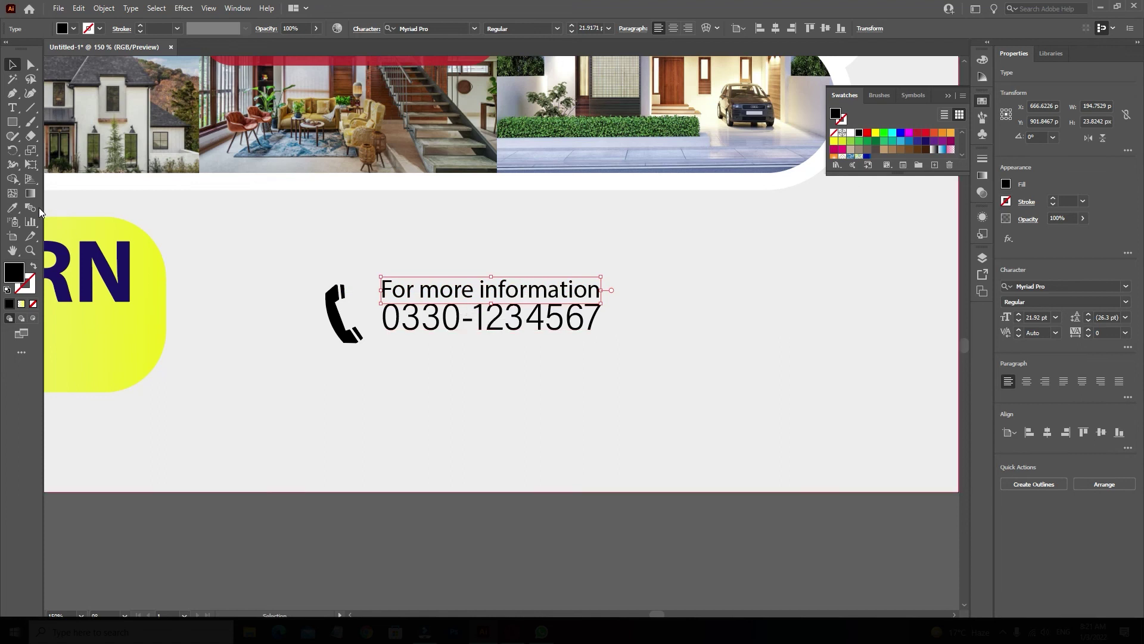
left_click_drag(329, 327, 343, 326)
left_click_drag(373, 290, 375, 332)
left_click(403, 326, "shift")
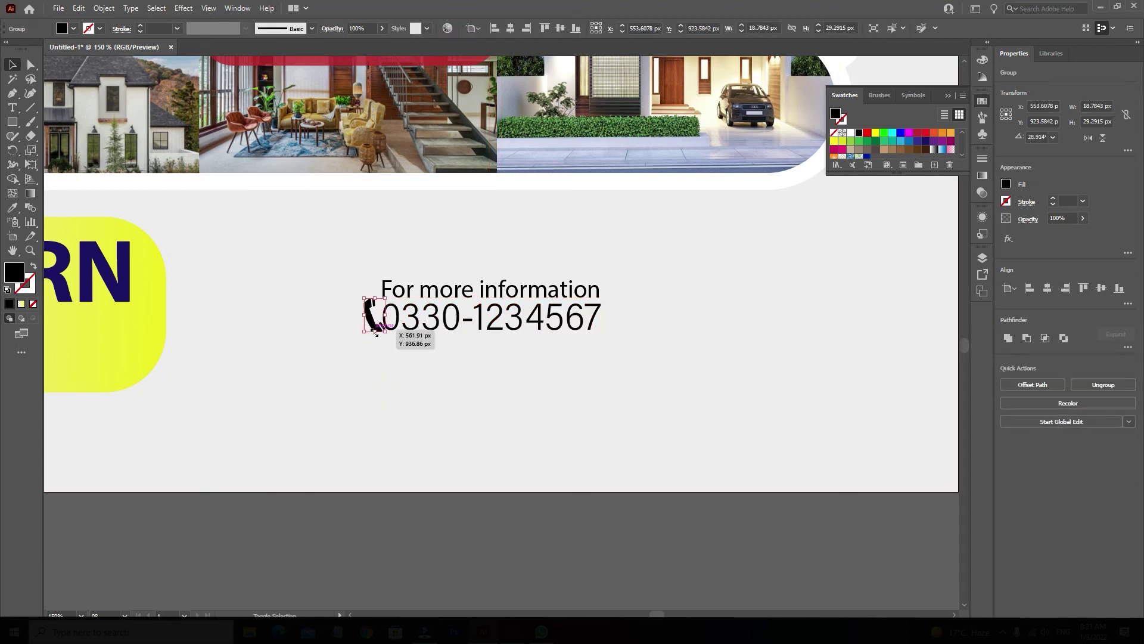
left_click(439, 296, "shift")
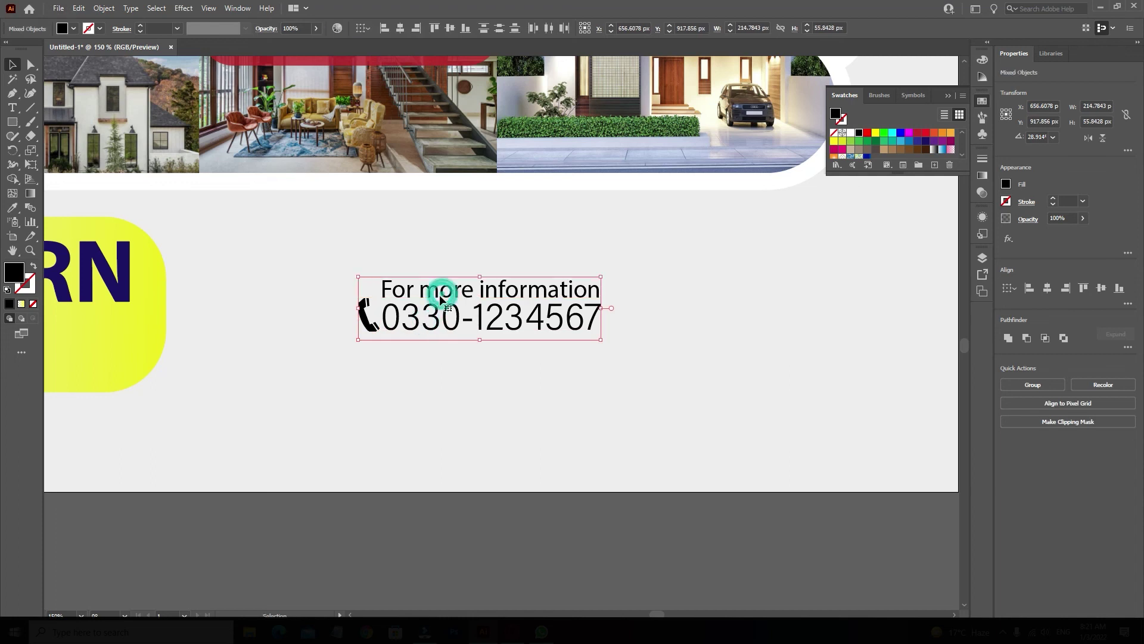
key("ctrl+g")
Move the contact group to the poster's bottom right and zoom out to view it.
left_click_drag(455, 289, 748, 384)
scroll(638, 394, "right", 3)
left_click_drag(639, 393, 688, 429)
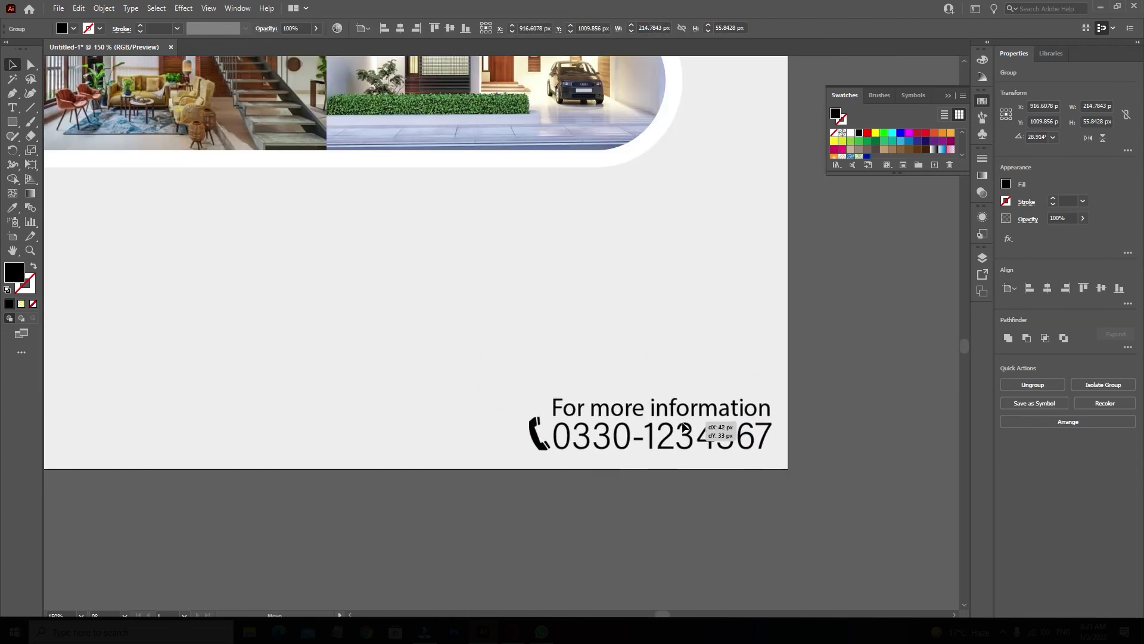
left_click(596, 523)
key("ctrl+1")
left_click_drag(481, 528, 584, 518)
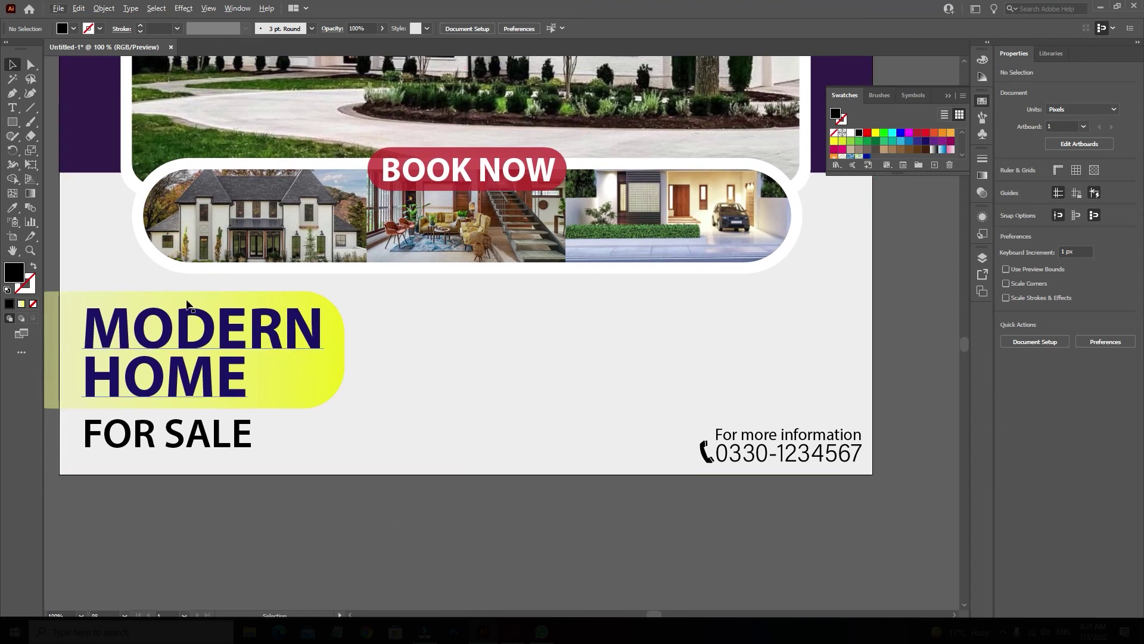
left_click_drag(12, 122, 71, 151)
left_click_drag(529, 359, 575, 404)
key("ctrl+z")
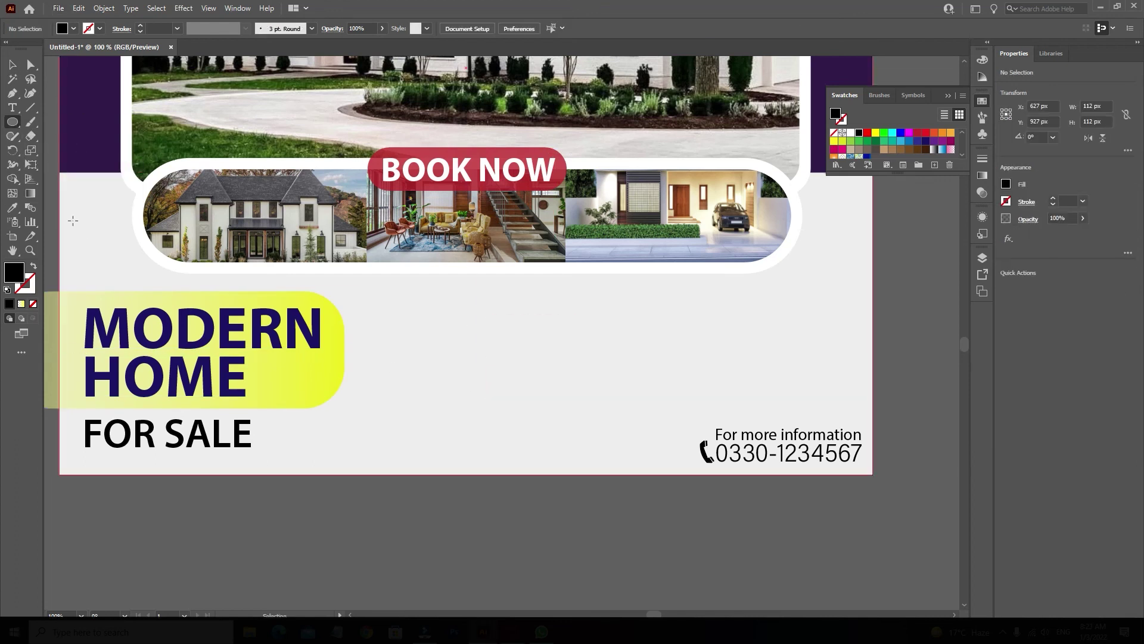
left_click_drag(12, 121, 26, 141)
key("v")
key("ctrl+minus")
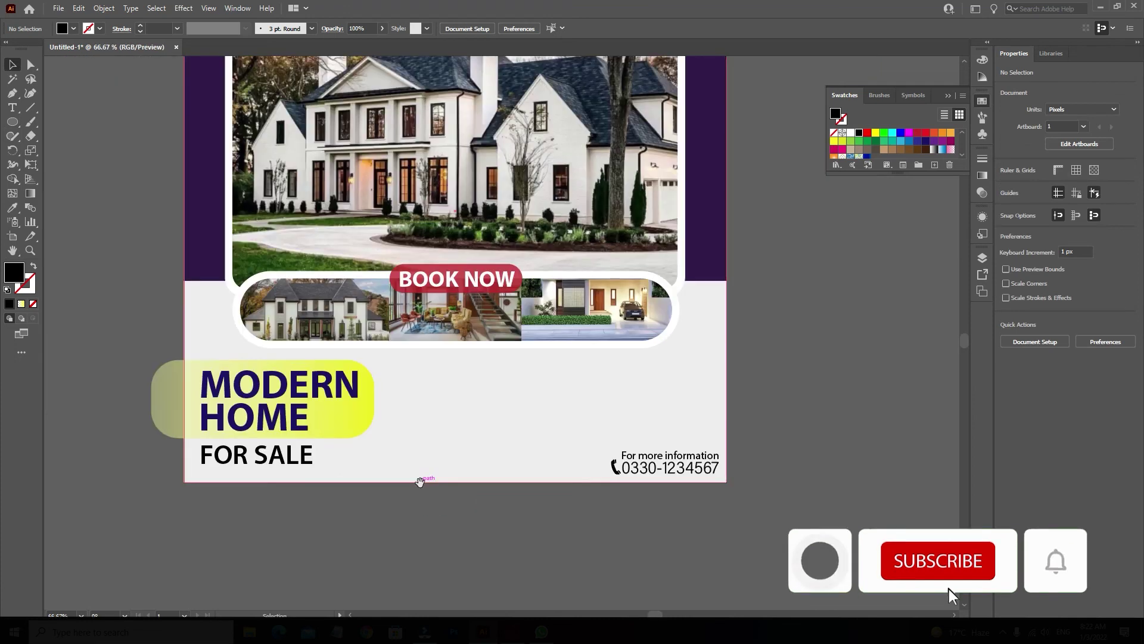
key("ctrl+minus")
scroll(472, 507, "up", 1)
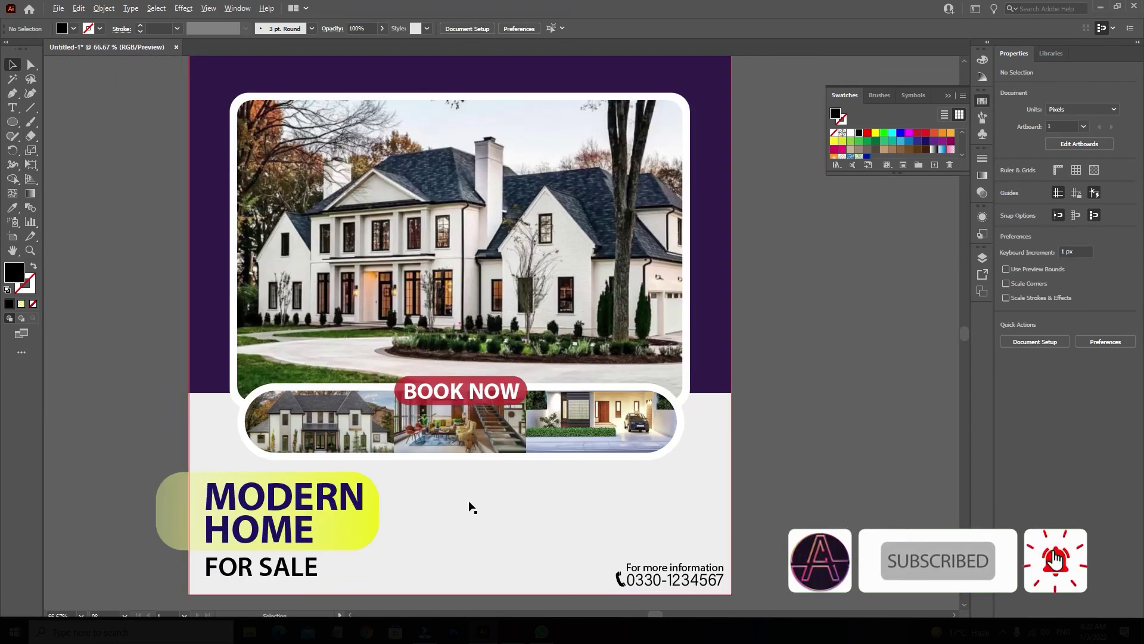